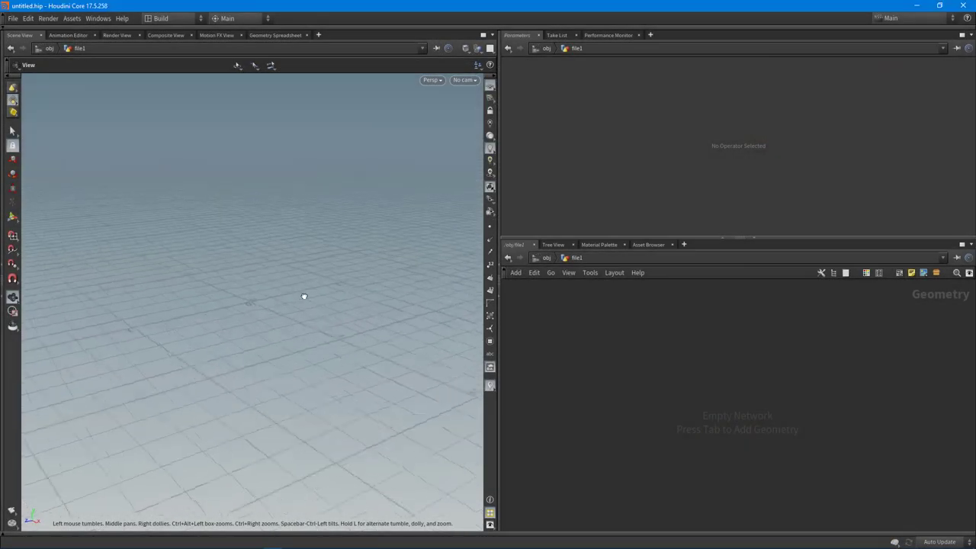
Step: Go up to the scene's object level and make the network editor taller
left_click_drag(303, 296, 279, 311)
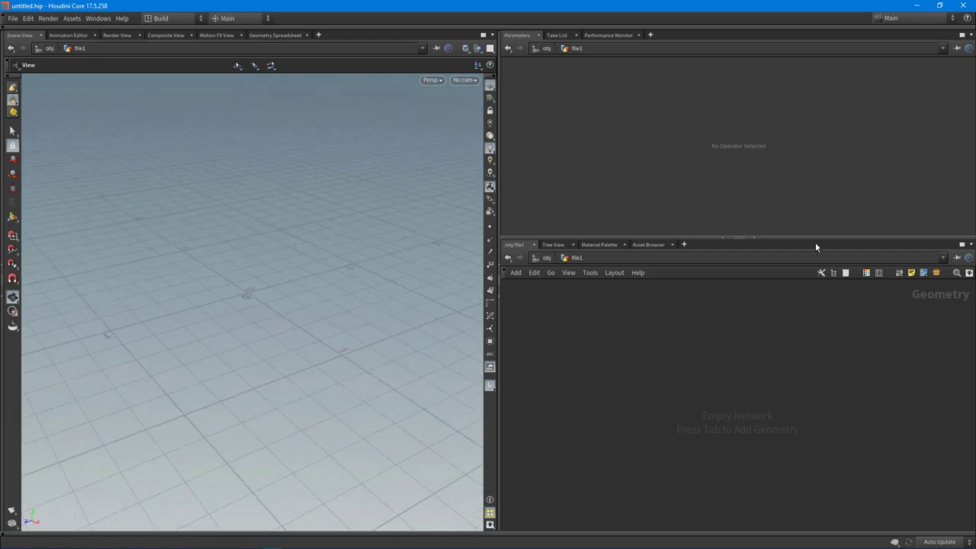
left_click_drag(791, 237, 790, 213)
left_click_drag(344, 264, 517, 299)
left_click(546, 233)
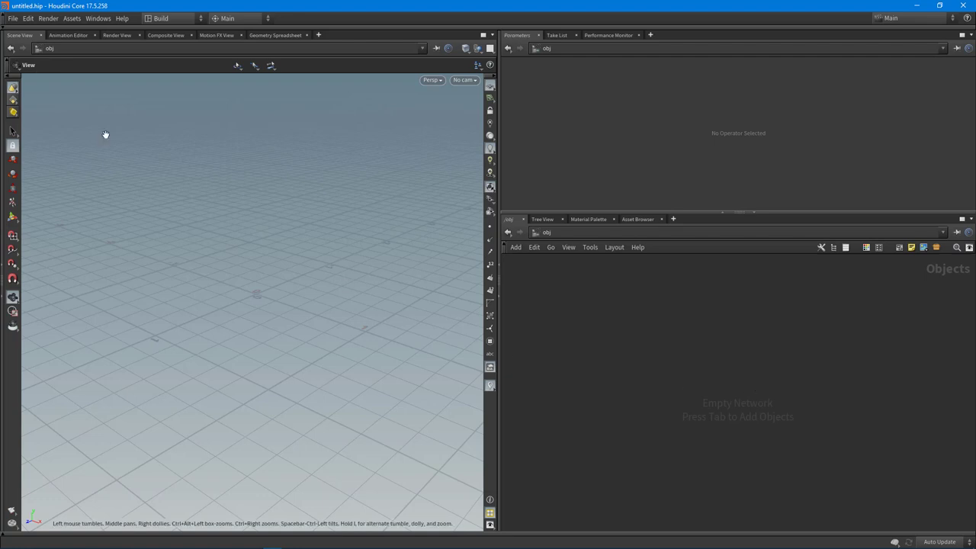
Step: Start a Filmbox FBX import and move its options dialog to the middle of the workspace
left_click(13, 18)
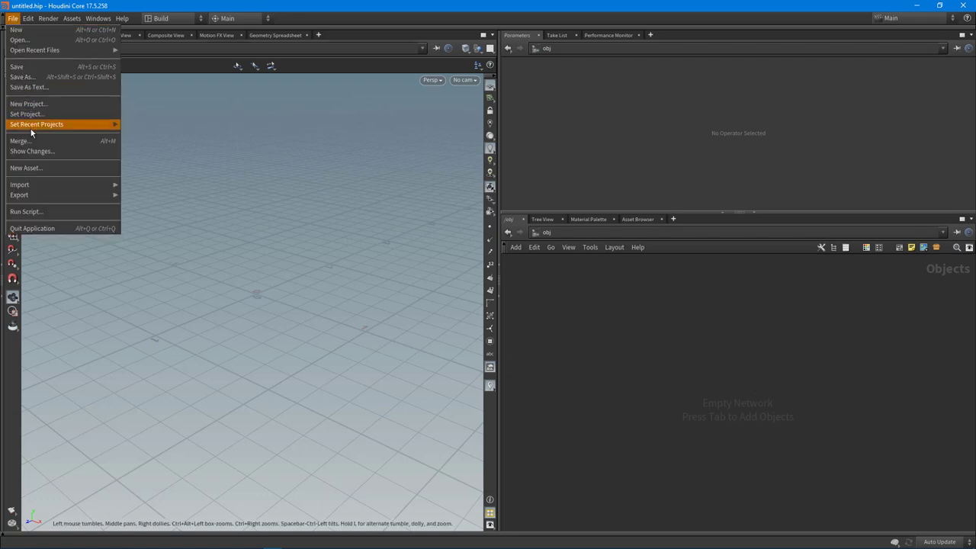
mouse_move(42, 185)
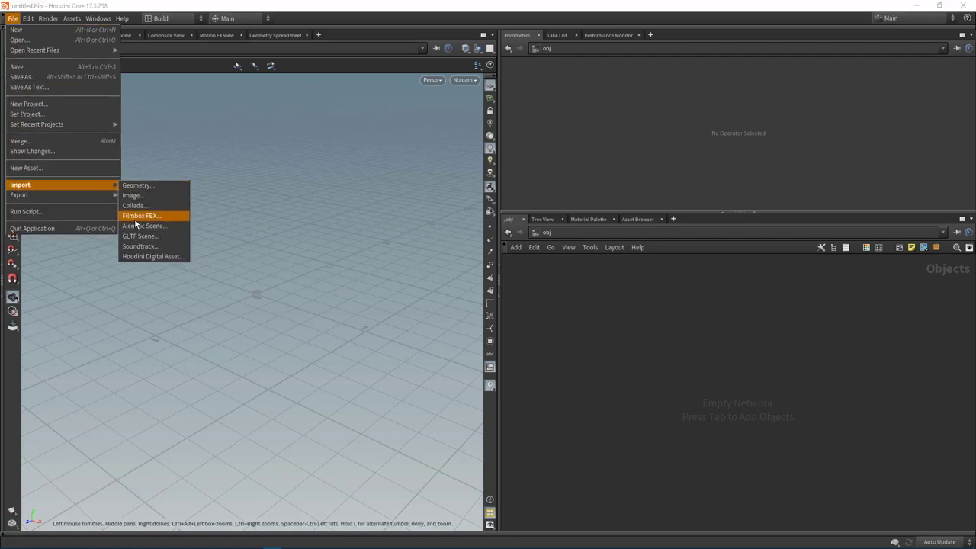
left_click(158, 218)
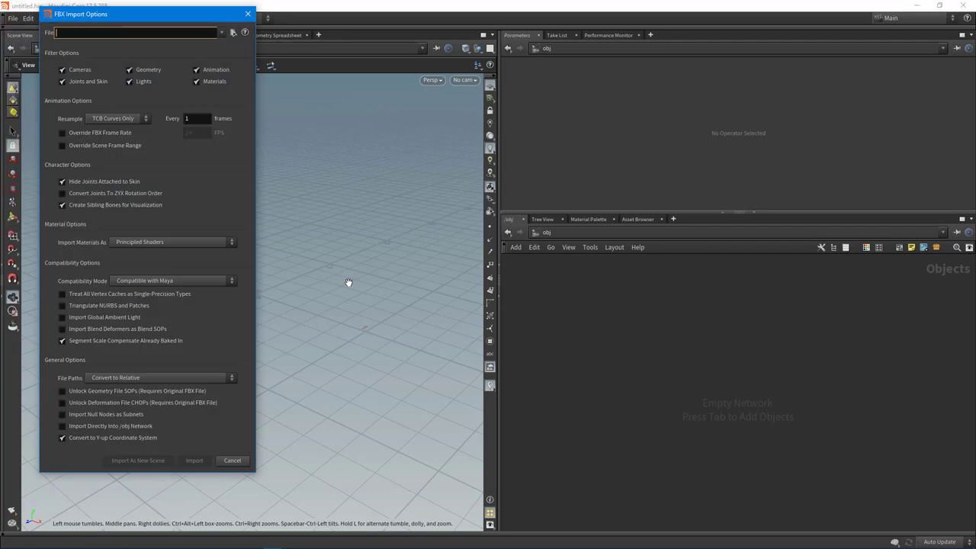
left_click_drag(173, 13, 490, 36)
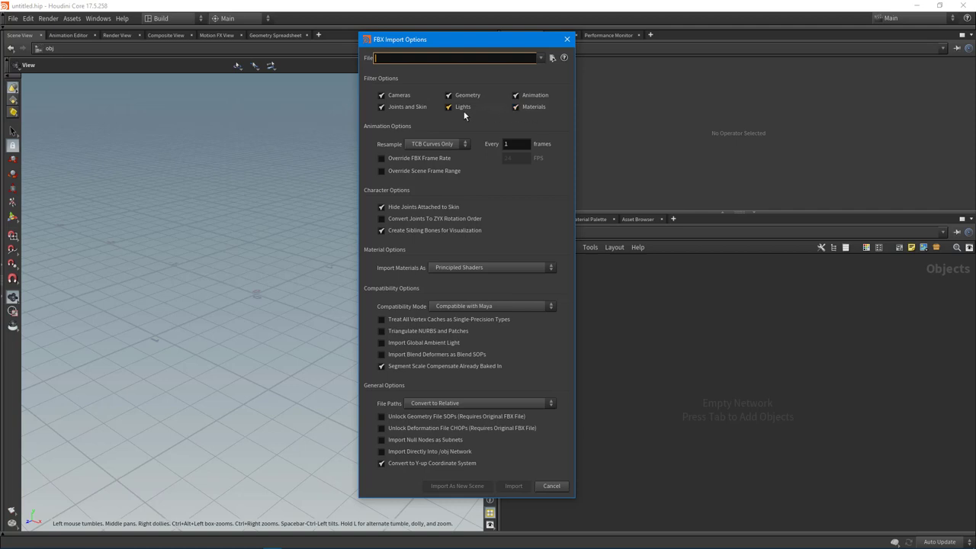
left_click(531, 107)
Step: Choose Soldier.fbx from the Soldier_Model folder on the Desktop and import it with all filter options enabled
left_click(552, 60)
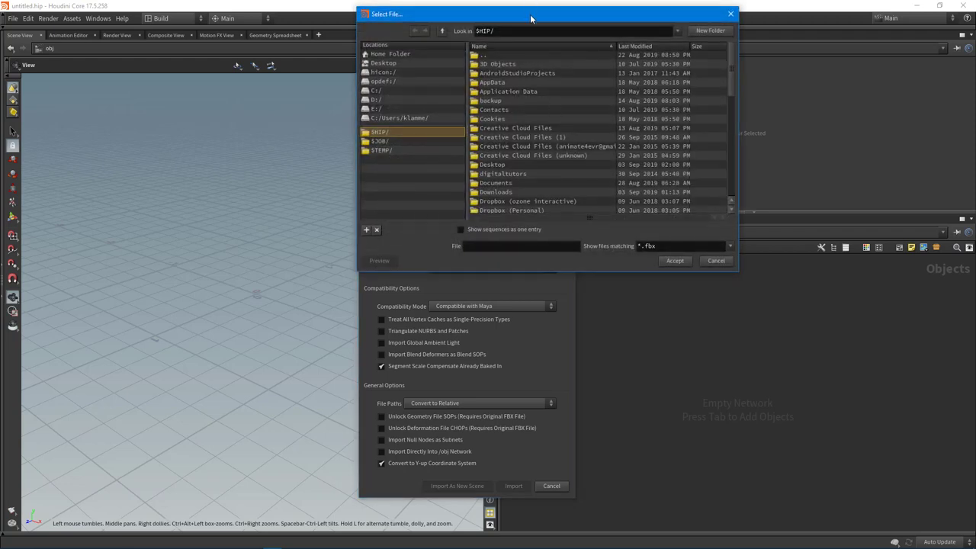
left_click_drag(533, 13, 458, 34)
left_click(340, 87)
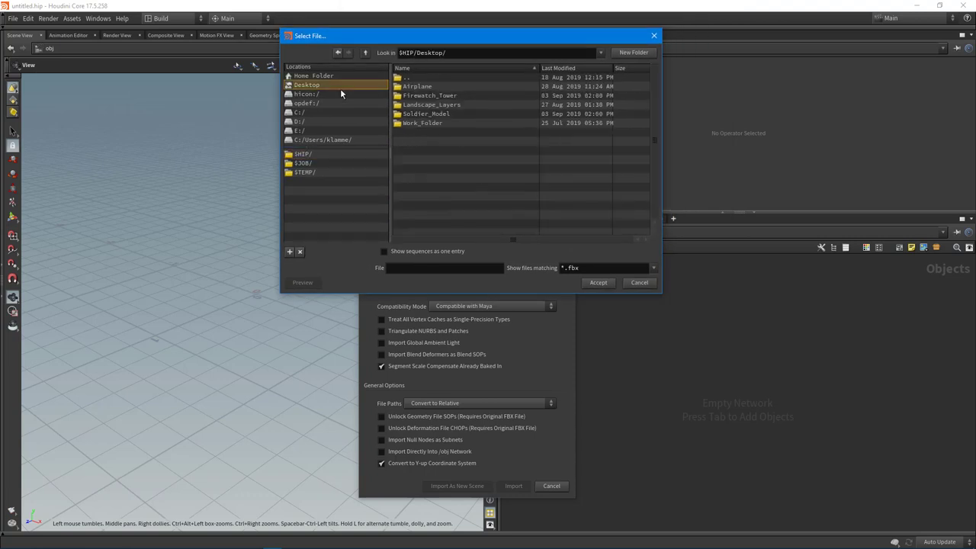
double_click(428, 114)
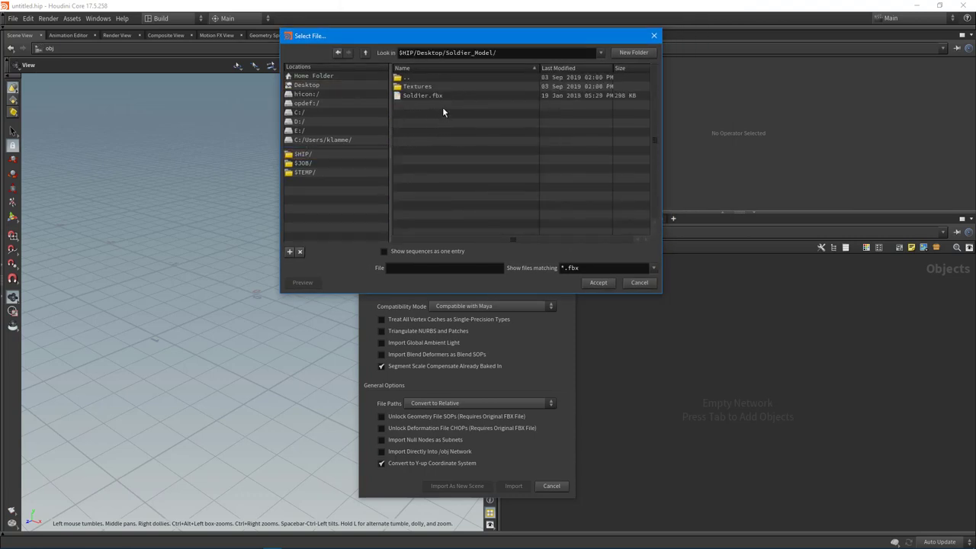
left_click(421, 95)
left_click_drag(445, 39, 368, 35)
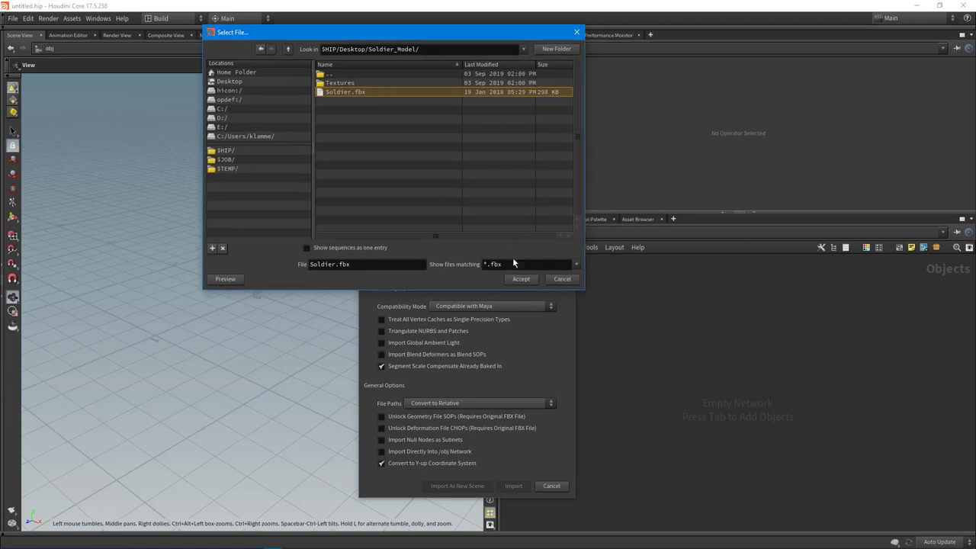
left_click(520, 279)
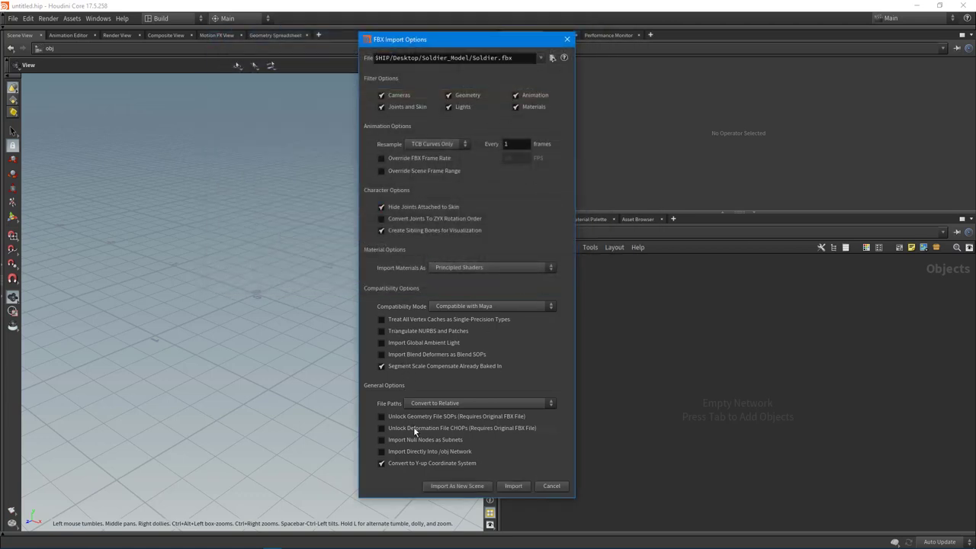
left_click(513, 487)
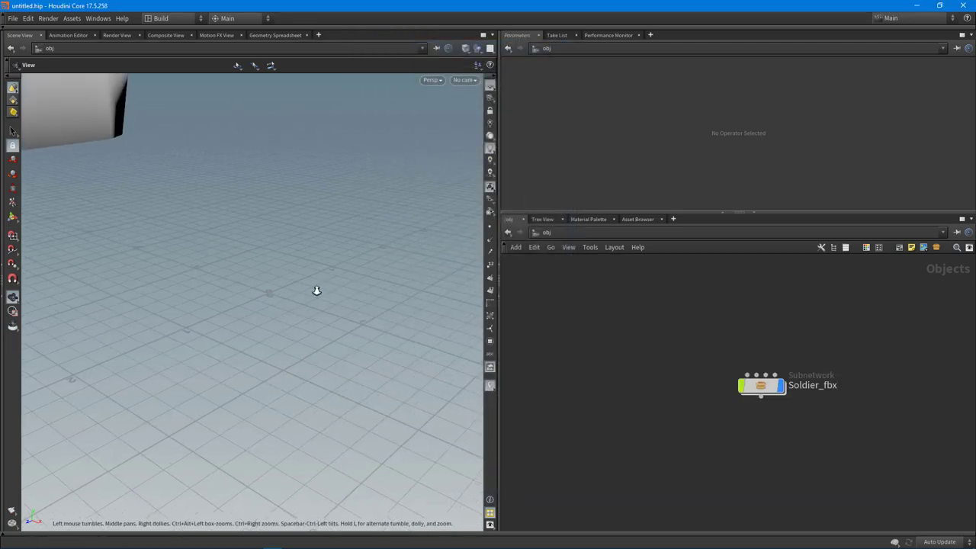
Step: Frame the whole imported soldier in the viewport, show its wireframe over the shading, and enlarge the network editor
right_click_drag(317, 291, 256, 293)
key("g")
mouse_move(256, 293)
left_mouse_down()
mouse_move(392, 298)
mouse_move(209, 323)
mouse_move(368, 315)
mouse_move(322, 343)
mouse_move(247, 327)
mouse_move(376, 329)
mouse_move(329, 366)
mouse_move(291, 263)
mouse_move(305, 229)
mouse_move(338, 255)
mouse_move(379, 252)
left_mouse_up()
key("shift+w")
left_click_drag(322, 295, 244, 271)
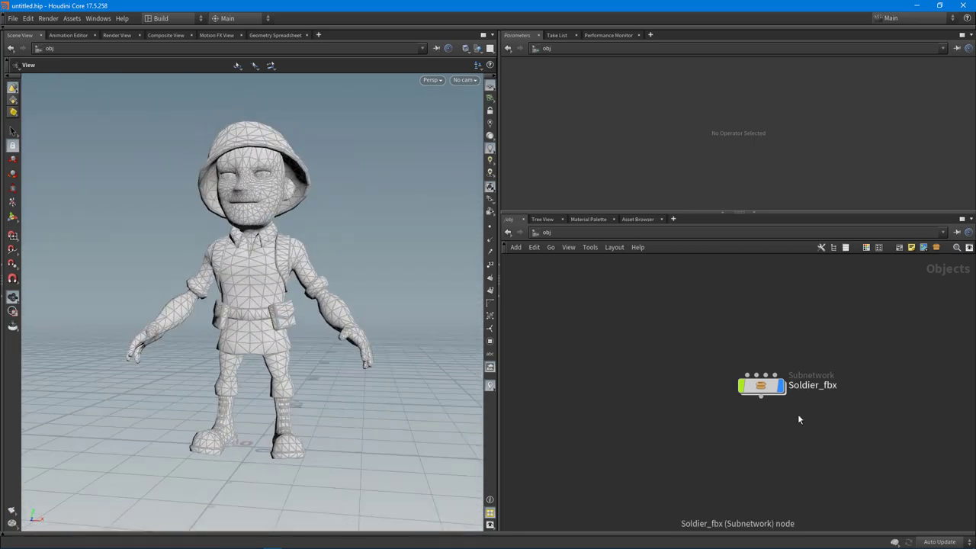
key("h")
left_click_drag(767, 214, 770, 172)
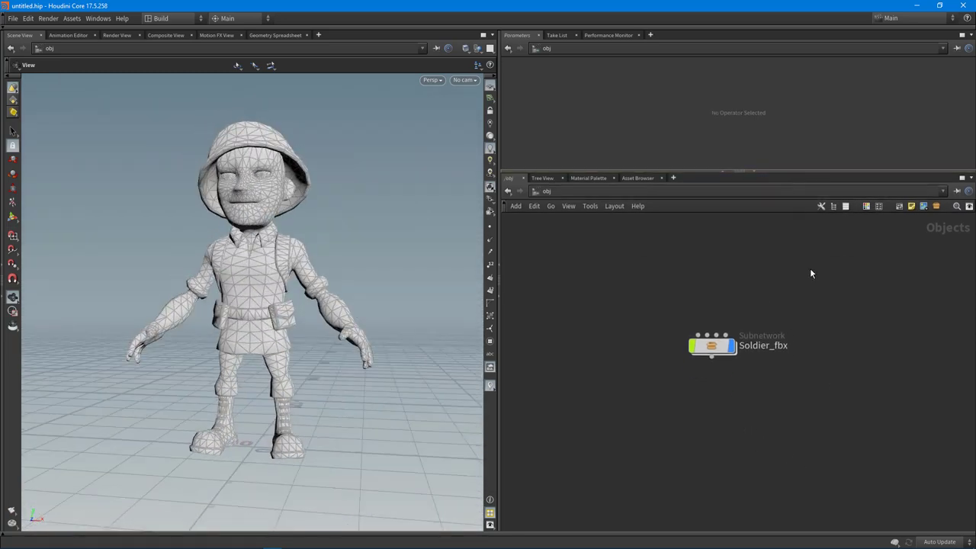
left_click_drag(718, 300, 701, 360)
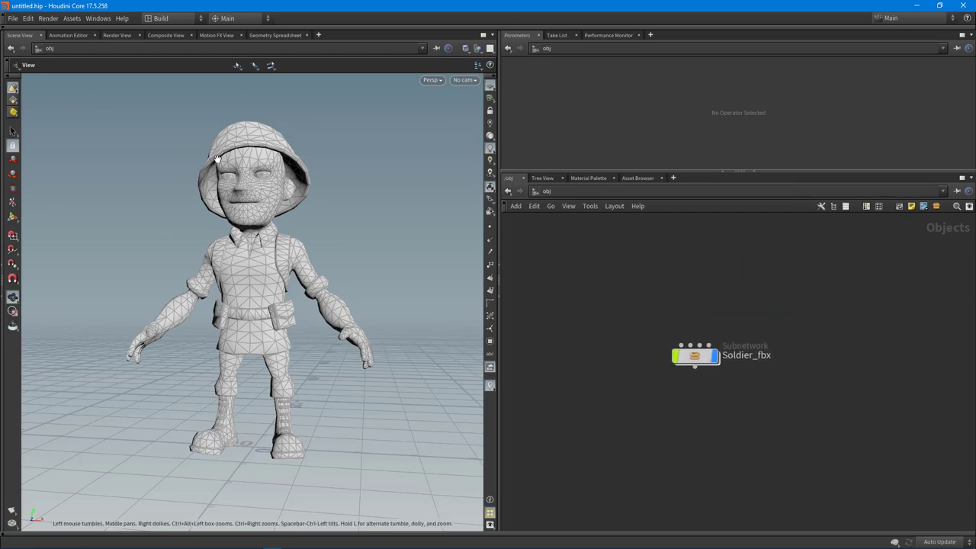
left_click(13, 18)
mouse_move(41, 186)
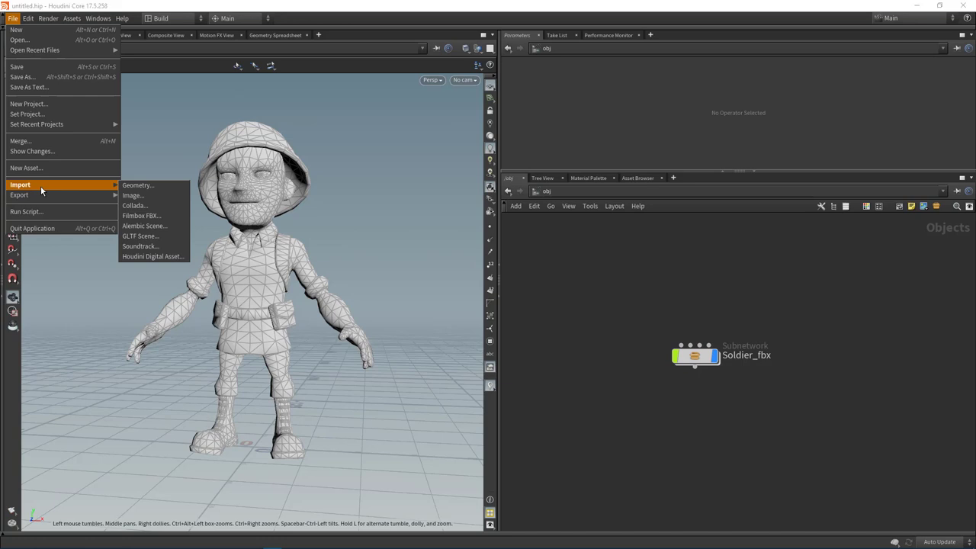
left_click(163, 219)
Step: Enter the Soldier_fbx subnetwork and view its soldier model from the front
middle_click_drag(715, 394, 732, 377)
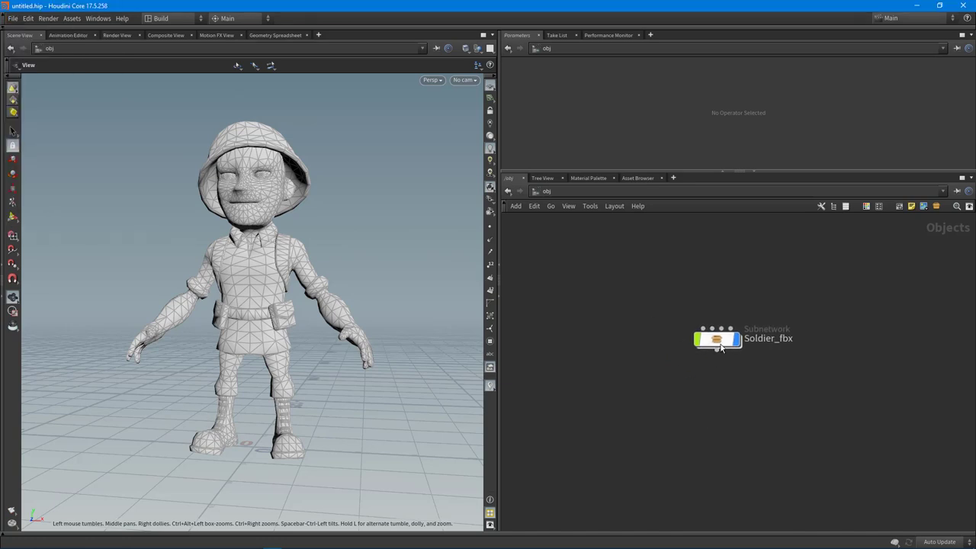
double_click(719, 342)
middle_click_drag(703, 428, 735, 357)
mouse_move(295, 286)
left_mouse_down()
mouse_move(250, 284)
mouse_move(399, 301)
mouse_move(355, 308)
mouse_move(381, 305)
mouse_move(307, 278)
left_mouse_up()
right_click_drag(306, 278, 275, 285)
left_click_drag(299, 304, 246, 281)
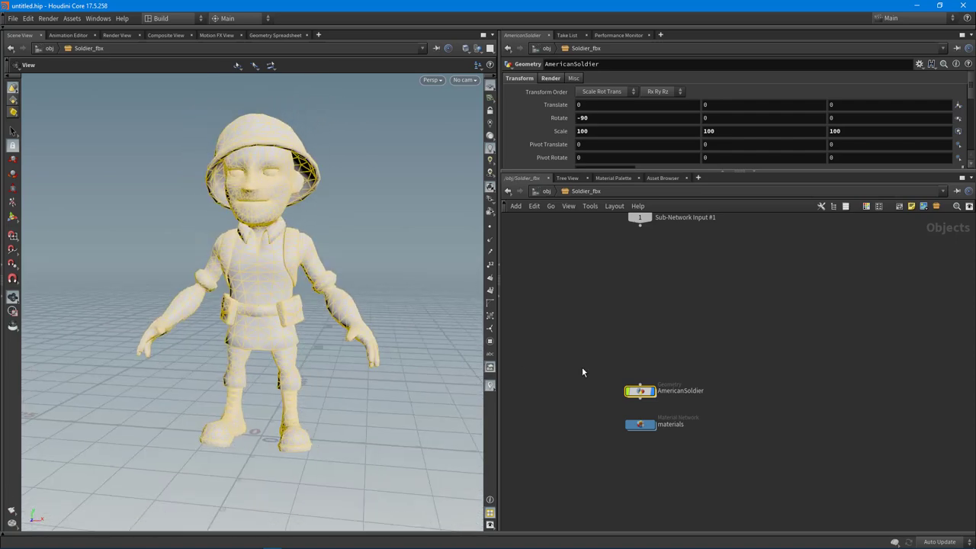
Step: Space the AmericanSoldier geometry node and the materials network slightly farther apart
middle_click_drag(633, 350, 660, 334)
left_click_drag(366, 312, 321, 293)
middle_click_drag(618, 378, 635, 357)
scroll(650, 368, "up", 3)
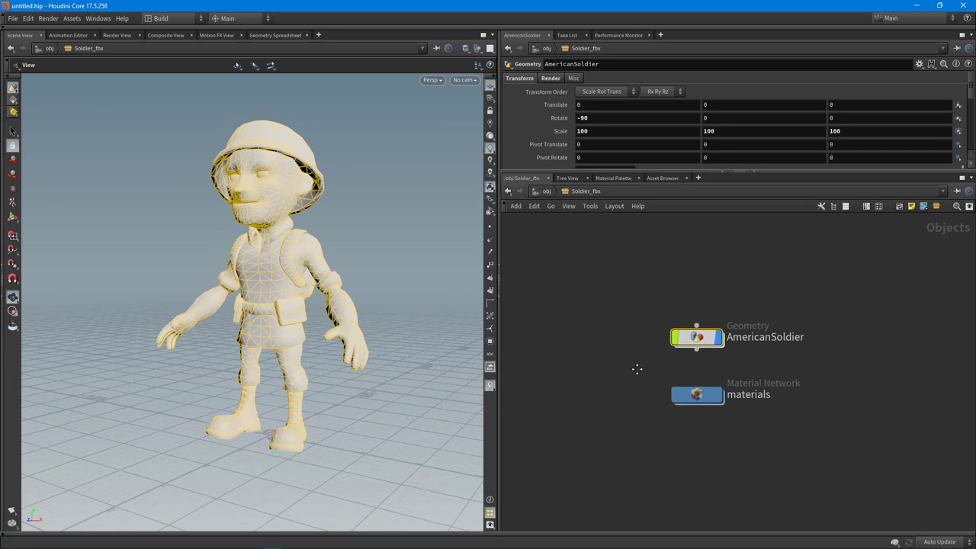
left_click_drag(714, 327, 715, 322)
left_click_drag(715, 390, 714, 398)
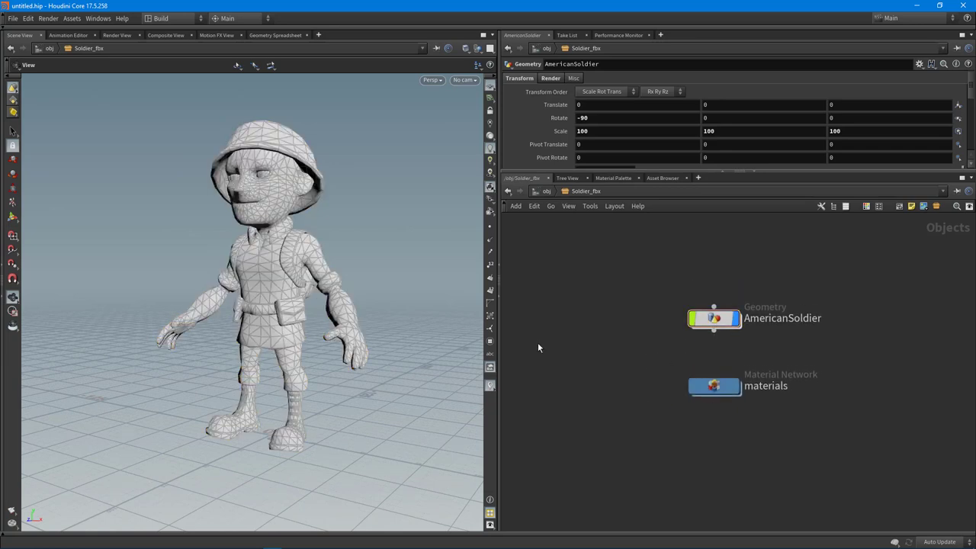
Step: Try an FBX import filtered to Geometry only, with materials, animation, joints and skin, lights and cameras off, and cancel it
left_click(13, 18)
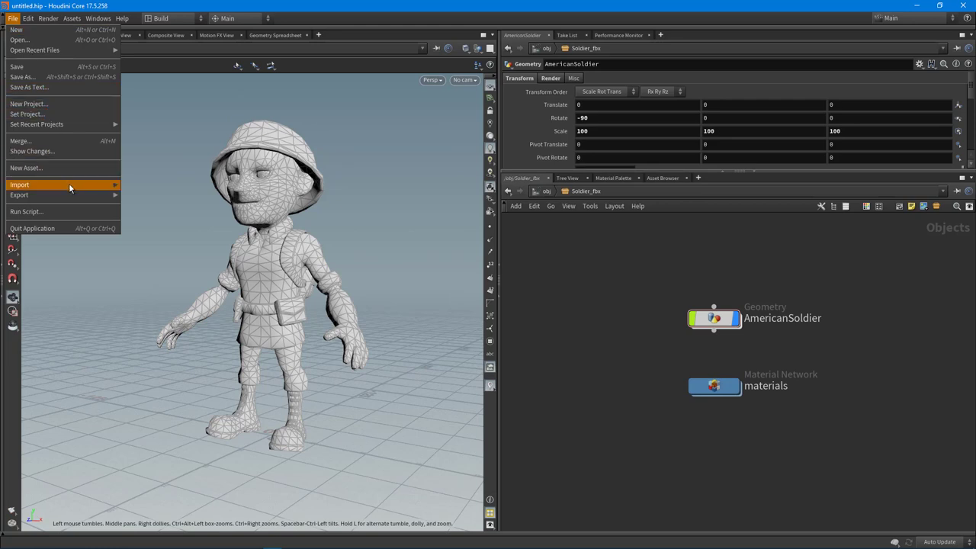
mouse_move(69, 184)
left_click(141, 216)
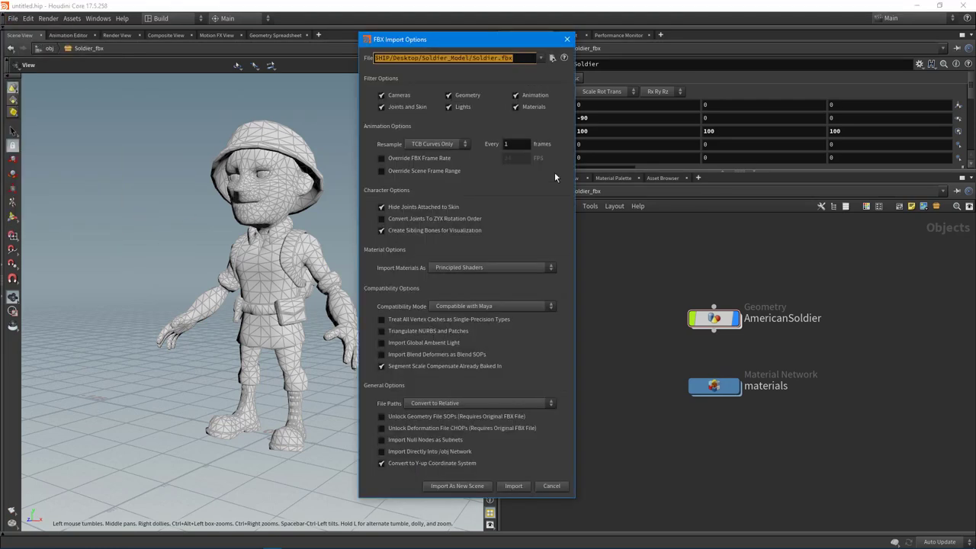
left_click(533, 107)
left_click(533, 96)
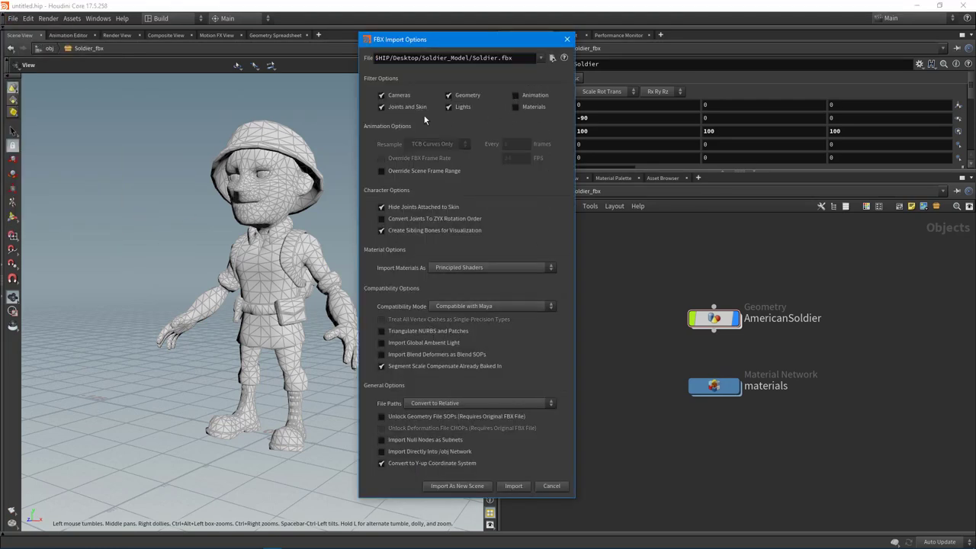
left_click(419, 109)
left_click(460, 108)
left_click(391, 97)
left_click_drag(648, 360, 804, 424)
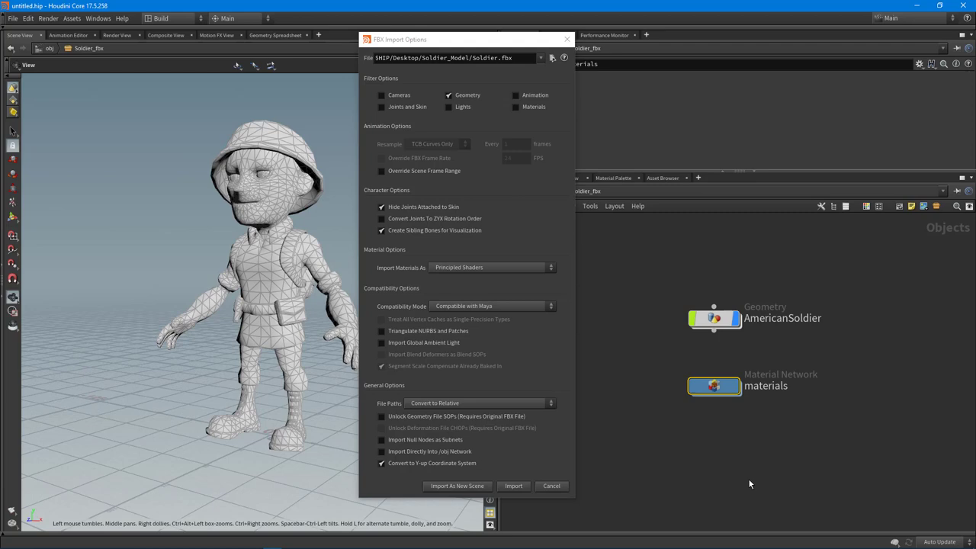
left_click(561, 486)
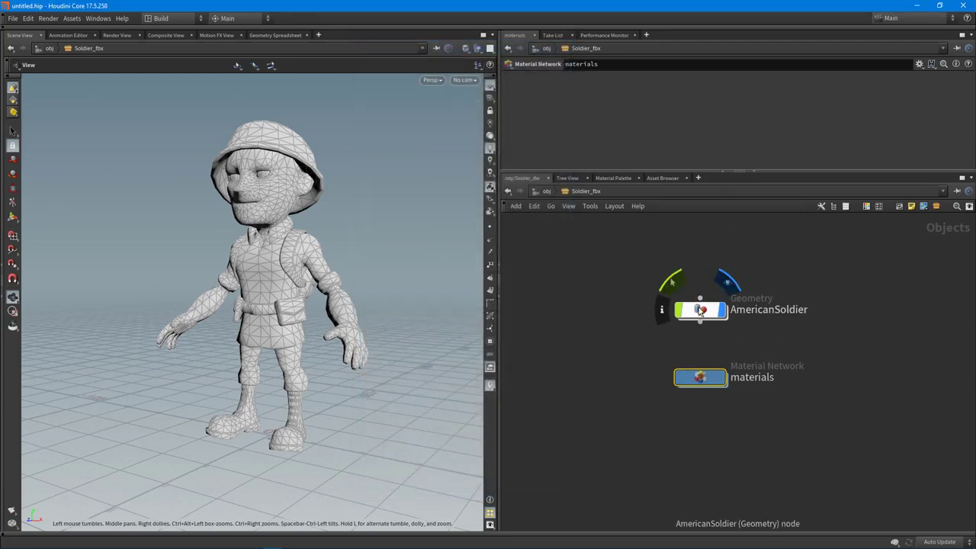
Step: Open the AmericanSoldier geometry node and expand the parameter area to examine its File node settings
double_click(698, 336)
middle_click_drag(724, 375, 714, 360)
scroll(712, 342, "up", 3)
left_click_drag(713, 344, 709, 358)
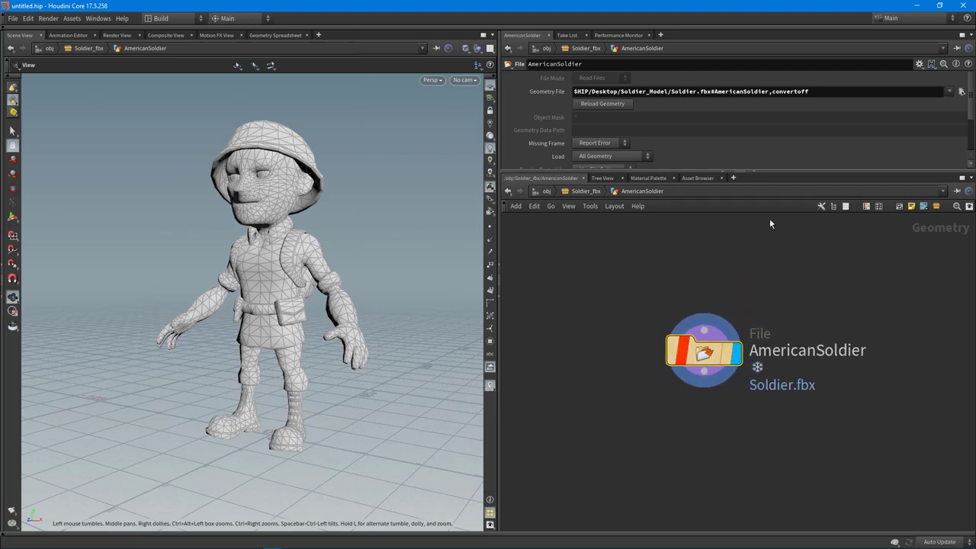
left_click_drag(777, 171, 769, 240)
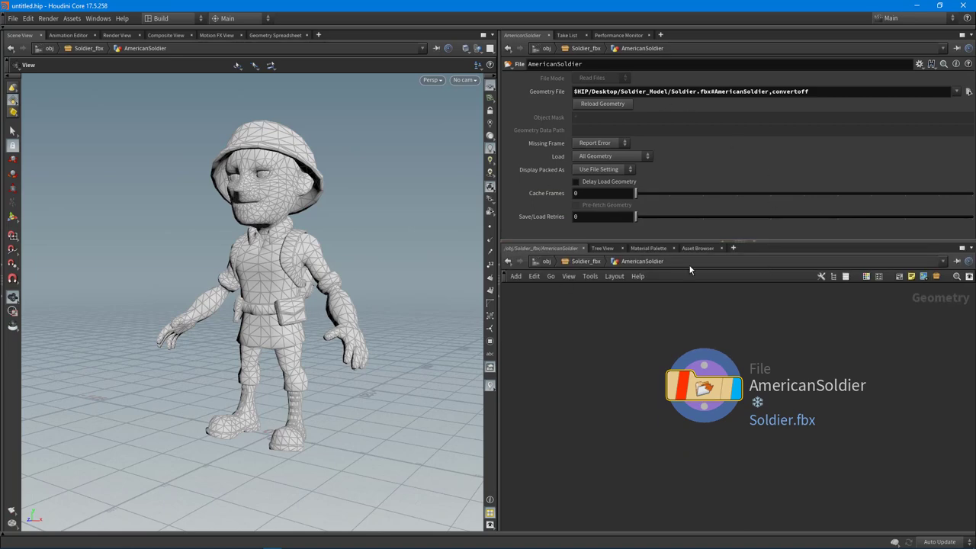
left_click_drag(310, 335, 217, 284)
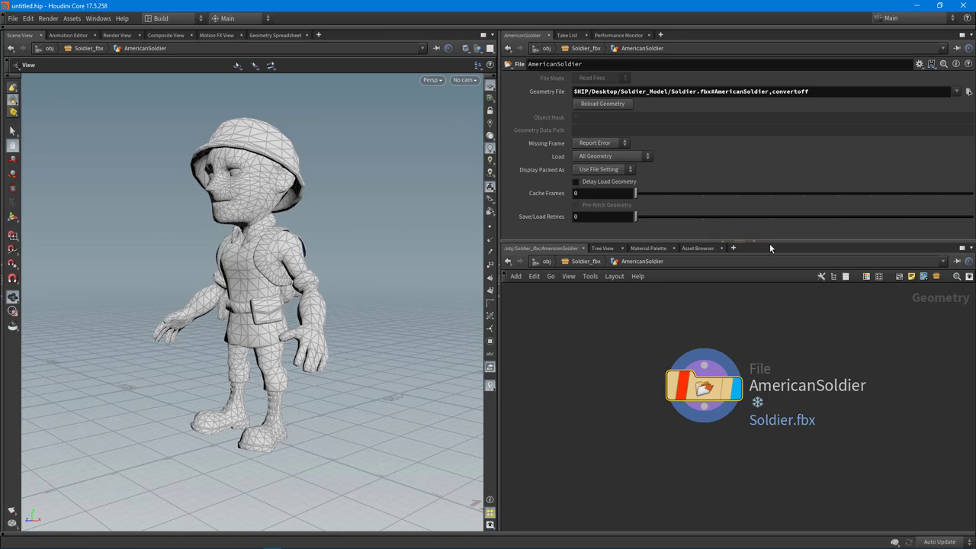
Step: Return to the object level and add a File node beside the Soldier_fbx subnetwork
left_click_drag(769, 242, 770, 131)
key("u")
key("u")
left_click(685, 375)
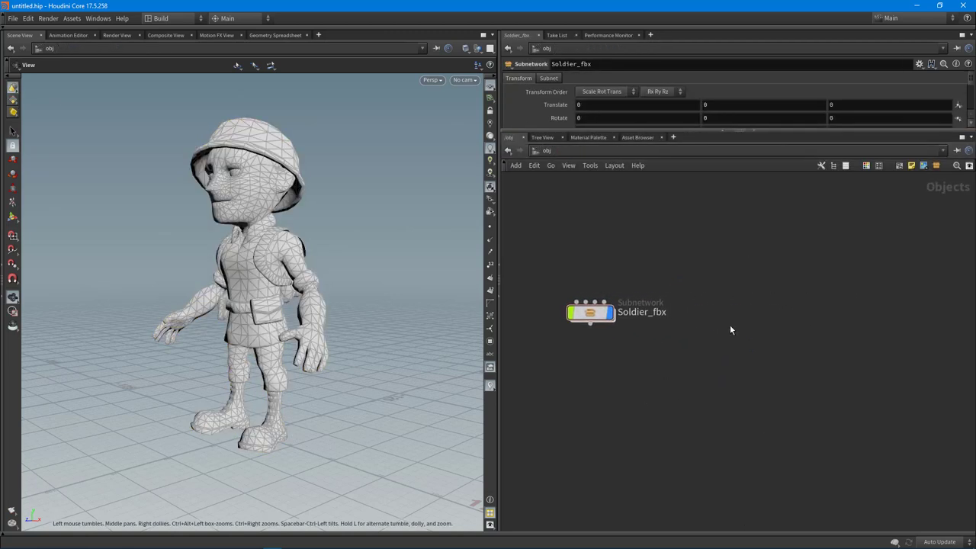
key("Tab")
type("file")
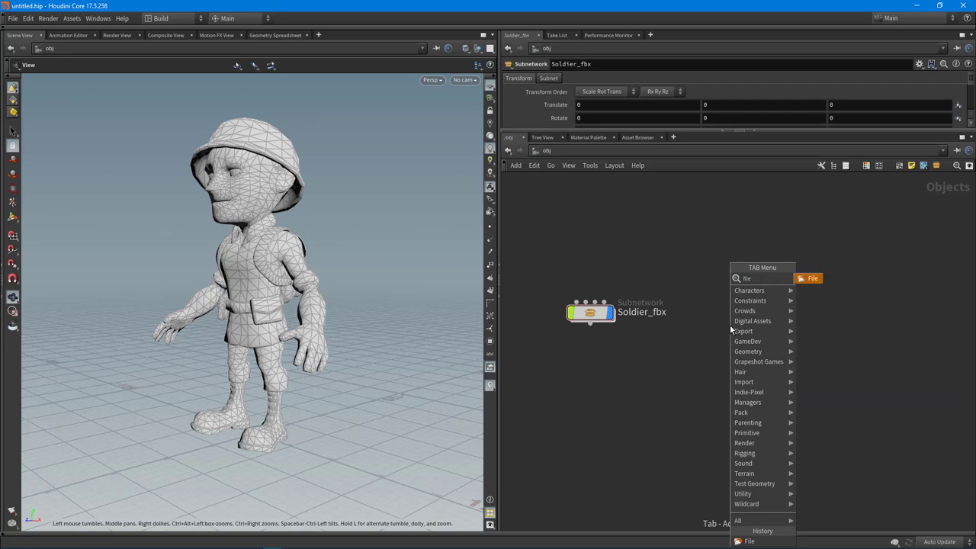
key("Return")
left_click(750, 324)
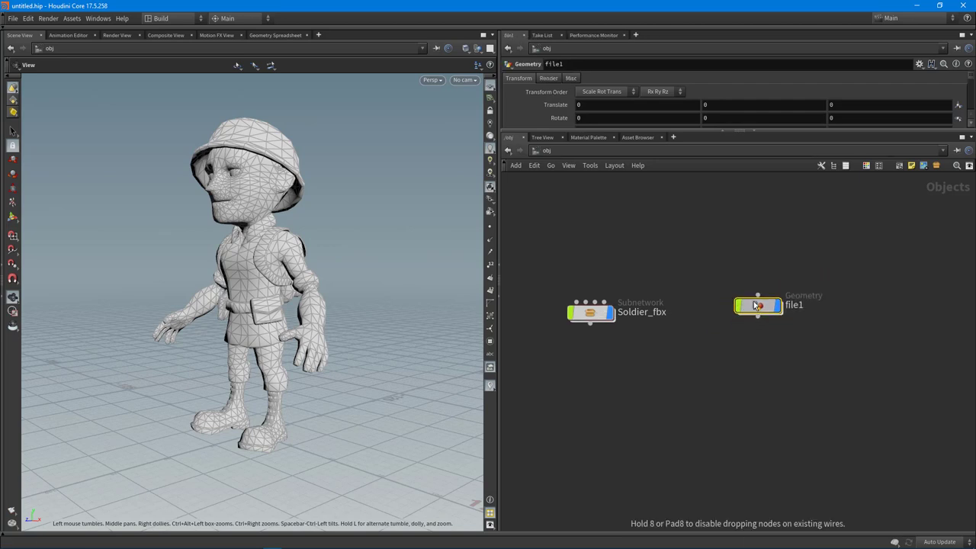
middle_click_drag(782, 350, 774, 349)
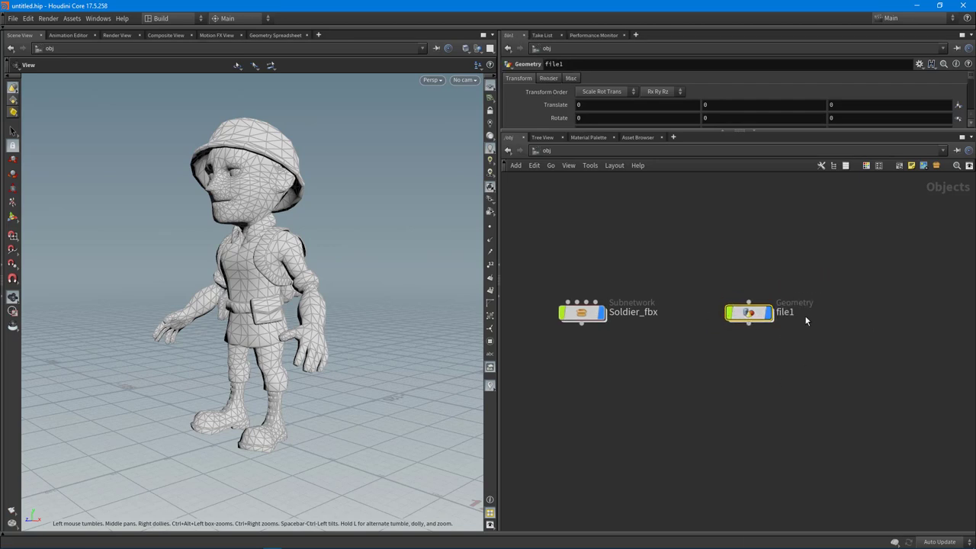
left_click_drag(746, 316, 749, 318)
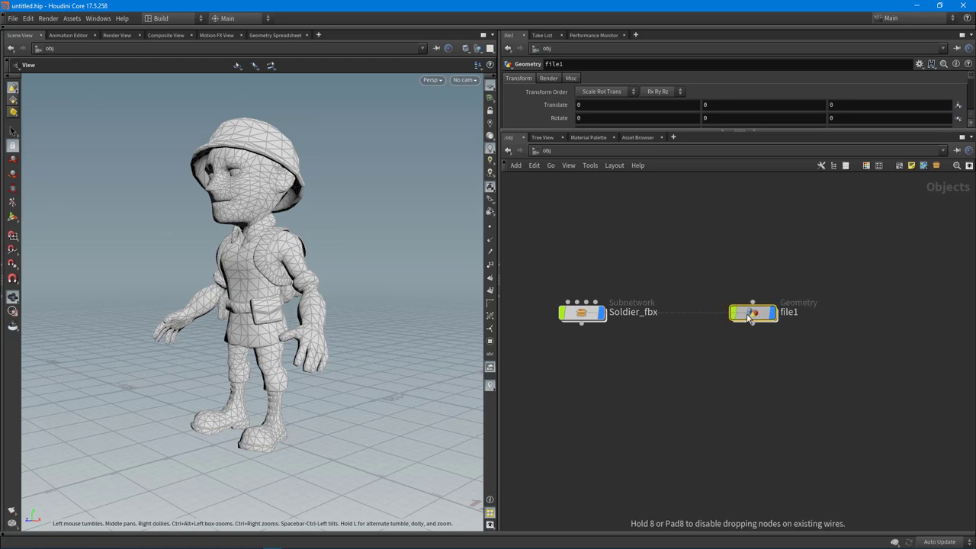
Step: Enter the file1 geometry object and expand the parameter area to show all settings of its File node
double_click(748, 319)
left_click_drag(717, 364, 726, 353)
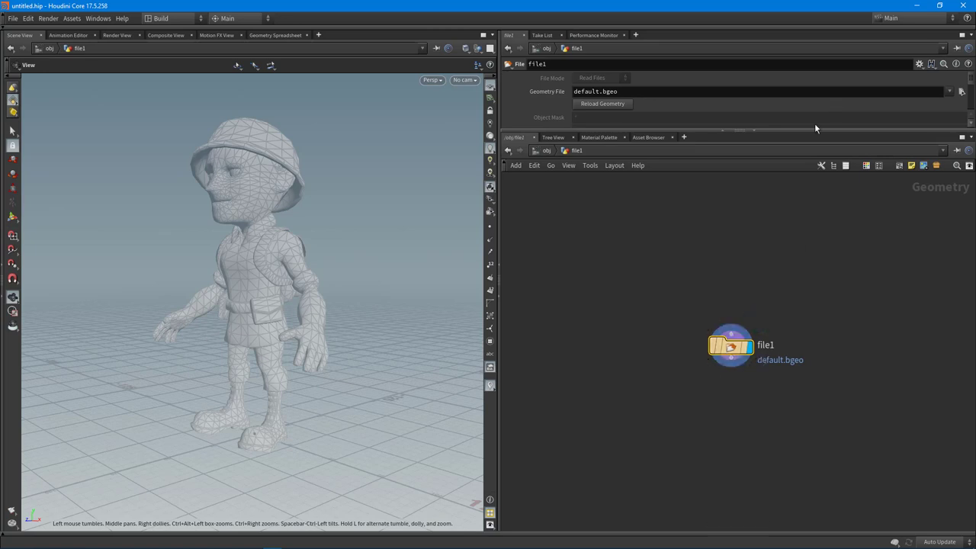
left_click_drag(795, 130, 792, 244)
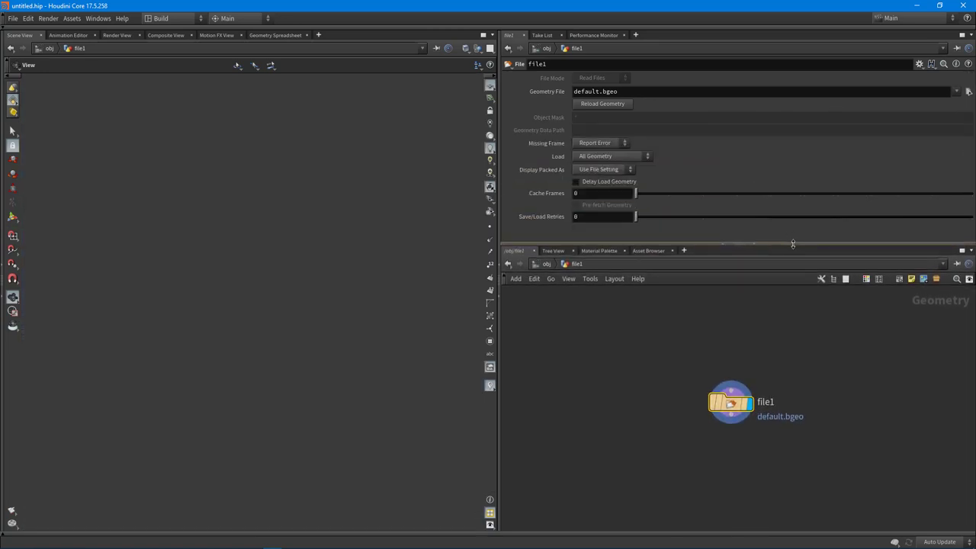
Step: Load Soldier.fbx from the Desktop/Soldier_Model folder as the file1 node's geometry file
left_click(12, 20)
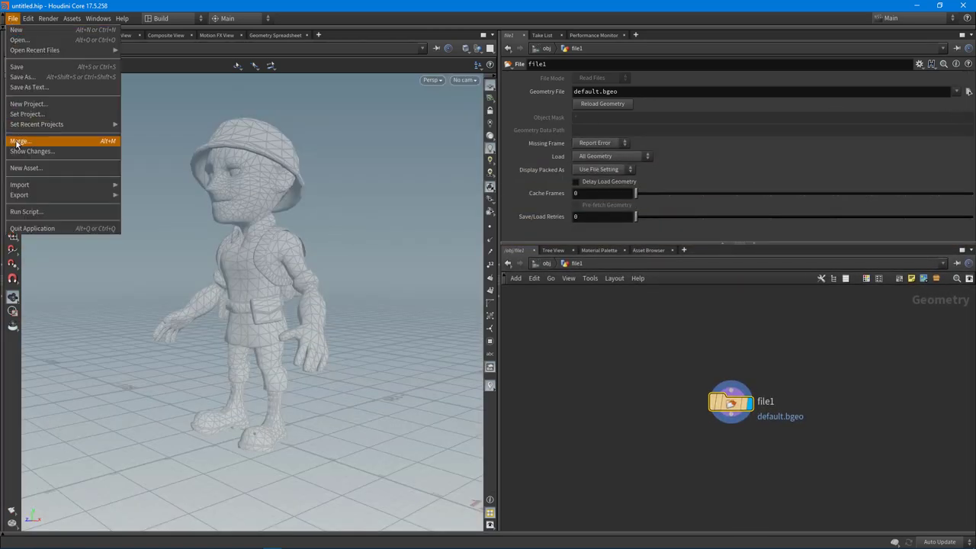
left_click(359, 5)
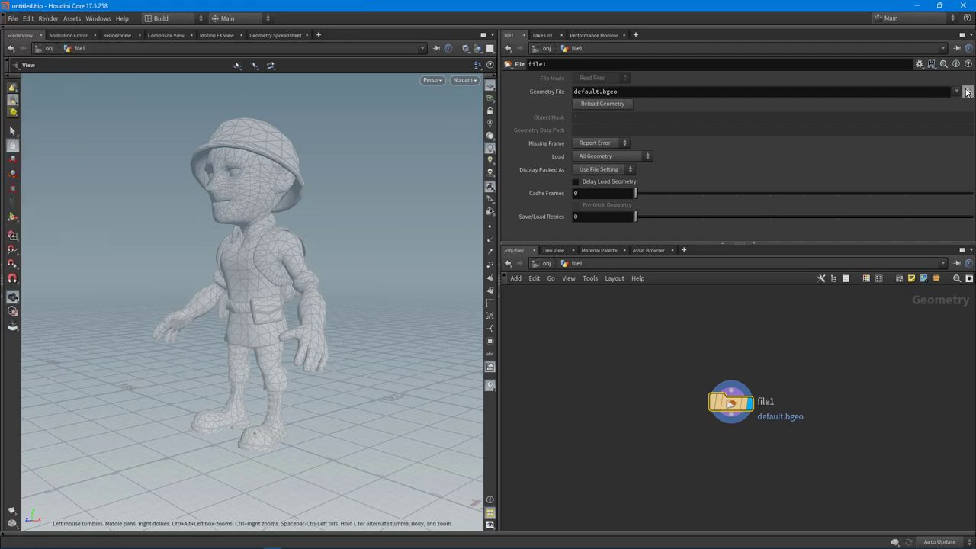
left_click(969, 91)
left_click(352, 92)
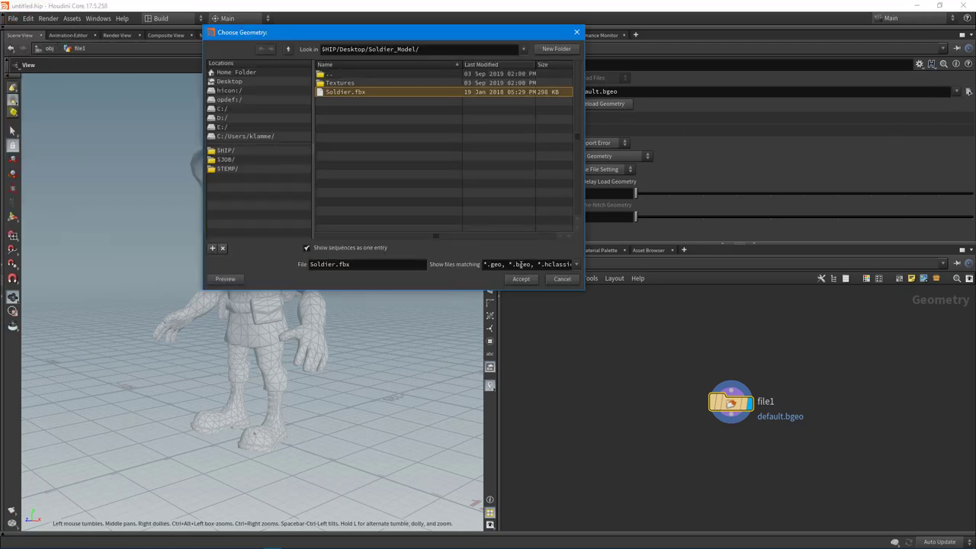
left_click(520, 278)
left_click_drag(343, 322, 271, 244)
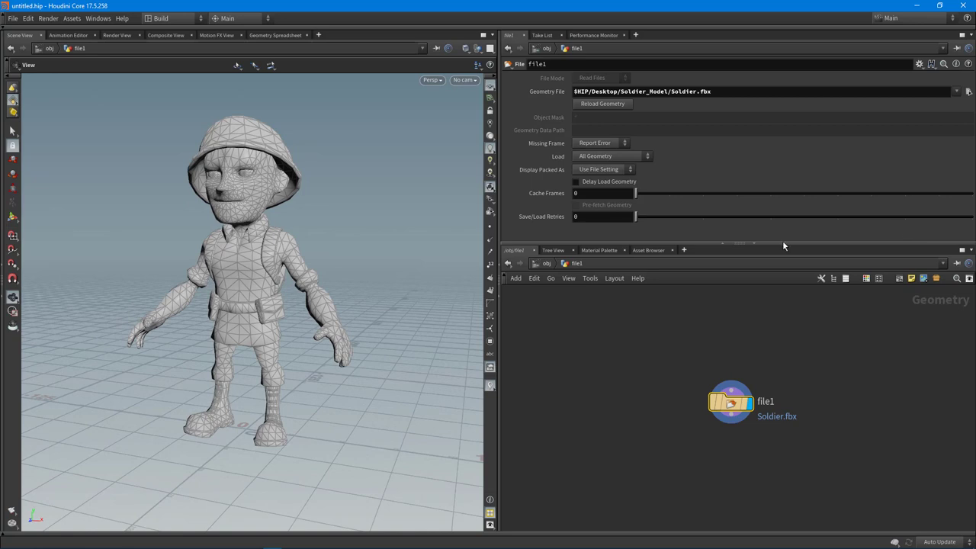
Step: Return to the object level and delete the Soldier_fbx subnetwork
left_click_drag(783, 245, 777, 198)
key("u")
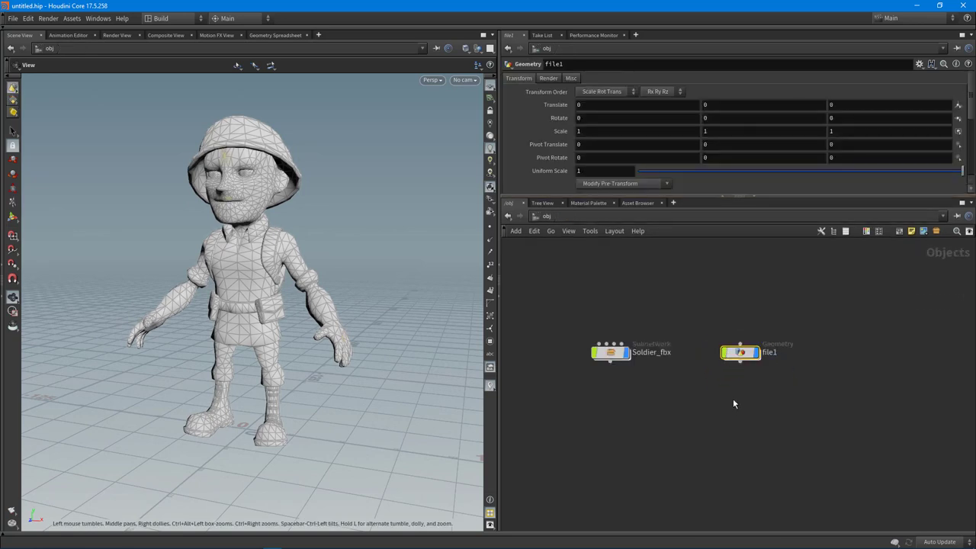
left_click_drag(726, 393, 810, 262)
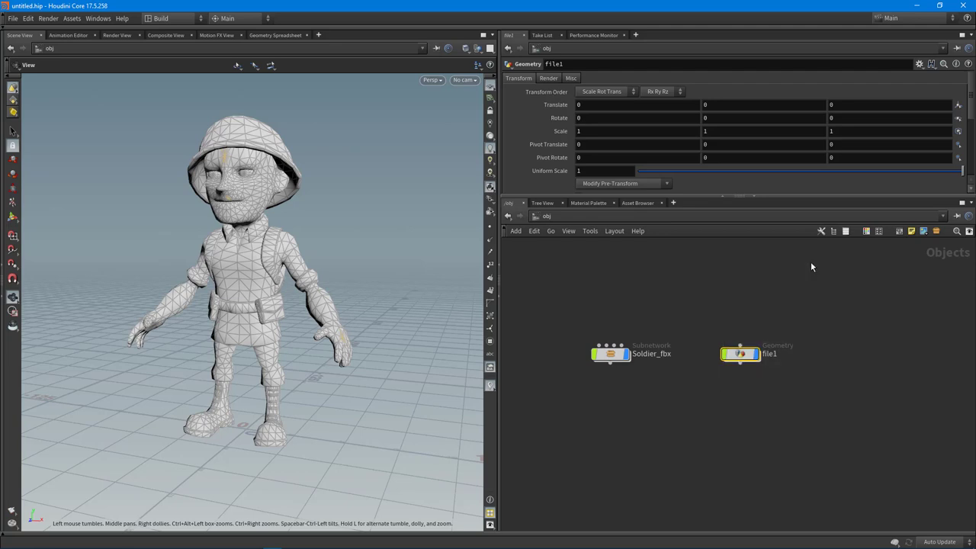
left_click_drag(676, 282, 597, 419)
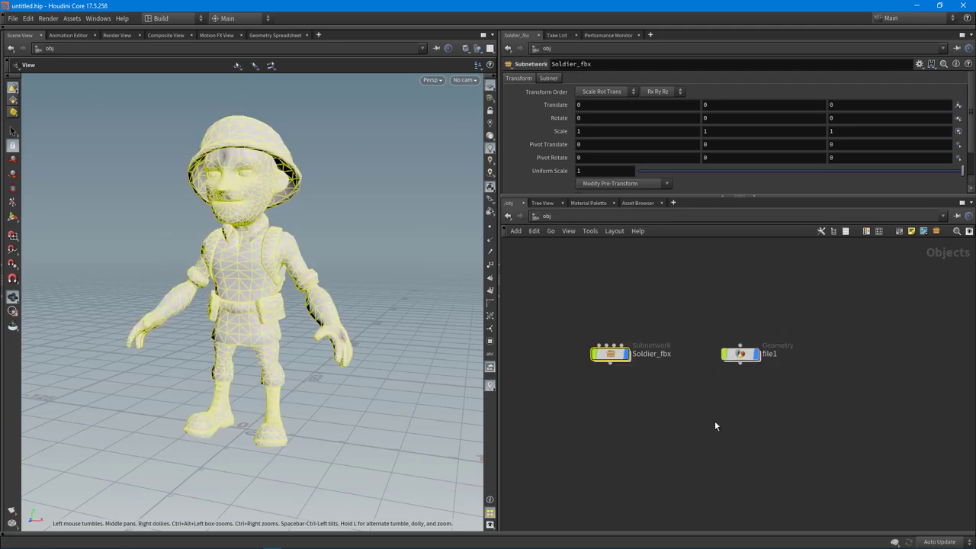
key("Delete")
Step: Turn off the wireframe overlay so the viewport shows the soldier smooth shaded only
mouse_move(282, 304)
left_mouse_down()
mouse_move(358, 301)
mouse_move(342, 292)
mouse_move(289, 312)
mouse_move(285, 295)
left_mouse_up()
mouse_move(226, 298)
left_mouse_down()
mouse_move(256, 313)
mouse_move(242, 311)
mouse_move(290, 317)
left_mouse_up()
key("shift+w")
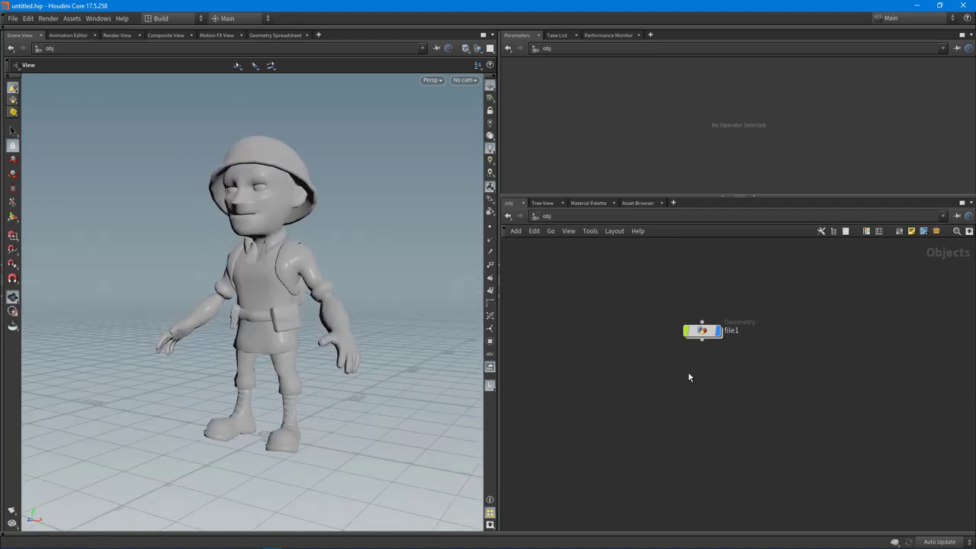
Step: Rename the file1 geometry object as Soldier_Model
double_click(729, 331)
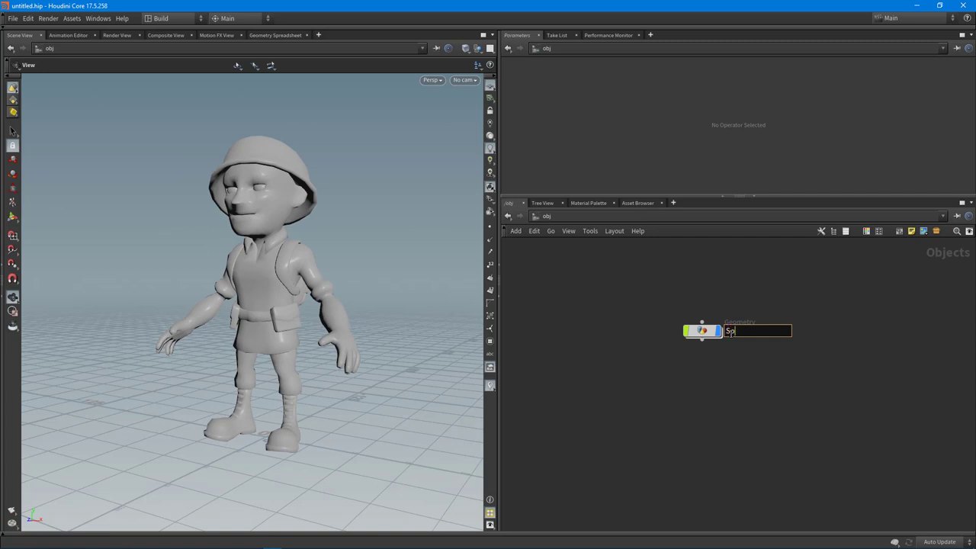
type("Soldier_Model")
key("Return")
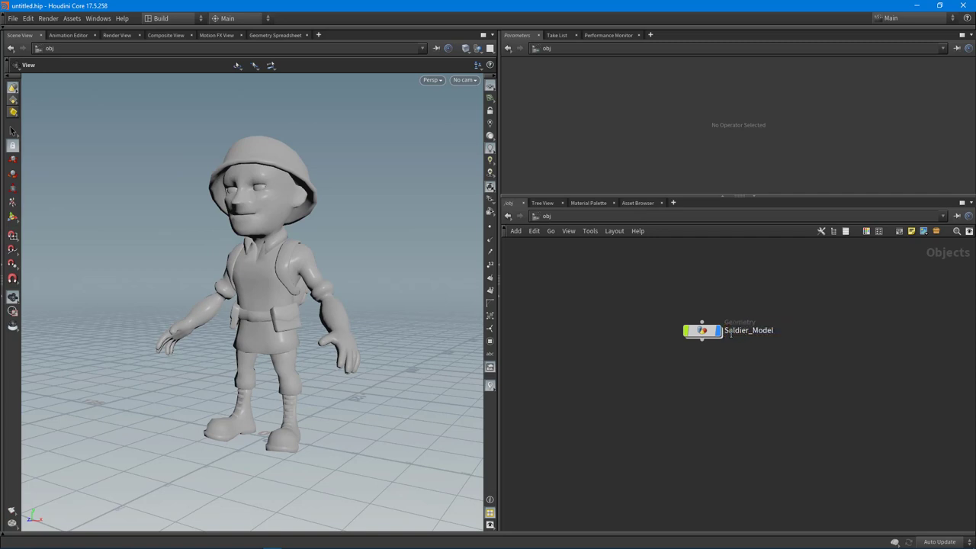
Step: Enter the Soldier_Model object and lock its file1 node
double_click(701, 330)
mouse_move(723, 340)
mouse_move(723, 340)
left_mouse_down()
mouse_move(727, 325)
mouse_move(718, 332)
left_mouse_up()
right_click_drag(243, 288, 276, 306)
left_click_drag(277, 307, 289, 280)
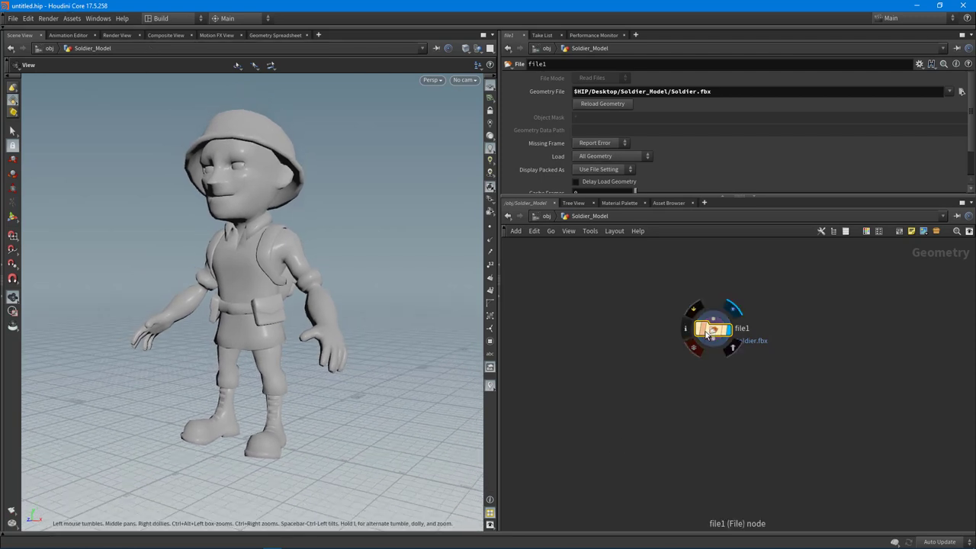
left_click(694, 351)
mouse_move(700, 388)
middle_mouse_down()
mouse_move(699, 379)
mouse_move(704, 392)
middle_mouse_up()
left_click_drag(640, 288, 779, 383)
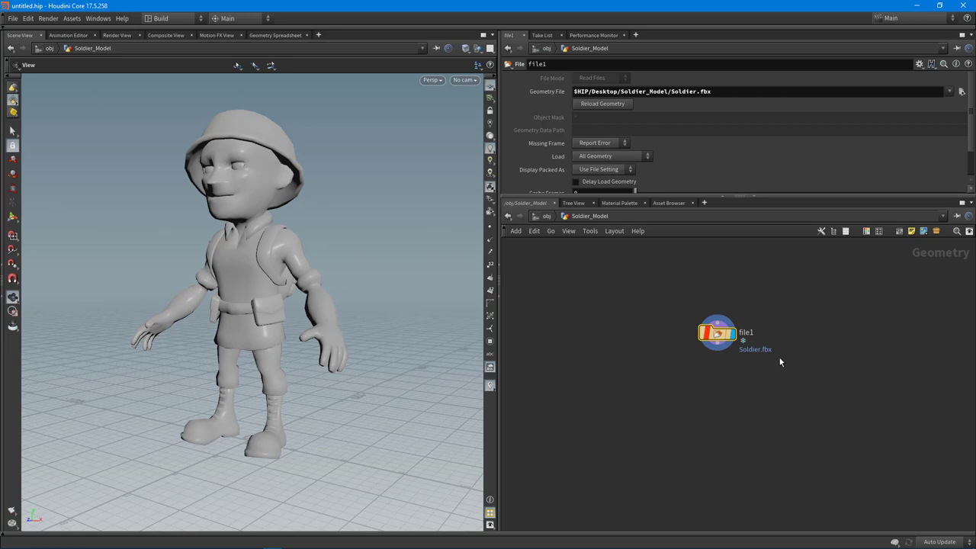
left_click_drag(715, 343, 670, 371)
middle_click_drag(679, 384, 680, 392)
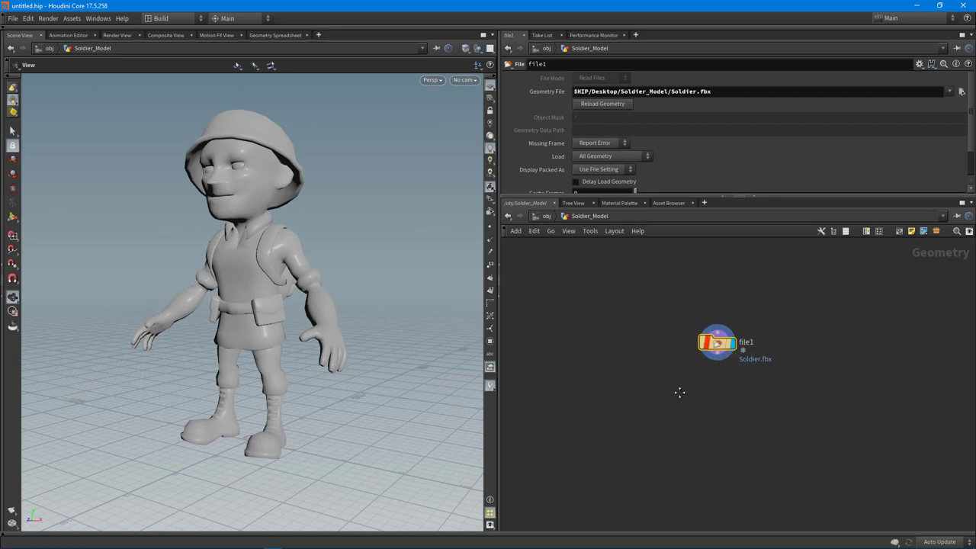
left_click_drag(256, 308, 295, 302)
left_click_drag(638, 317, 792, 411)
left_click_drag(346, 315, 206, 183)
mouse_move(291, 268)
left_mouse_down()
mouse_move(237, 274)
mouse_move(340, 277)
mouse_move(280, 288)
mouse_move(287, 270)
left_mouse_up()
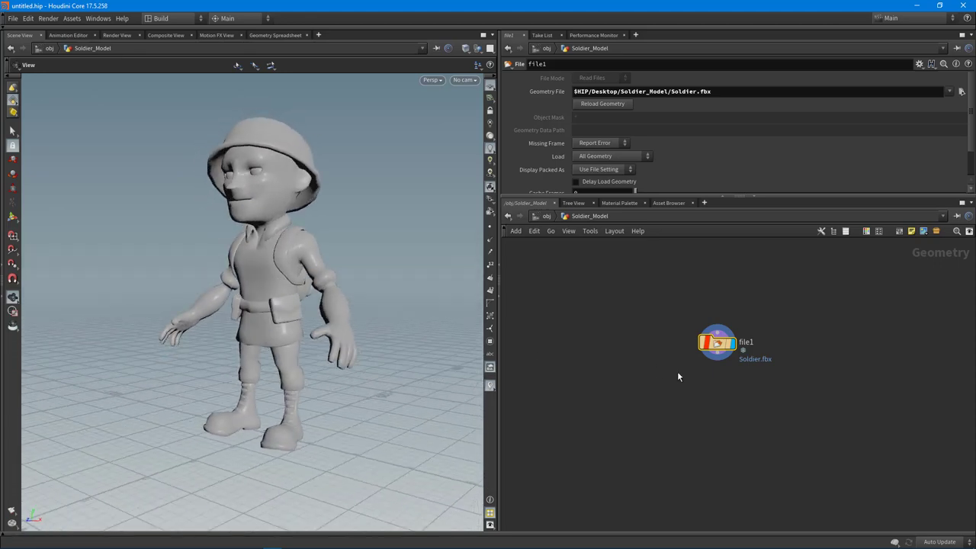
left_click_drag(724, 343, 734, 333)
middle_click_drag(701, 428, 680, 410)
left_click_drag(266, 294, 269, 325)
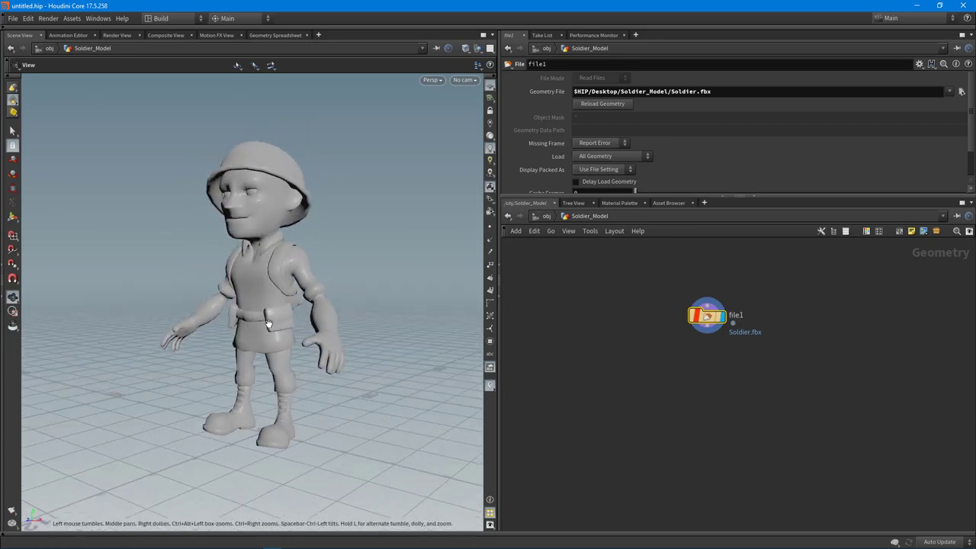
scroll(269, 325, "up", 1)
middle_click_drag(679, 392, 689, 409)
left_click_drag(762, 197, 762, 182)
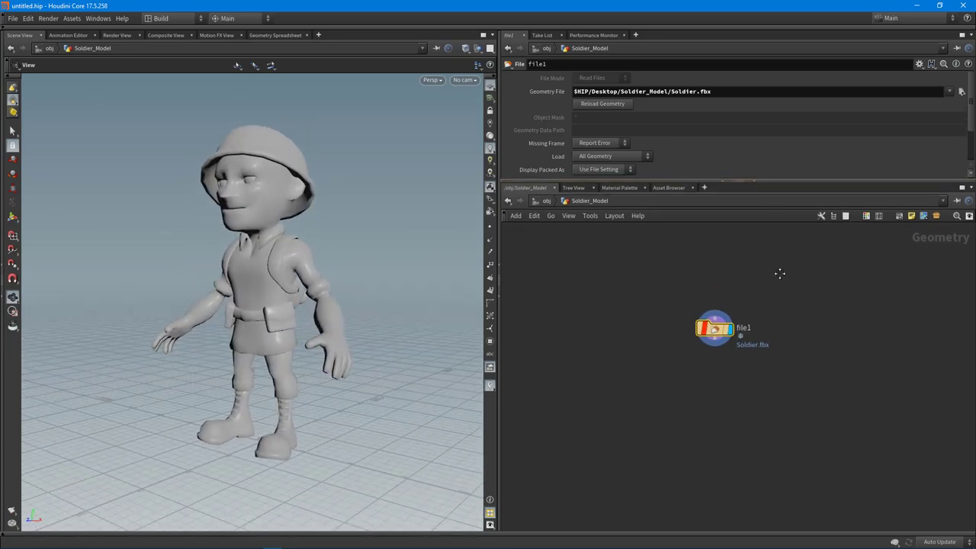
mouse_move(287, 298)
left_mouse_down()
mouse_move(237, 292)
mouse_move(355, 290)
mouse_move(295, 293)
left_mouse_up()
middle_click_drag(708, 366, 709, 368)
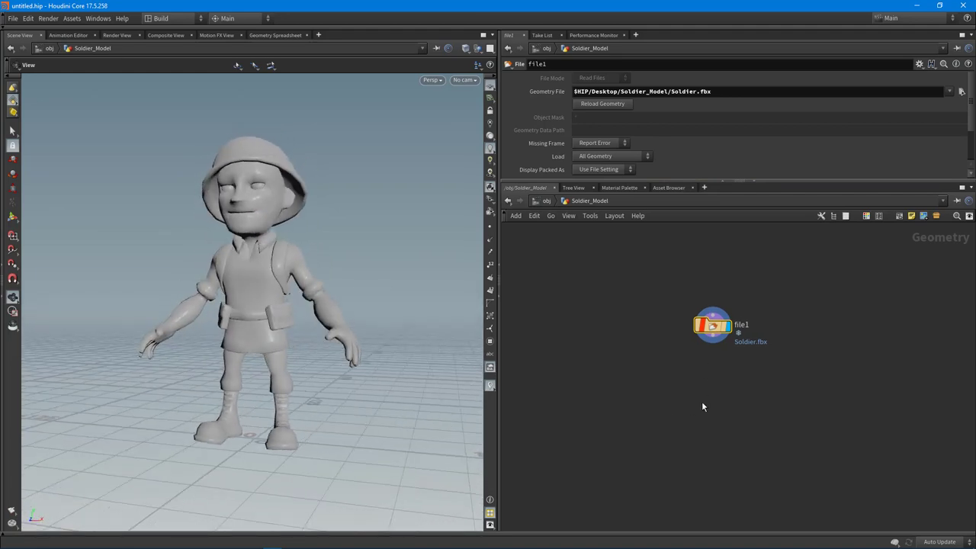
Step: Add a GameDev Quick Material (Beta) node below the file1 node
middle_click_drag(701, 407, 682, 387)
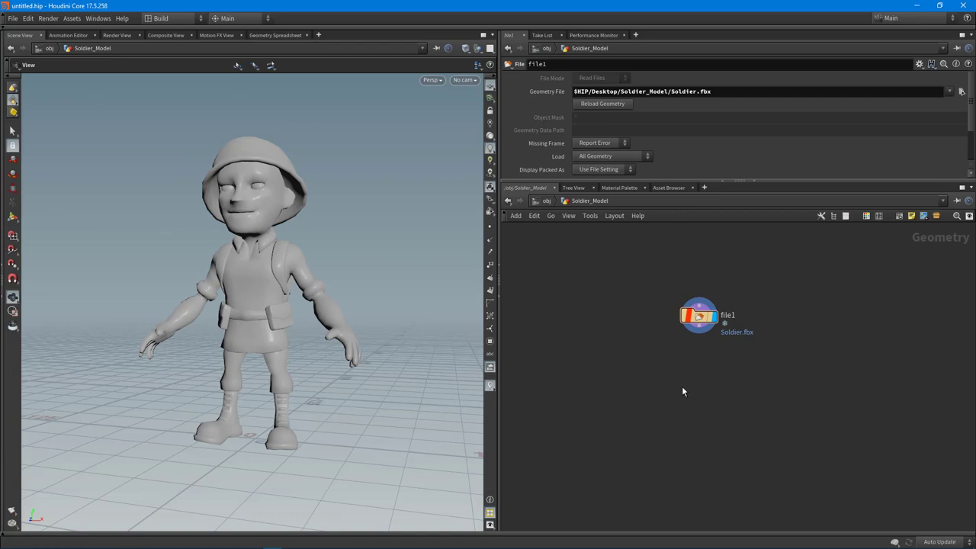
key("Tab")
type("mater")
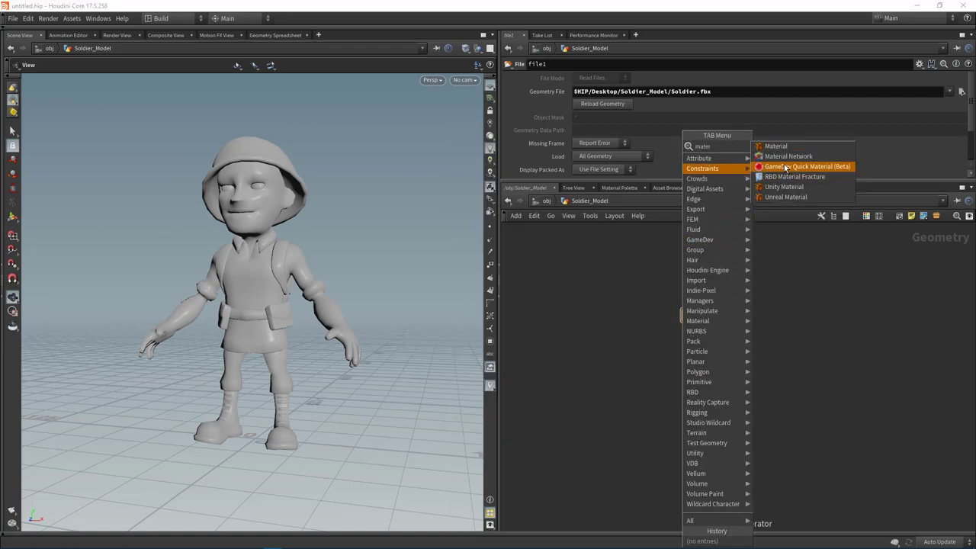
left_click(789, 166)
left_click(698, 374)
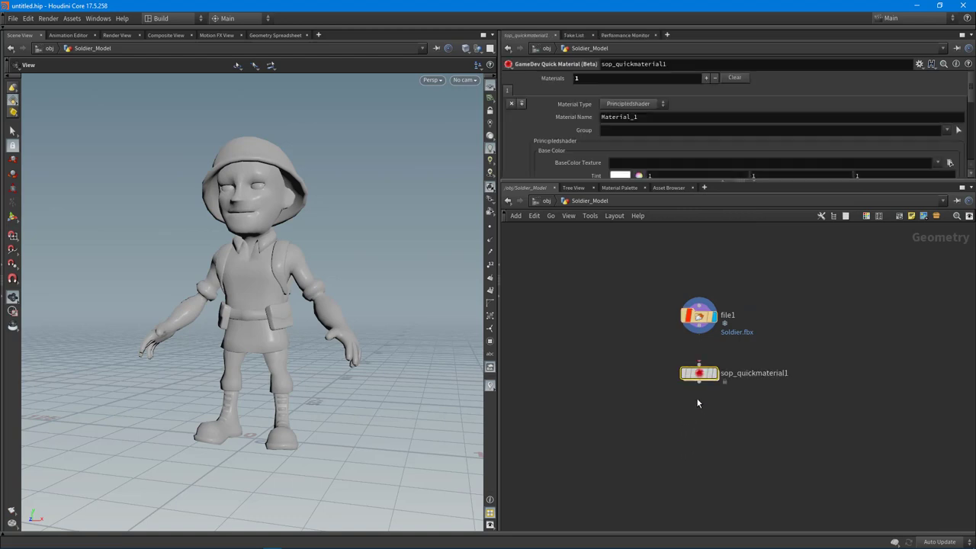
Step: Connect file1 to the quick material node's input and display the quick material node's result
middle_click_drag(727, 427, 725, 441)
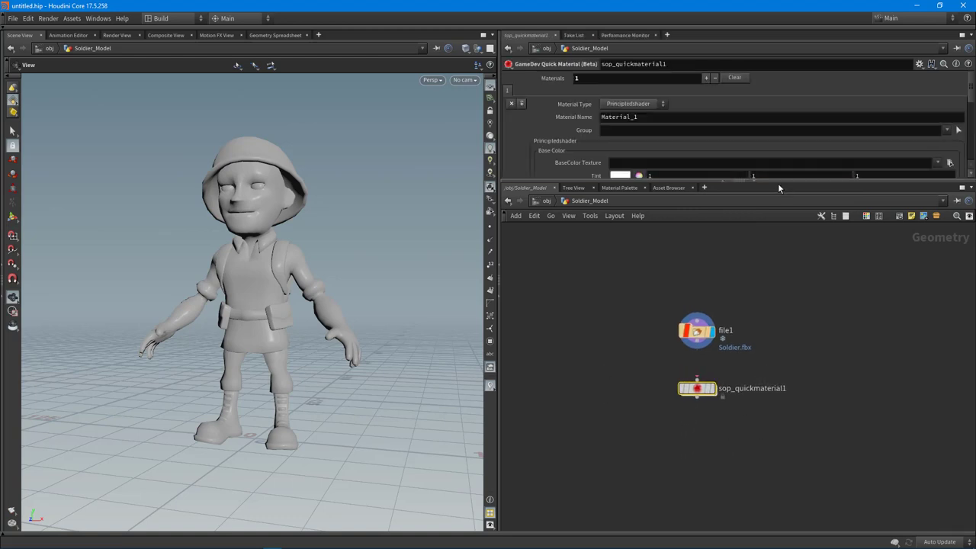
left_click_drag(777, 177, 779, 216)
scroll(717, 354, "up", 3)
left_click_drag(695, 334, 694, 389)
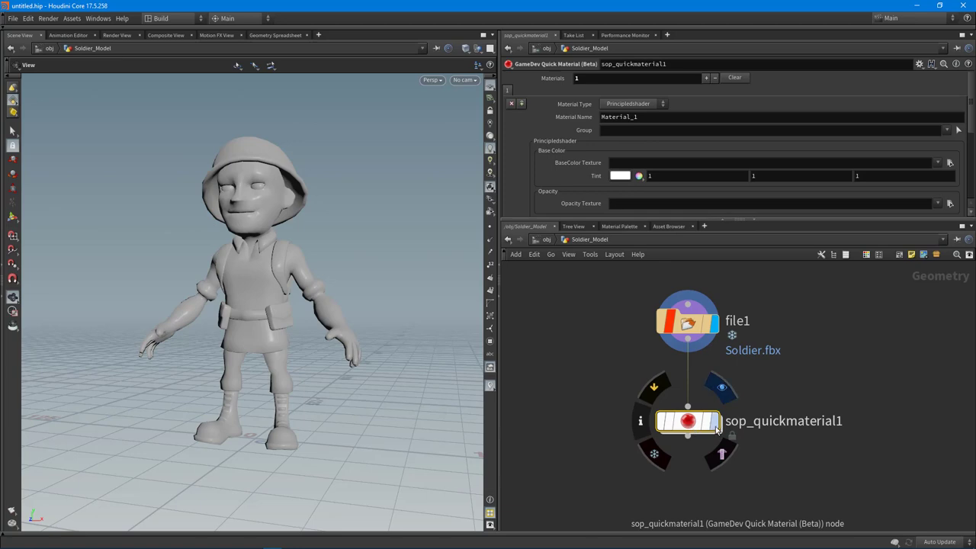
left_click(715, 426)
left_click_drag(321, 267, 286, 290)
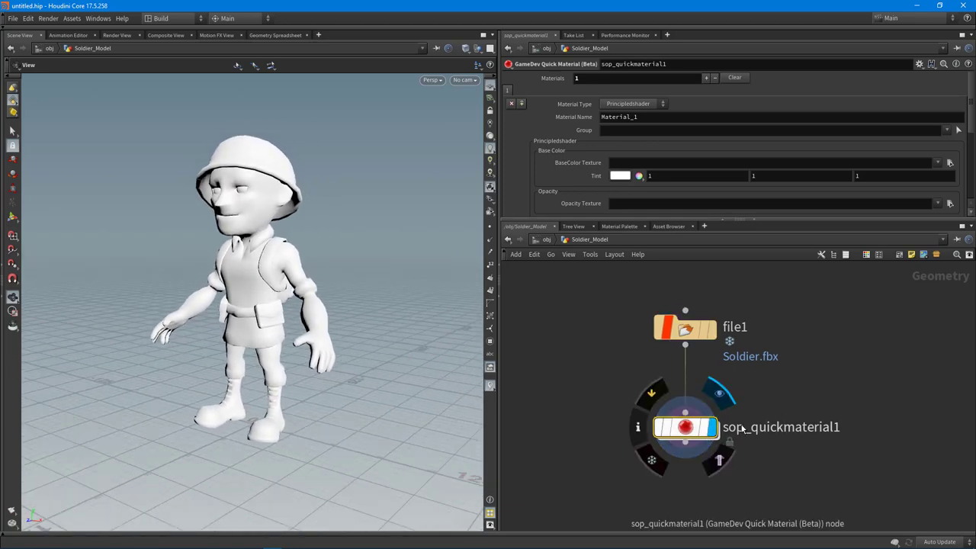
Step: Look inside the quick material node at its internal material network and return to Soldier_Model
middle_click_drag(742, 428, 754, 396)
double_click(699, 396)
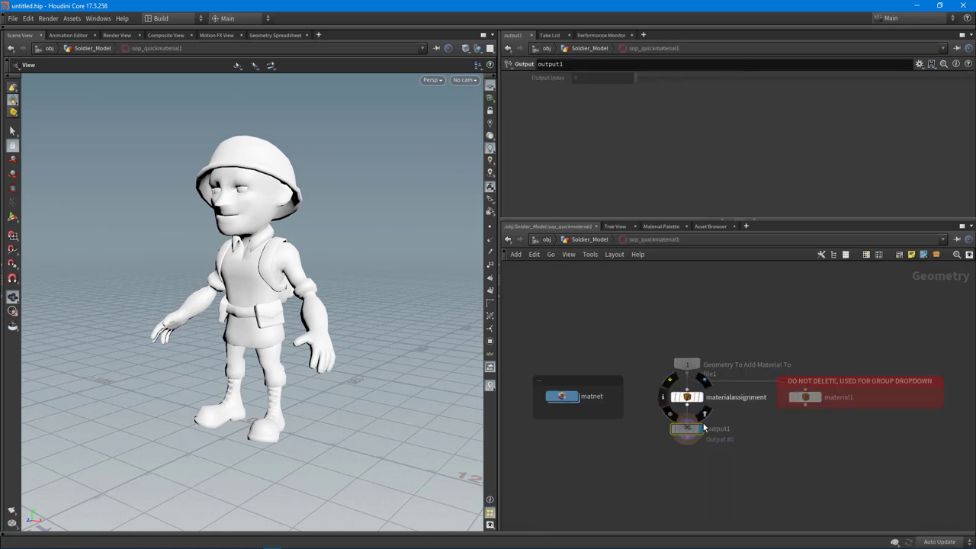
left_click_drag(523, 317, 951, 420)
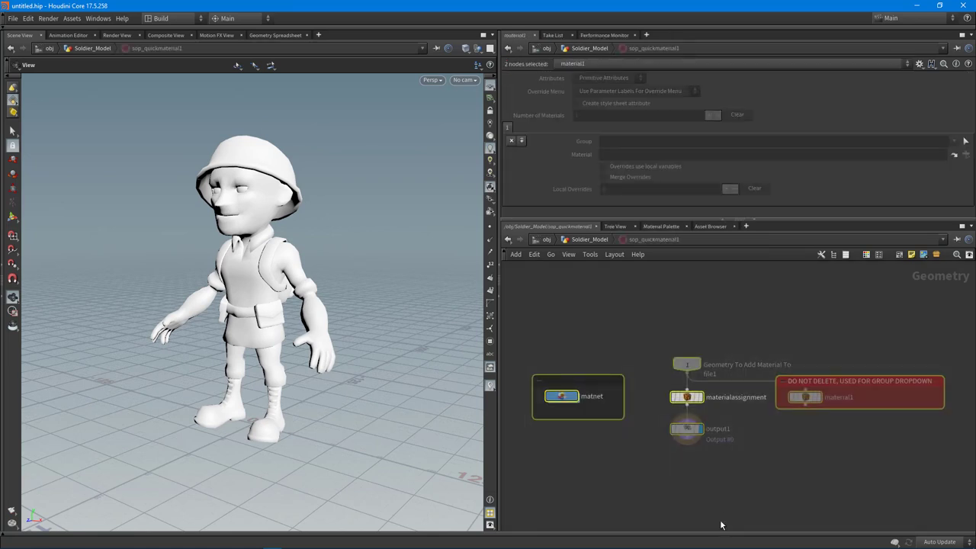
key("u")
mouse_move(273, 288)
left_mouse_down()
mouse_move(239, 289)
mouse_move(275, 291)
left_mouse_up()
Step: Enlarge the parameter area and set the quick material's material type to GameDev PBR
left_click_drag(769, 221, 759, 317)
scroll(785, 424, "down", 2)
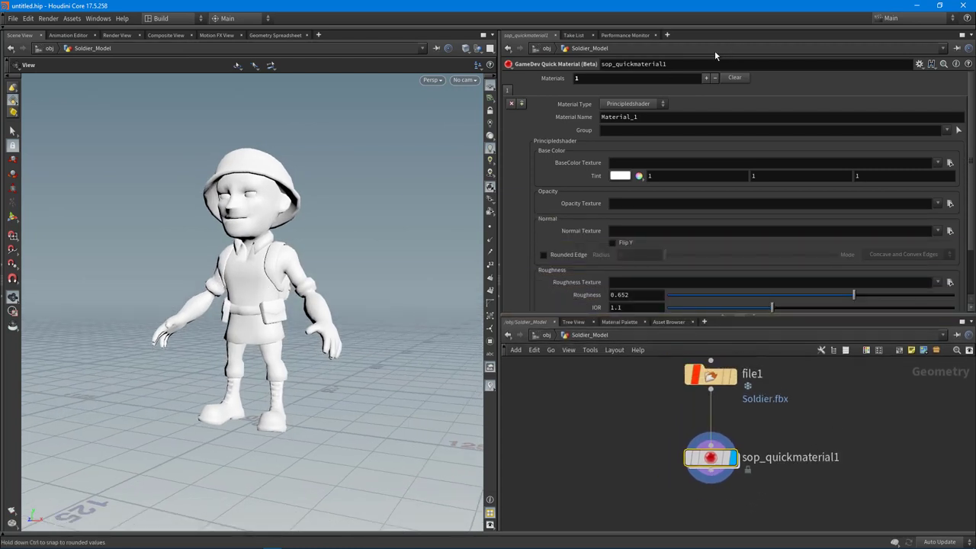
left_click(640, 107)
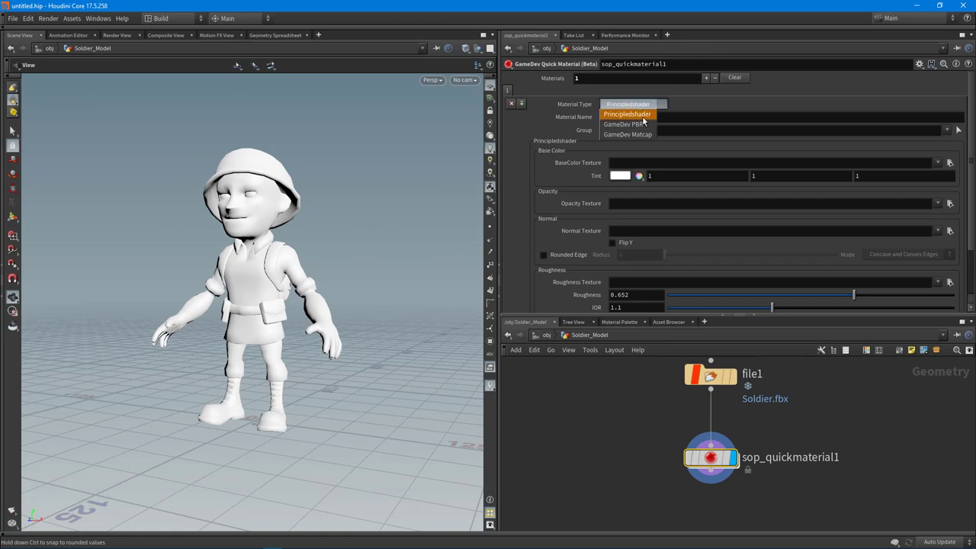
left_click(639, 125)
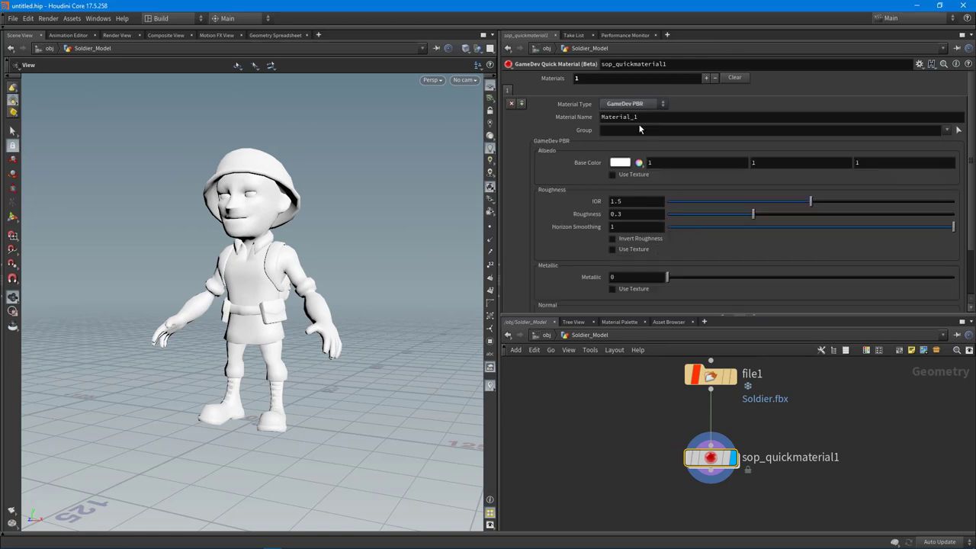
Step: Enable the albedo texture and assign Soldier_Diffuse.png from the Textures folder
left_click(626, 176)
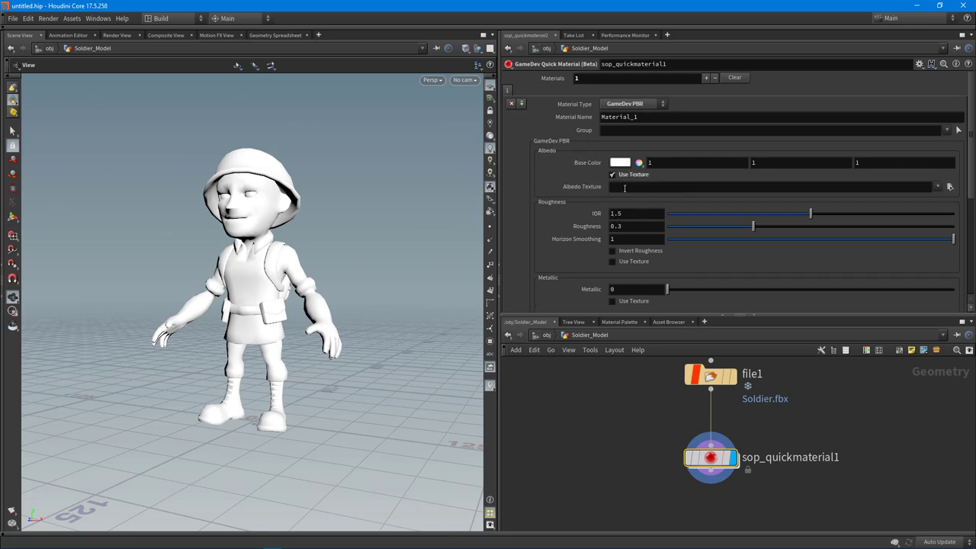
left_click(949, 187)
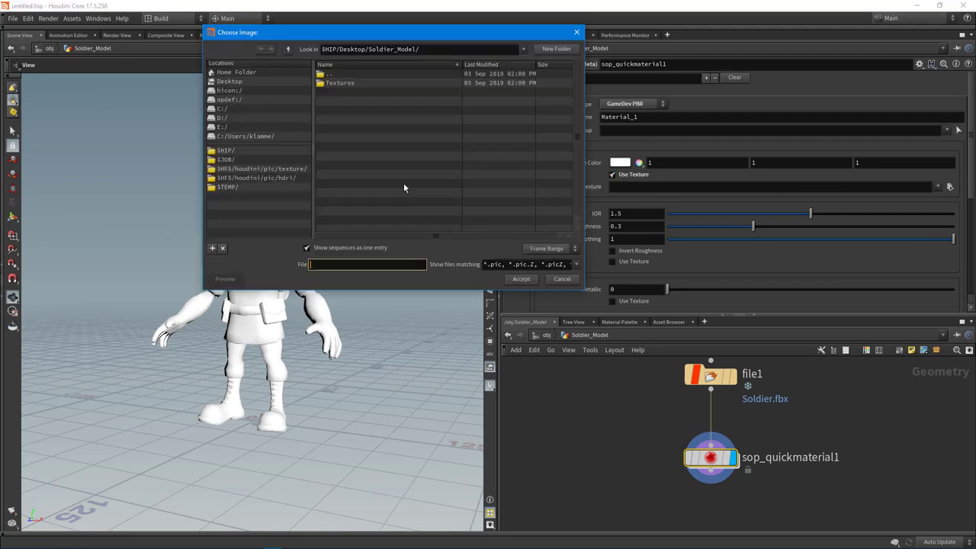
double_click(349, 85)
left_click_drag(397, 35, 304, 47)
double_click(271, 95)
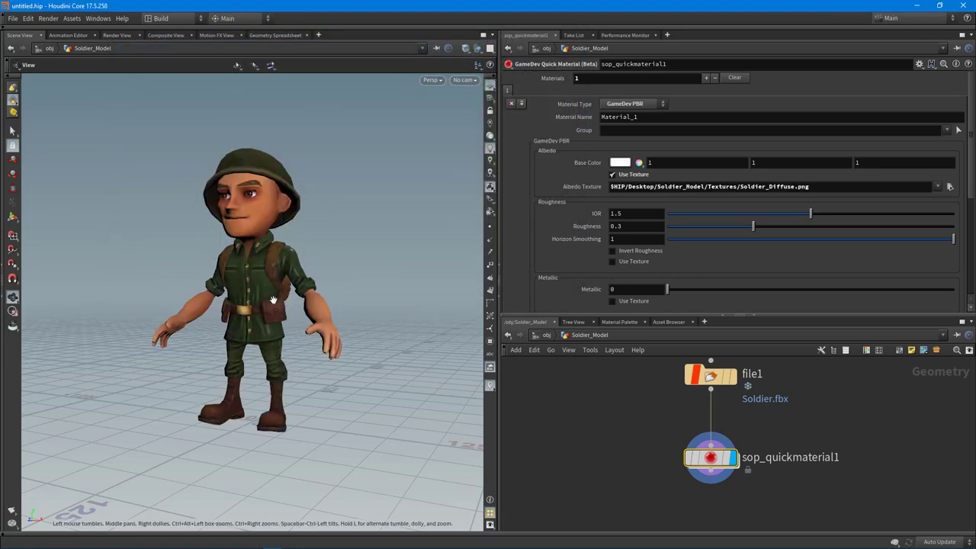
Step: Set the material's IOR to 1.284 and its roughness to 0.343
left_click_drag(242, 283, 338, 285)
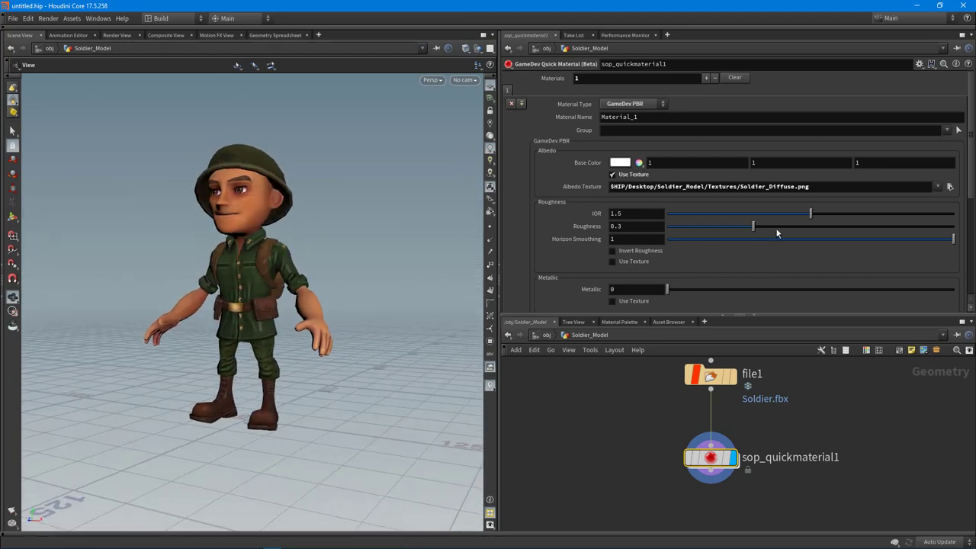
left_click_drag(809, 214, 832, 220)
left_click_drag(758, 228, 862, 232)
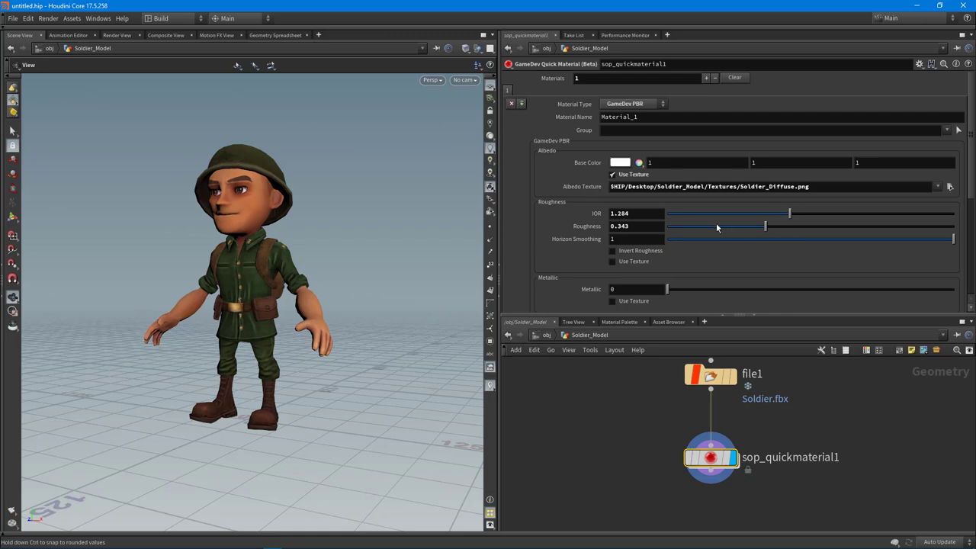
Step: Enable the roughness texture and assign Soldier_Metallic.png from the Textures folder
scroll(690, 252, "down", 1)
left_click(633, 236)
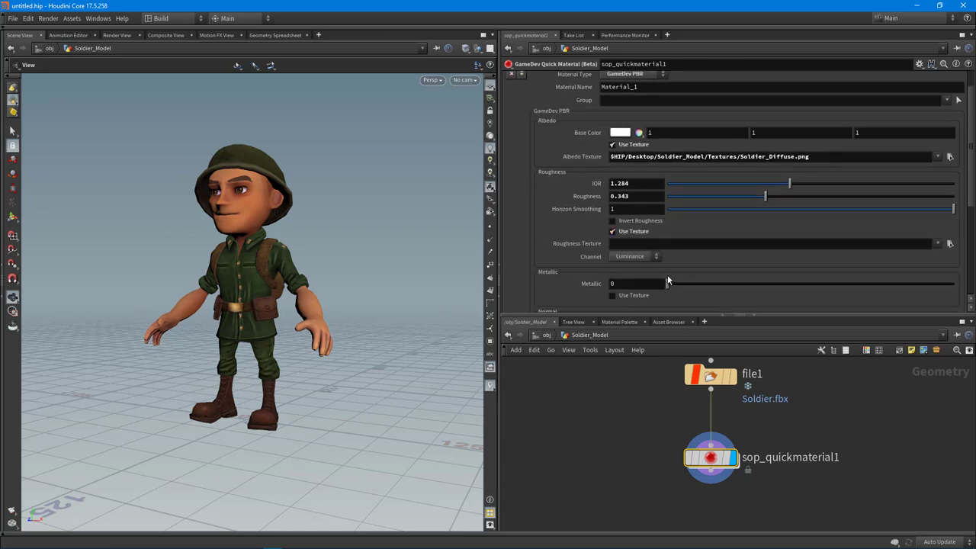
left_click(949, 243)
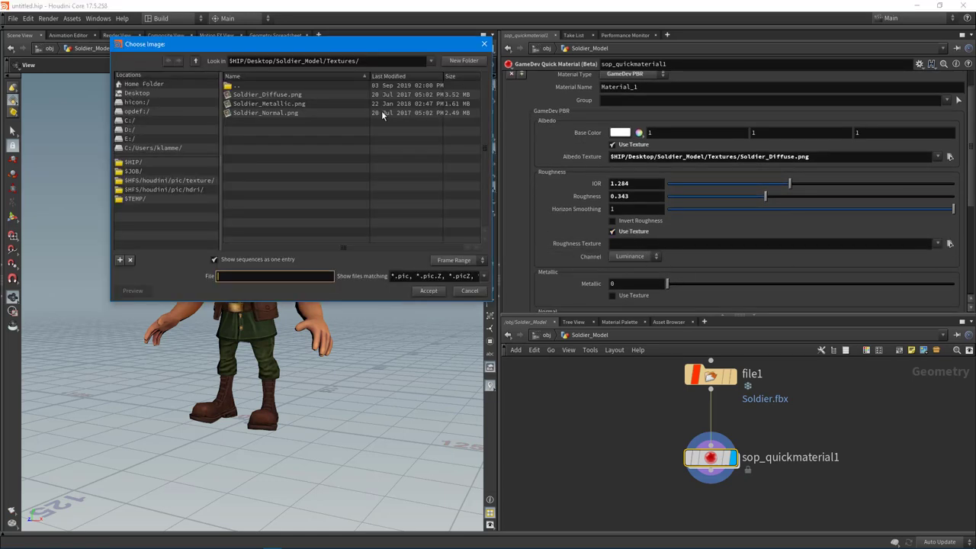
double_click(314, 103)
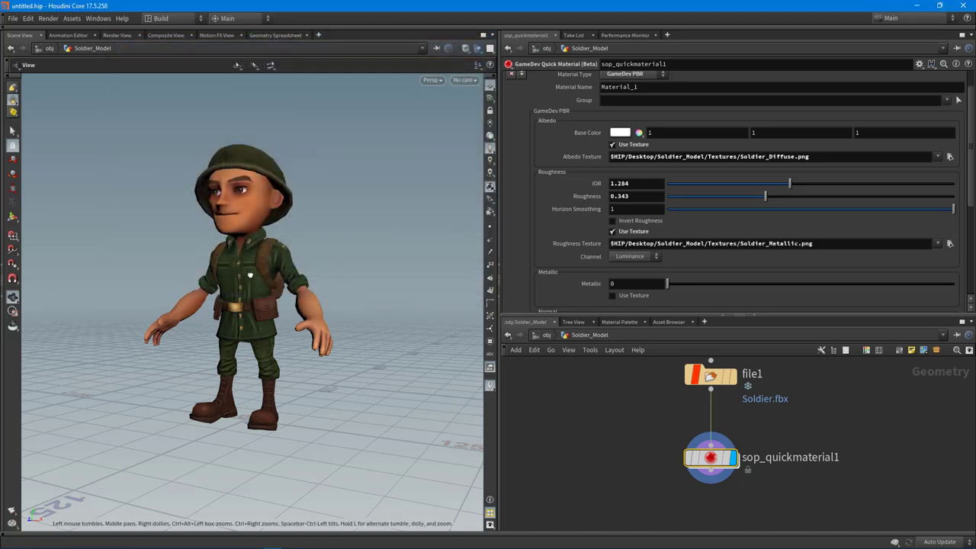
Step: Raise the material's roughness to 1 and lower its IOR to 0.181, viewing the soldier's side up close
left_click_drag(250, 276, 305, 273)
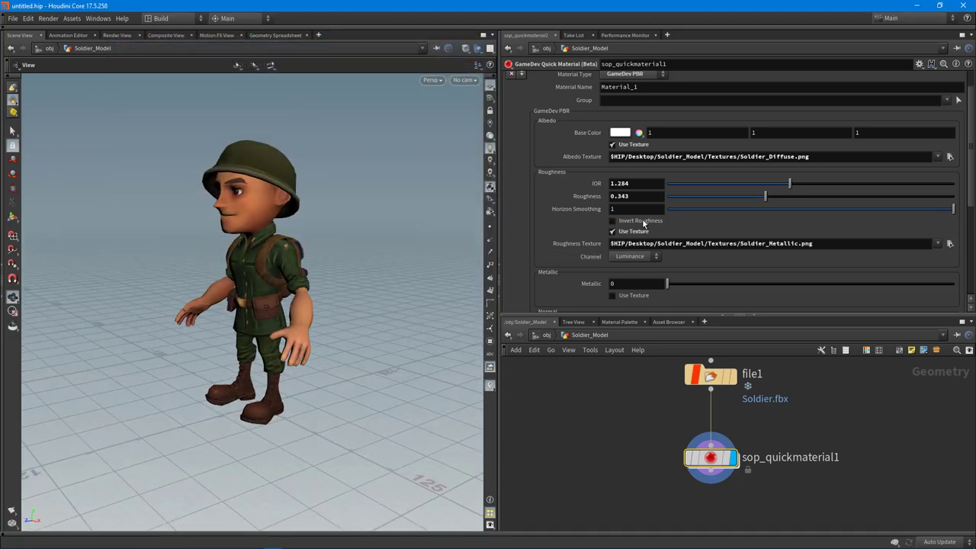
left_click_drag(265, 275, 220, 274)
right_click_drag(220, 274, 403, 283)
left_click_drag(402, 282, 359, 279)
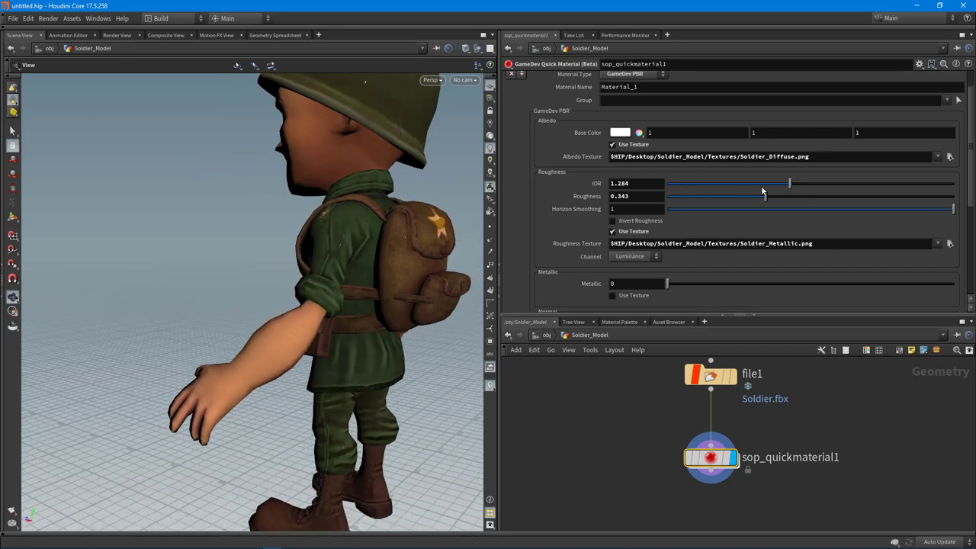
left_click_drag(770, 196, 954, 196)
mouse_move(696, 186)
left_mouse_down()
mouse_move(648, 185)
mouse_move(866, 185)
mouse_move(722, 186)
left_mouse_up()
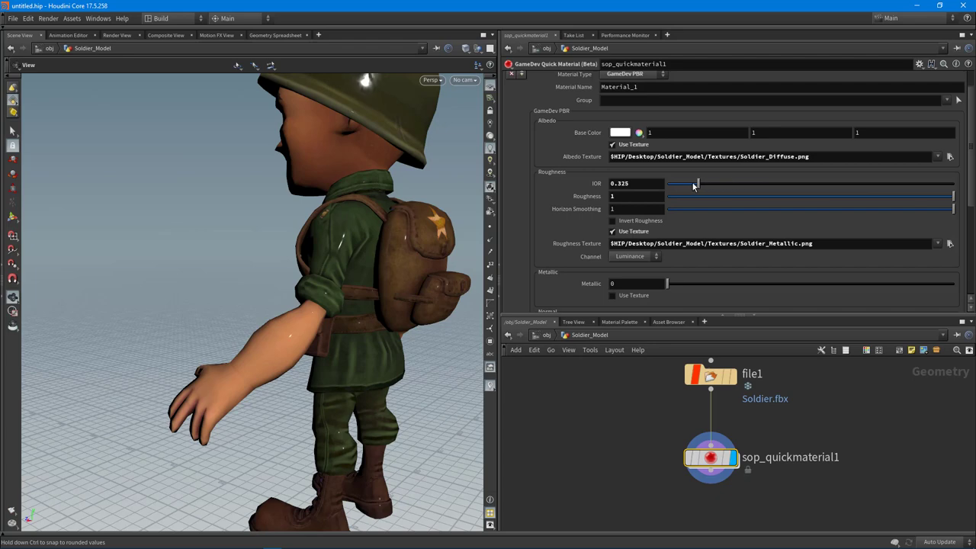
Step: Invert the roughness, set the IOR to 0.954 and check the whole soldier model
left_click(638, 220)
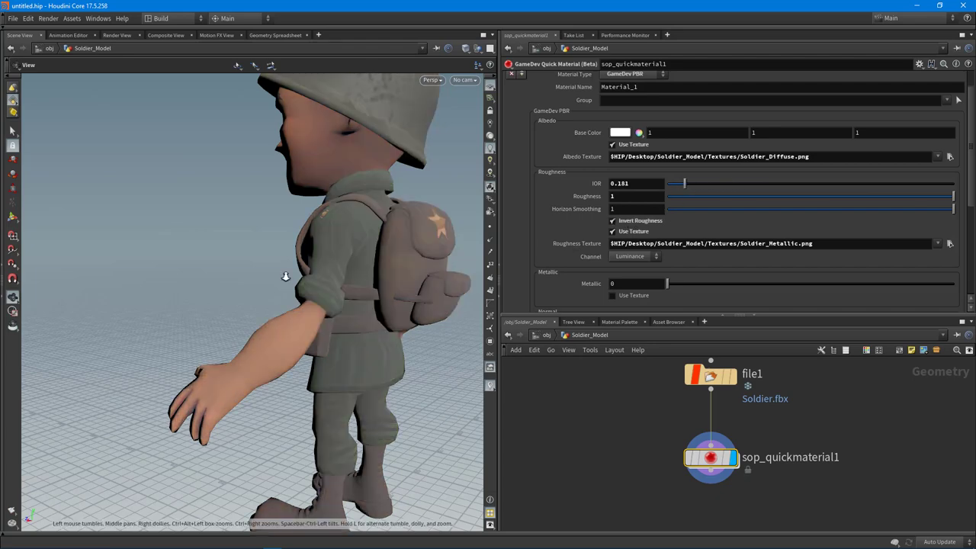
left_click_drag(285, 277, 328, 274)
left_click_drag(689, 188, 737, 183)
left_click_drag(267, 285, 412, 292)
right_click_drag(411, 292, 355, 297)
middle_click_drag(354, 296, 263, 276)
mouse_move(262, 276)
left_mouse_down()
mouse_move(220, 290)
mouse_move(353, 289)
mouse_move(244, 290)
mouse_move(268, 292)
left_mouse_up()
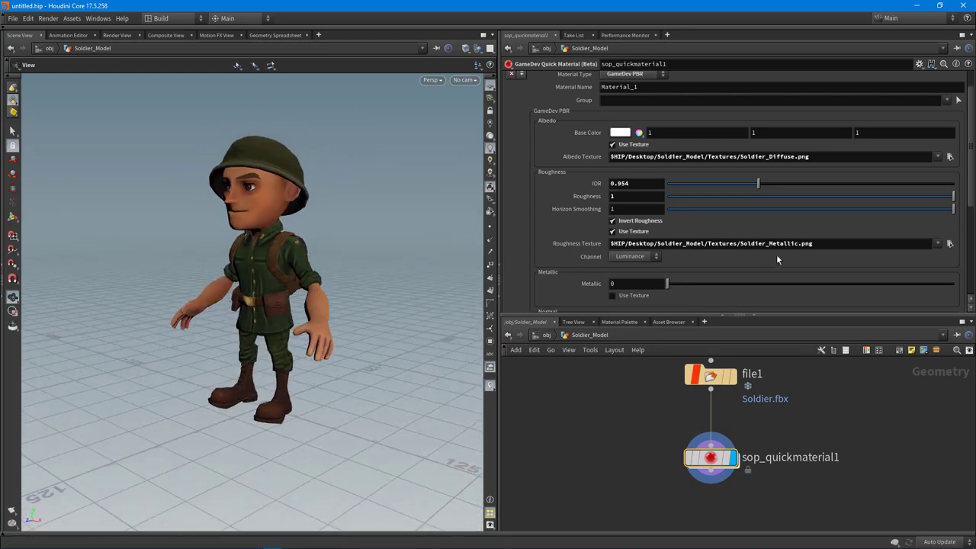
Step: Enable the normal map, assign Soldier_Normal.png from the Textures folder and check the soldier from its other side
scroll(784, 251, "down", 3)
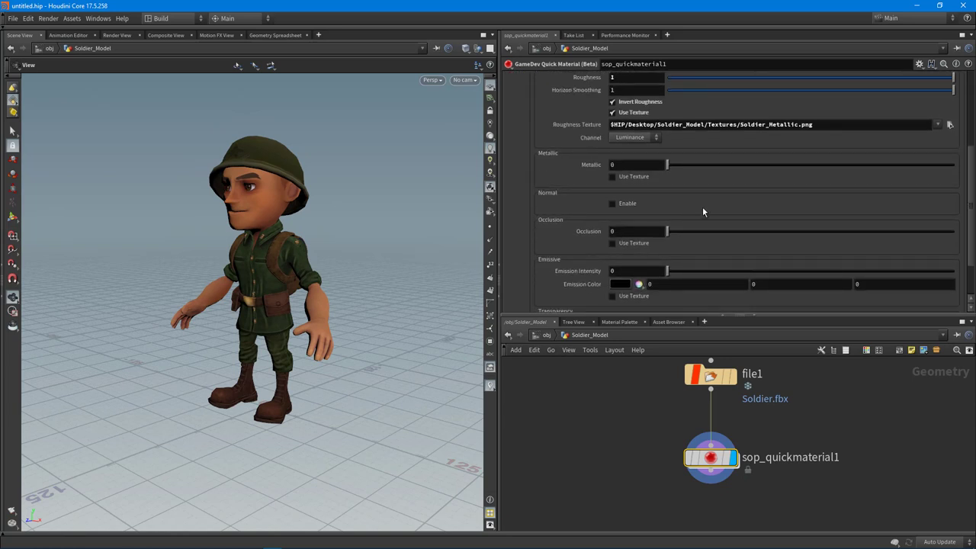
left_click(627, 204)
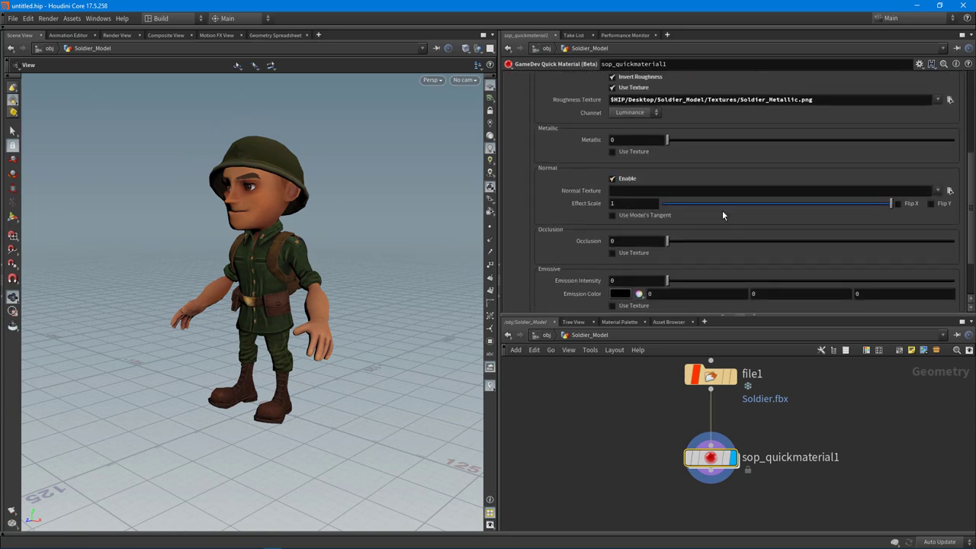
left_click(949, 192)
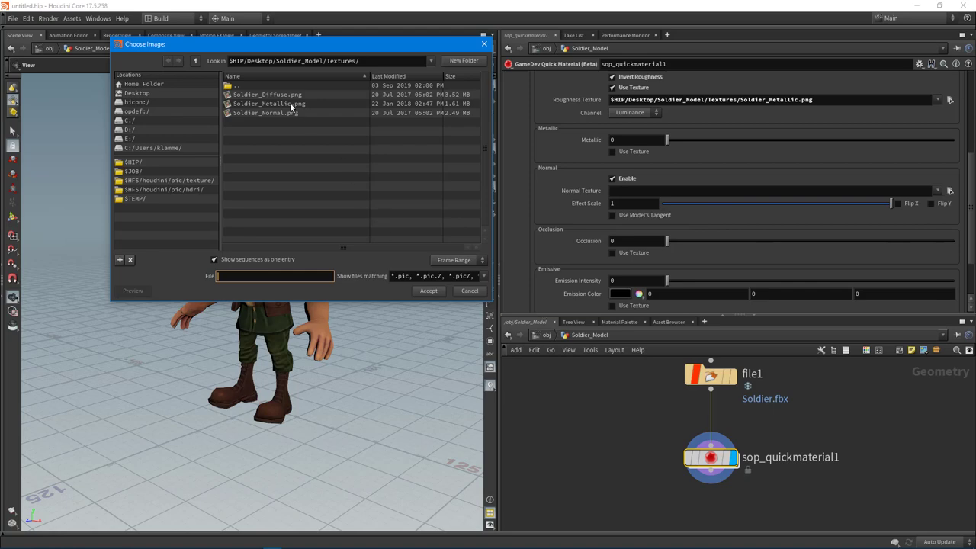
double_click(282, 113)
left_click_drag(246, 285, 311, 279)
scroll(272, 288, "up", 3)
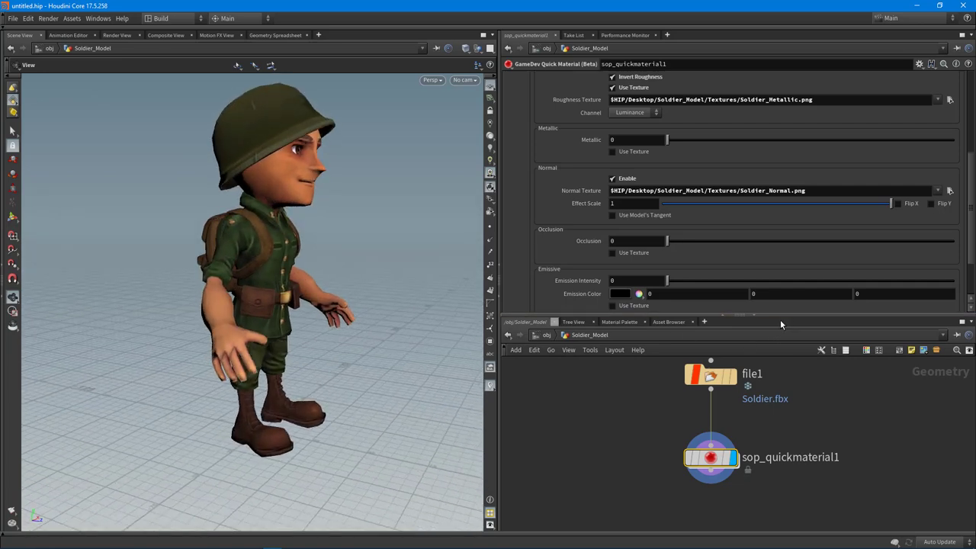
Step: Enlarge the network area, go up to the object level and add a Light node below Soldier_Model
left_click_drag(776, 315, 776, 197)
middle_click_drag(785, 350, 770, 330)
key("u")
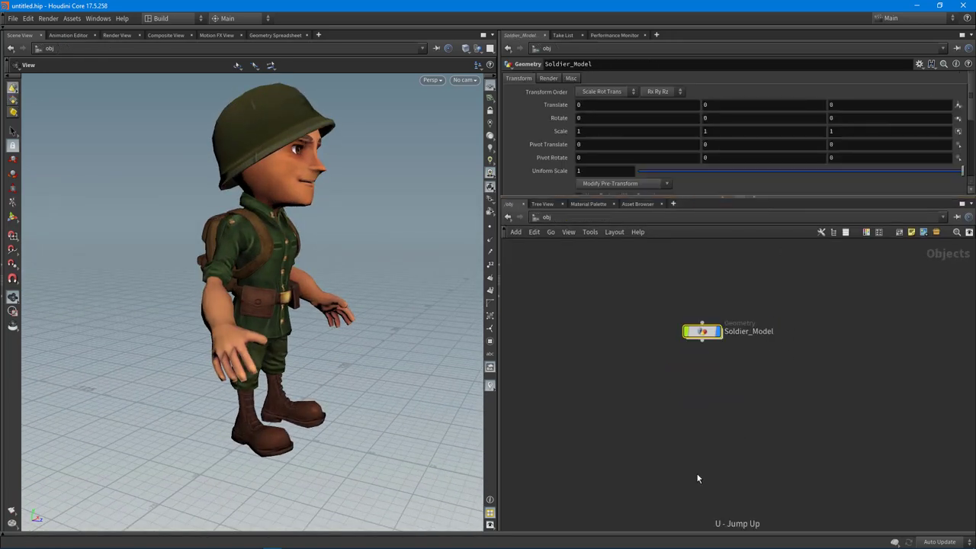
key("Tab")
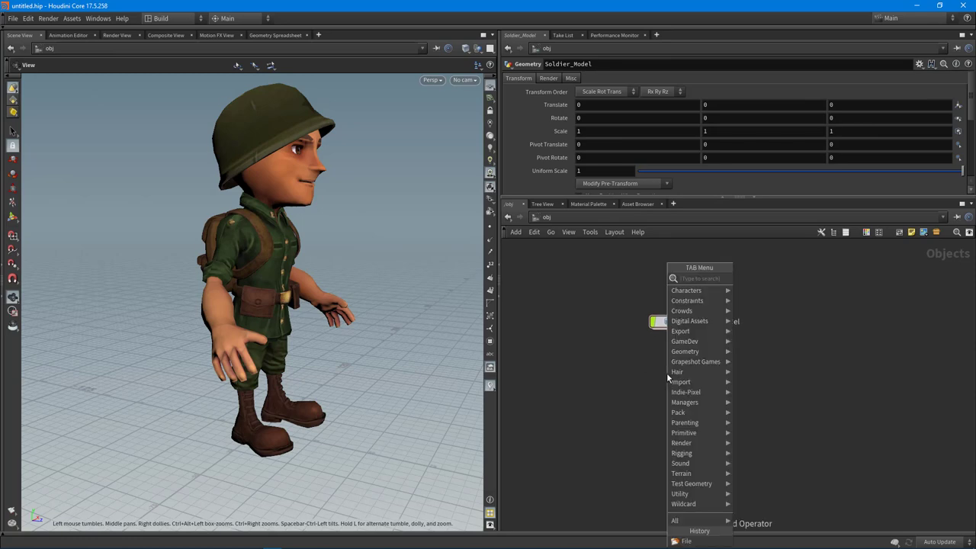
type("li")
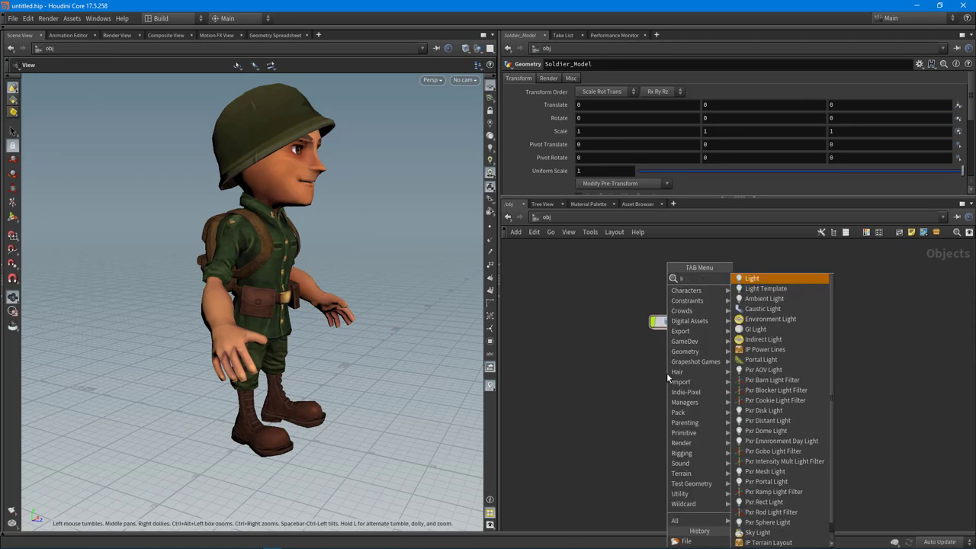
key("Return")
left_click(666, 373)
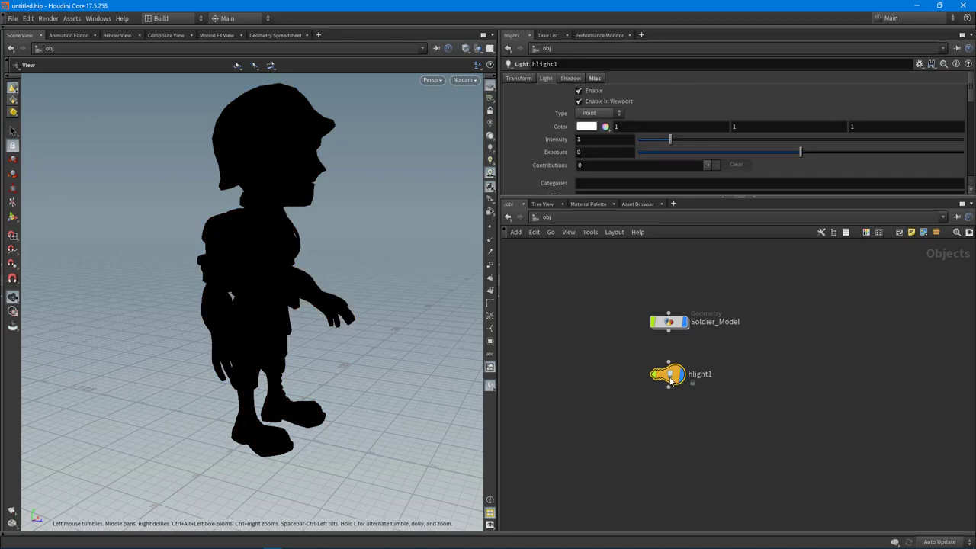
left_click_drag(670, 381, 671, 392)
Step: Set the viewport to look through the light hlight1
scroll(275, 283, "down", 5)
left_click_drag(373, 281, 202, 285)
left_click(440, 81)
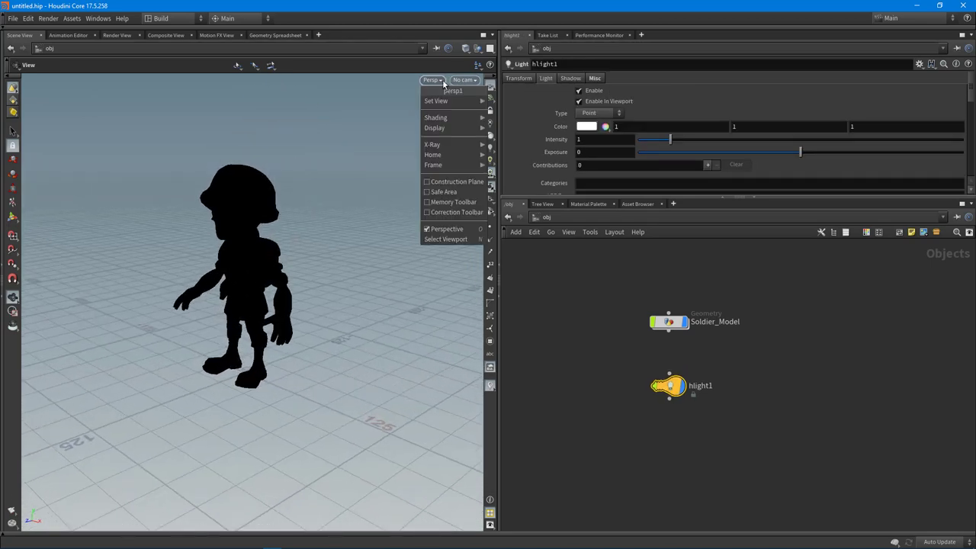
left_click(454, 92)
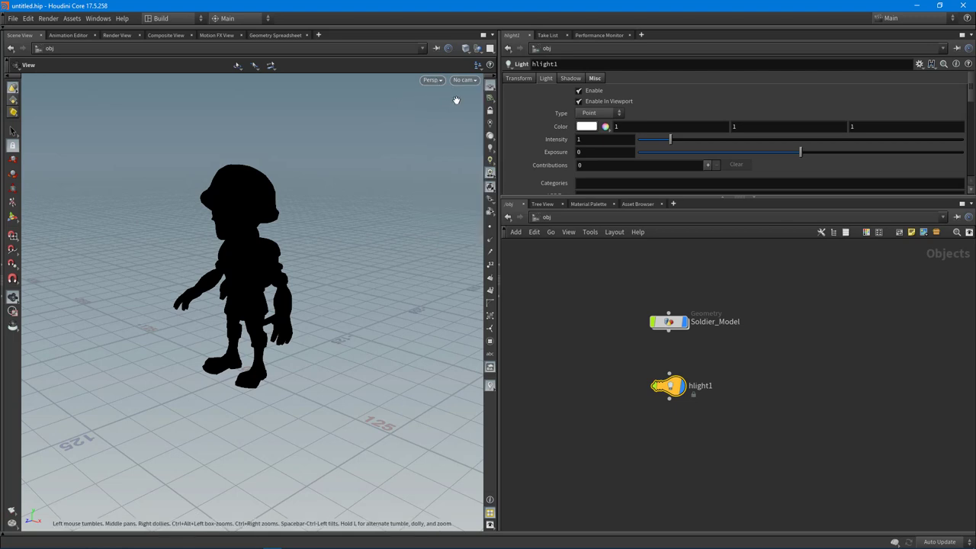
left_click(432, 81)
mouse_move(442, 100)
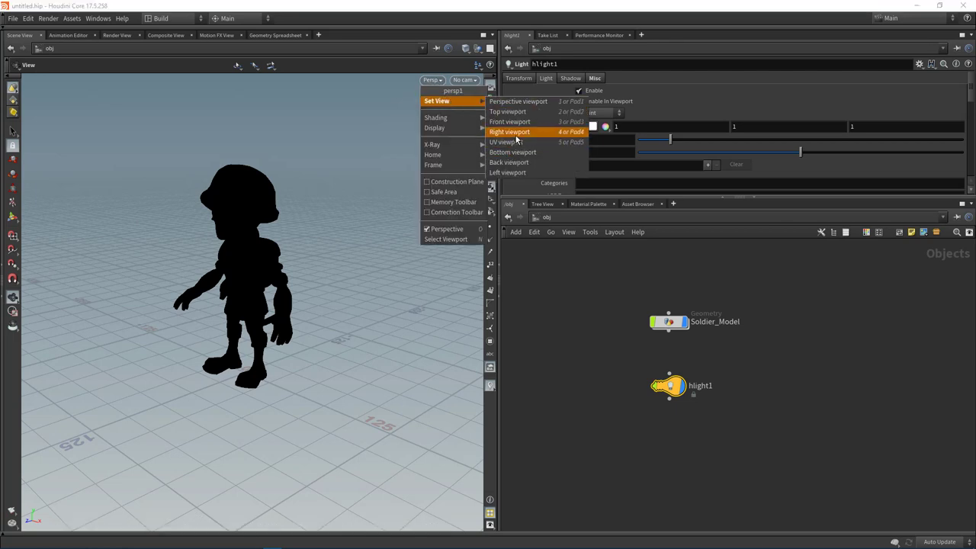
left_click(466, 81)
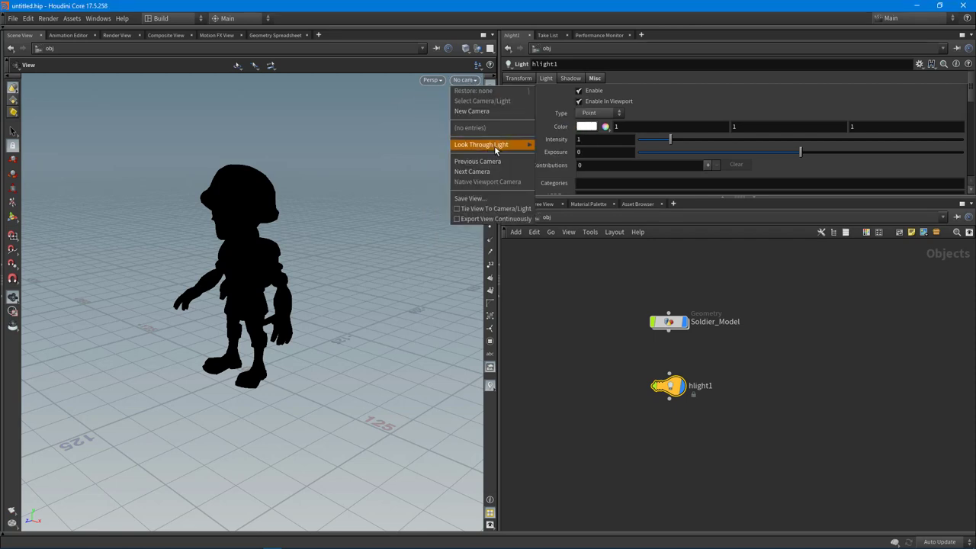
mouse_move(494, 146)
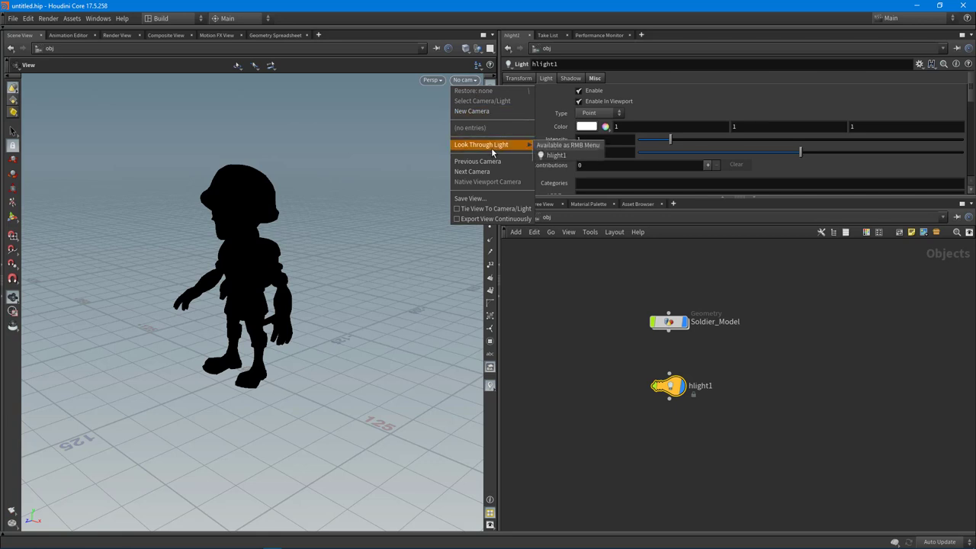
left_click(553, 156)
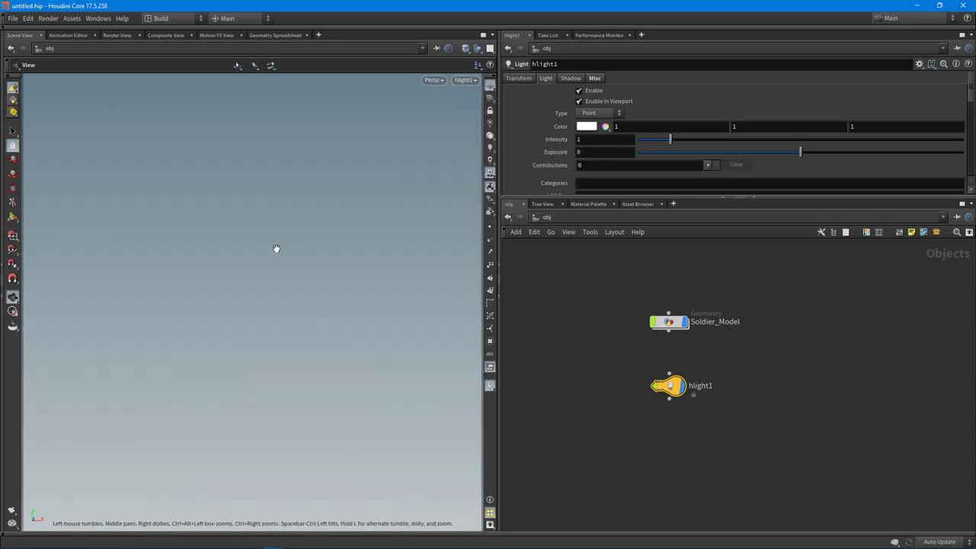
Step: Lock hlight1 to the view, aim it at the soldier from a distance, release the lock and leave its view
left_click(490, 112)
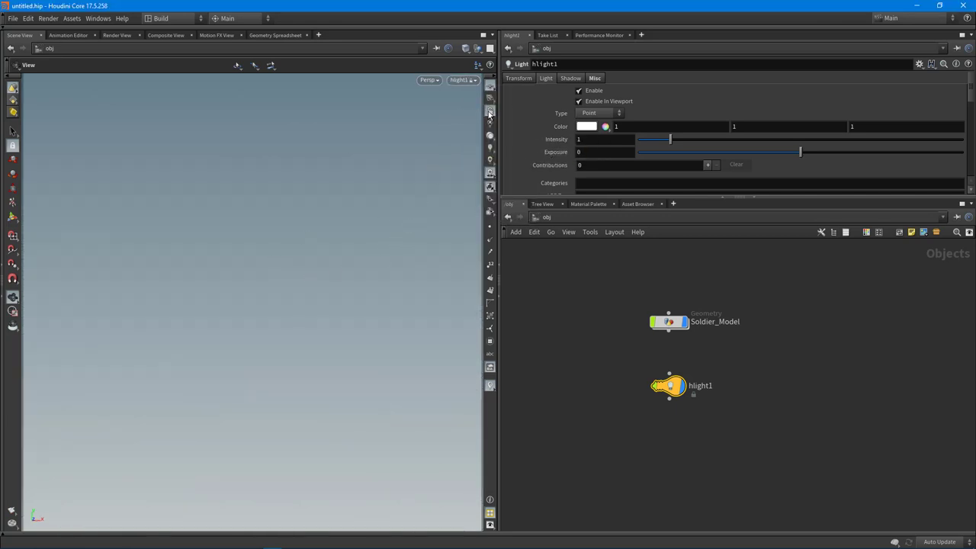
right_click_drag(353, 292, 259, 289)
right_click_drag(347, 266, 317, 263)
left_click_drag(317, 263, 272, 288)
left_click(491, 112)
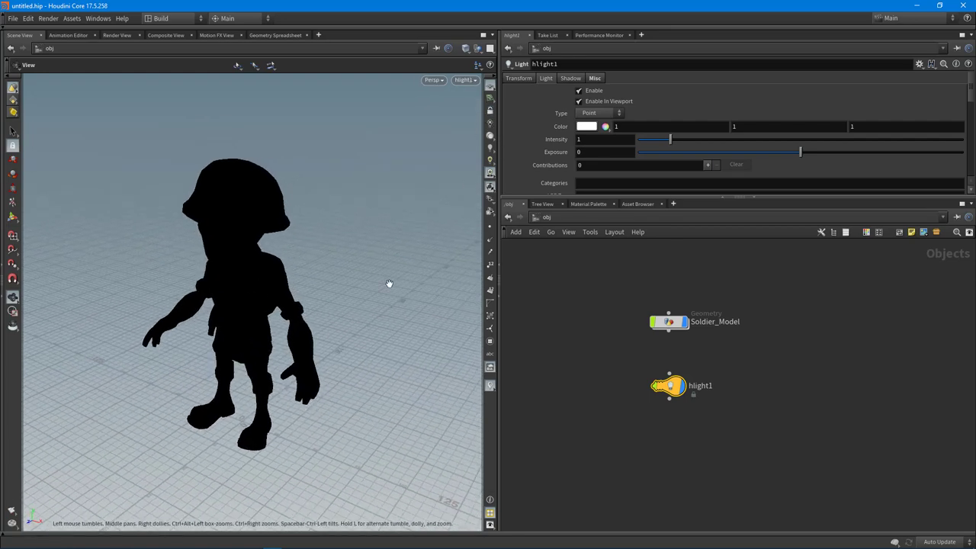
left_click_drag(333, 286, 303, 305)
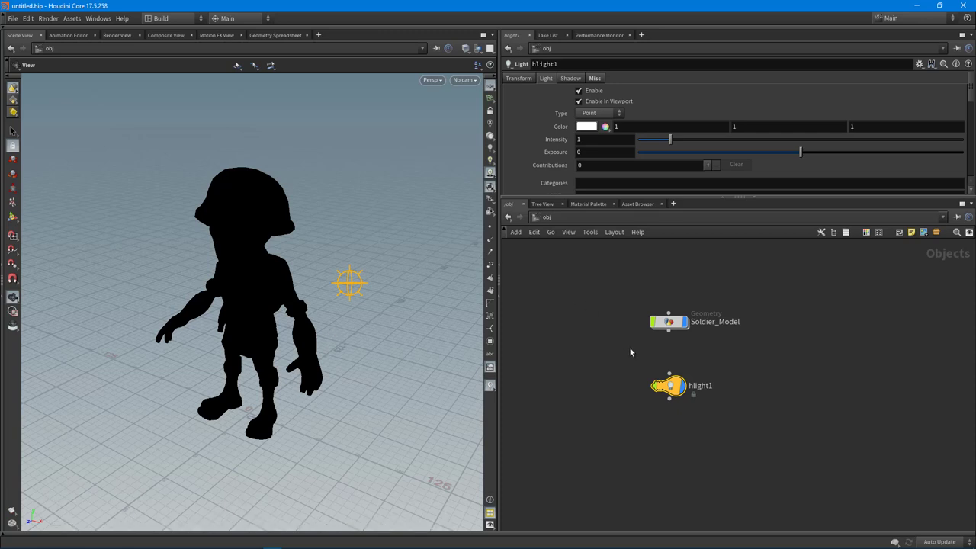
Step: Change hlight1's light type to Distant and check the lighting on the soldier
left_click(607, 116)
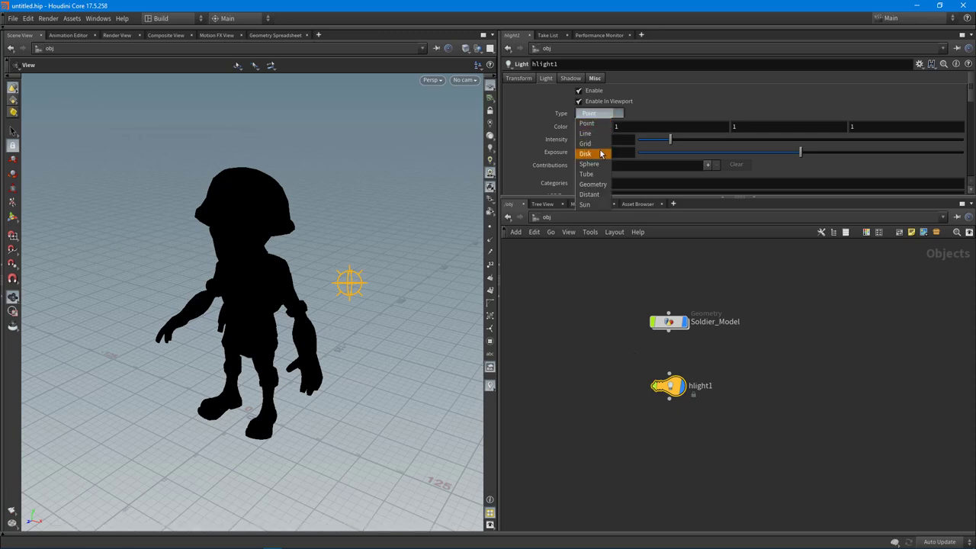
left_click(593, 194)
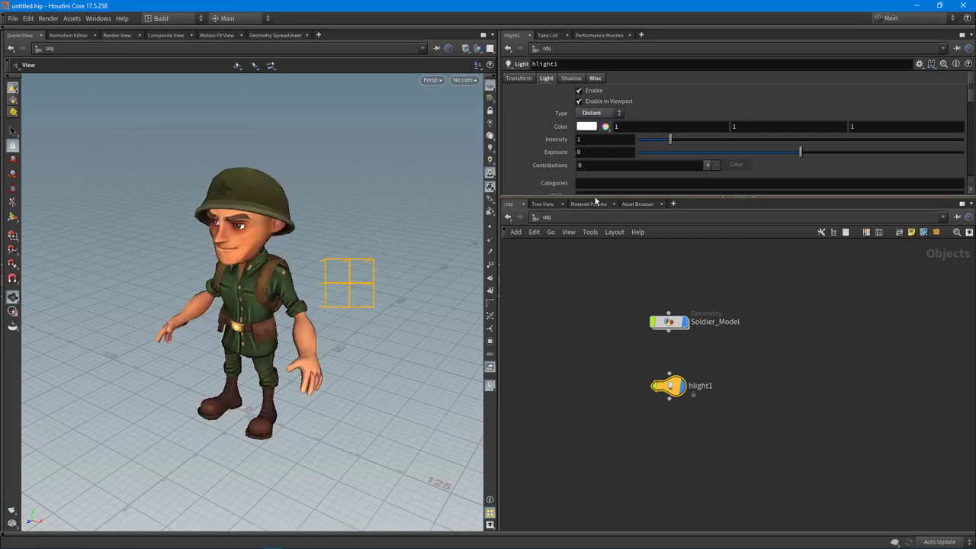
mouse_move(276, 301)
left_mouse_down()
mouse_move(349, 301)
mouse_move(271, 291)
left_mouse_up()
scroll(271, 291, "down", 2)
Step: Duplicate hlight1 and place the copy directly below it in the network
key("ctrl+c")
key("ctrl+v")
left_click_drag(673, 395, 671, 428)
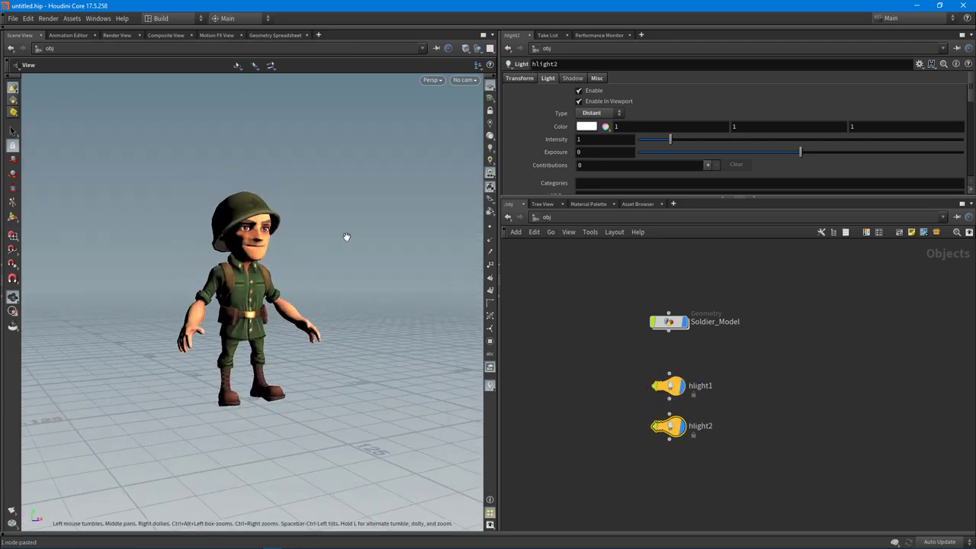
Step: Look through hlight2 with the light locked to the view and try to reposition it by homing on the selection
scroll(346, 236, "down", 2)
left_click(464, 81)
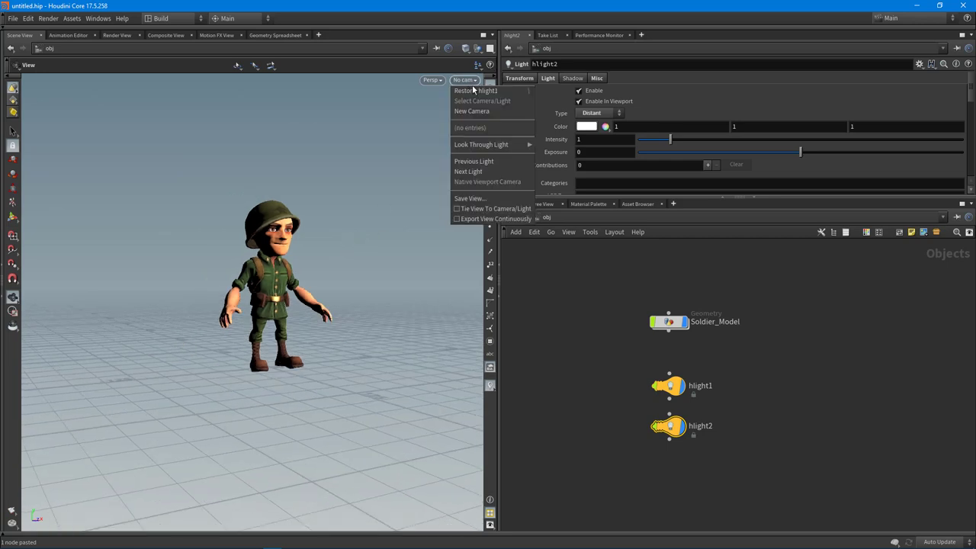
mouse_move(495, 144)
left_click(554, 165)
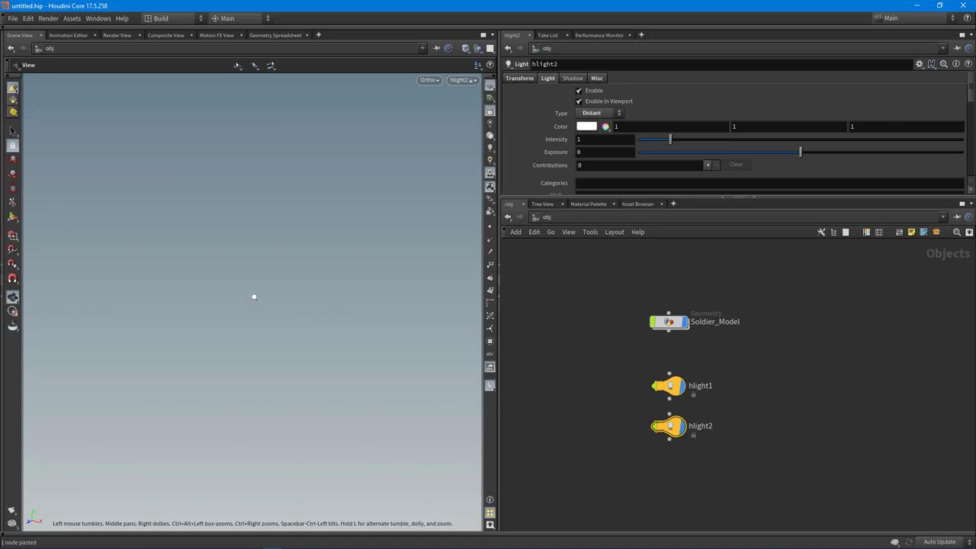
key("space+g")
left_click_drag(246, 299, 306, 271)
scroll(327, 316, "down", 3)
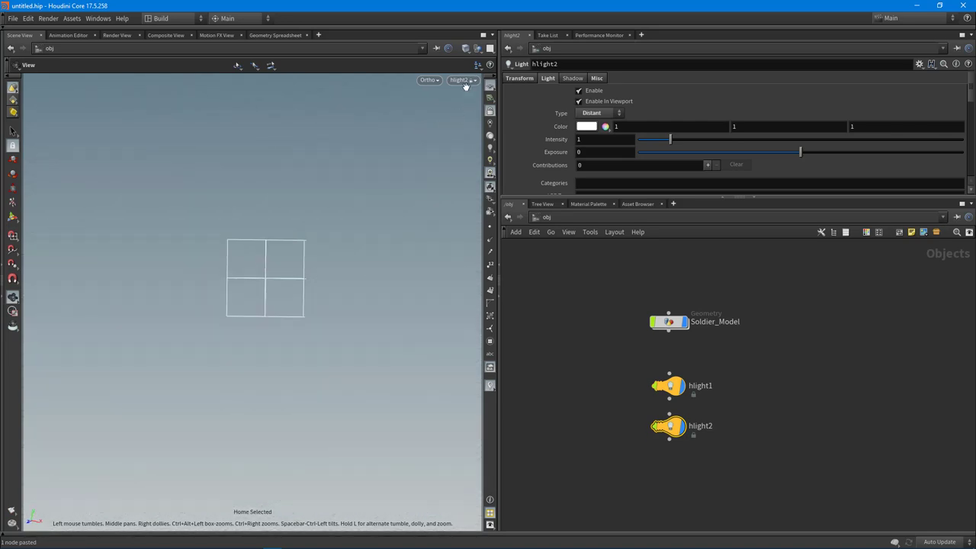
Step: Look through hlight2 again with the light locked to the view and try to bring the soldier into frame
left_click(467, 82)
left_click(307, 260)
middle_click_drag(274, 325, 251, 326)
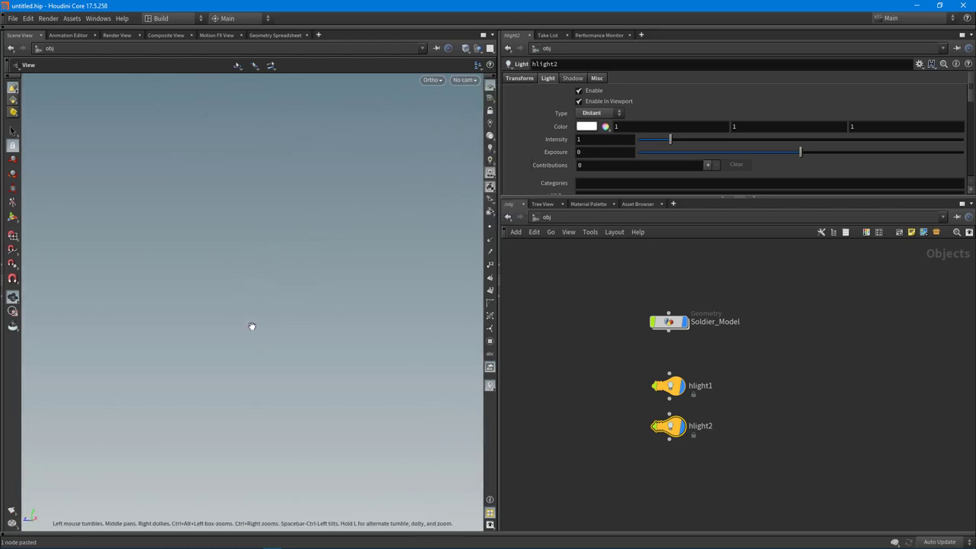
left_click(465, 81)
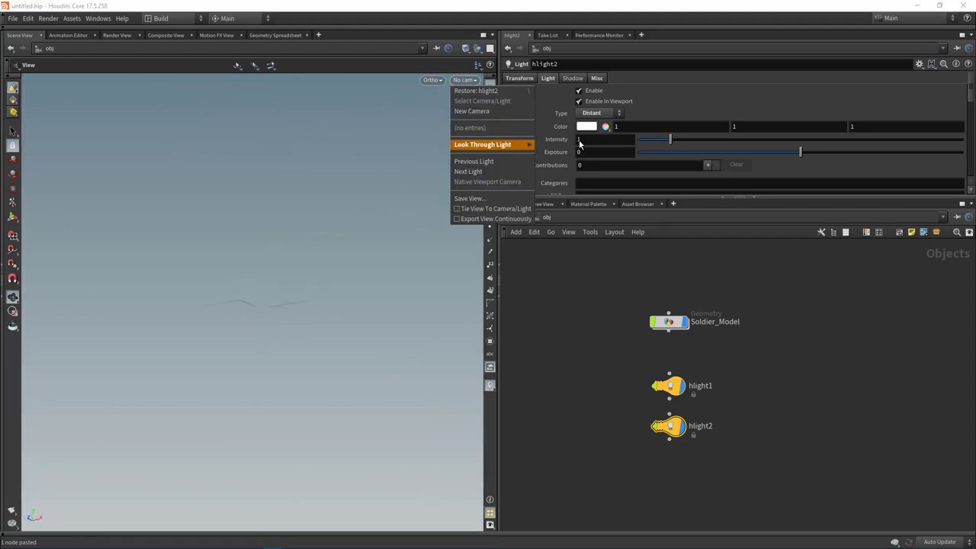
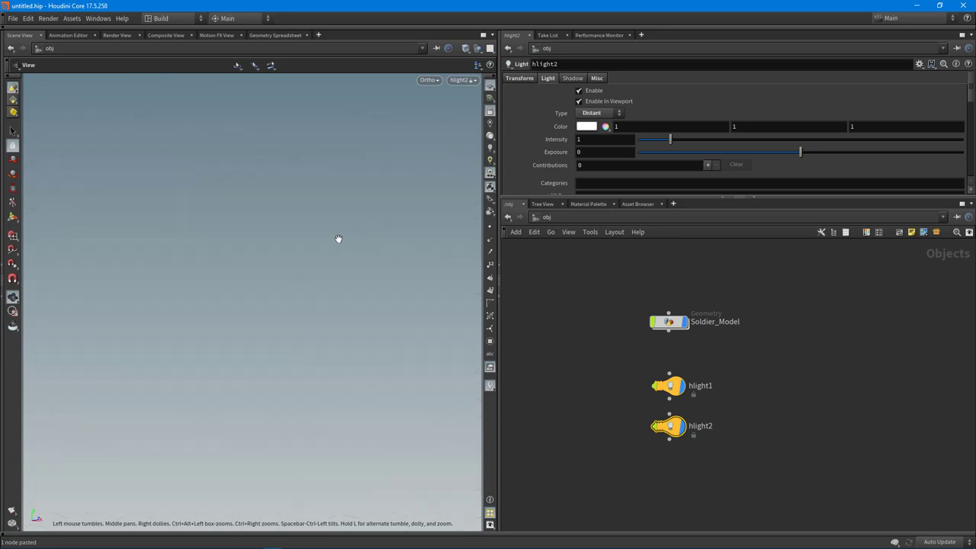
left_click(474, 81)
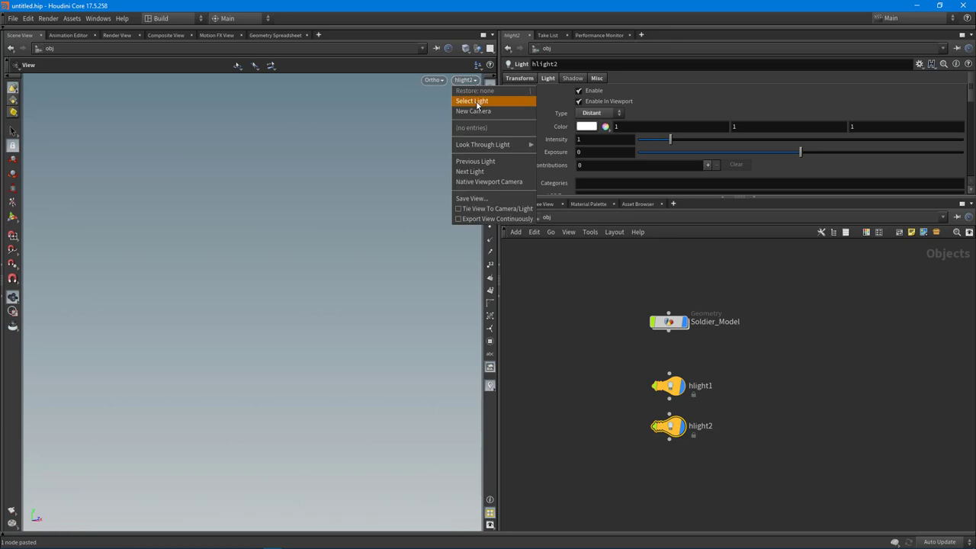
left_click(371, 196)
Step: Switch to the perspective view, home on hlight2, turn on perspective projection and examine where the light sits relative to the soldier
right_click(422, 96)
mouse_move(432, 101)
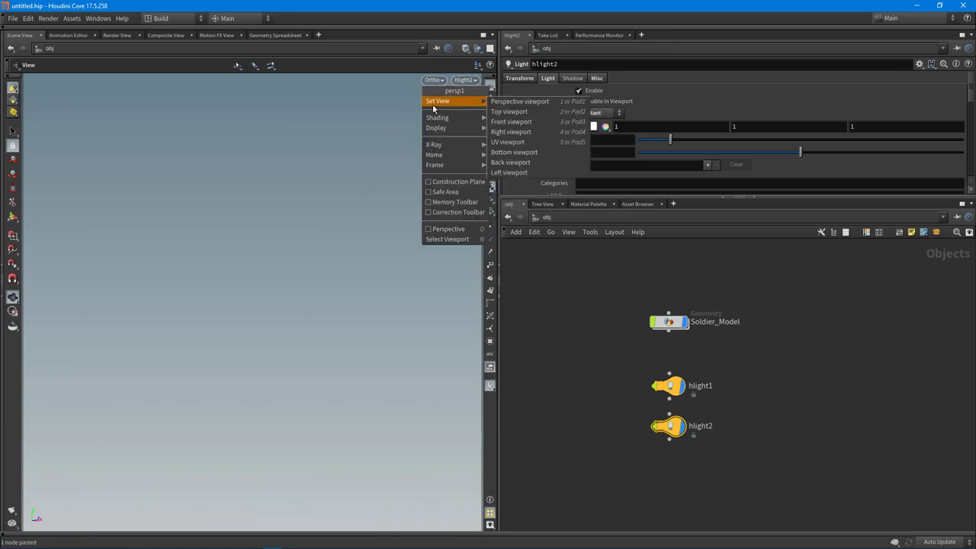
left_click(493, 101)
key("g")
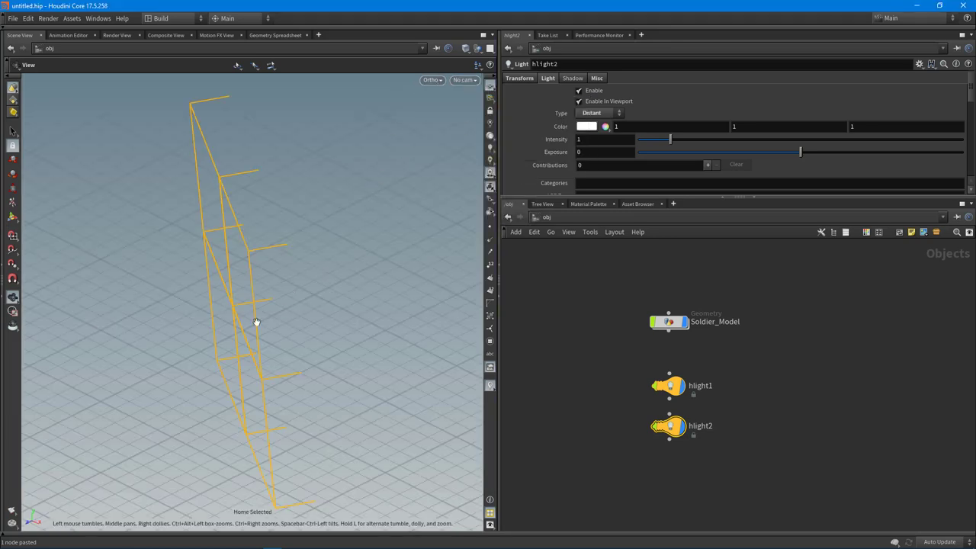
right_click_drag(312, 279, 234, 286)
key("o")
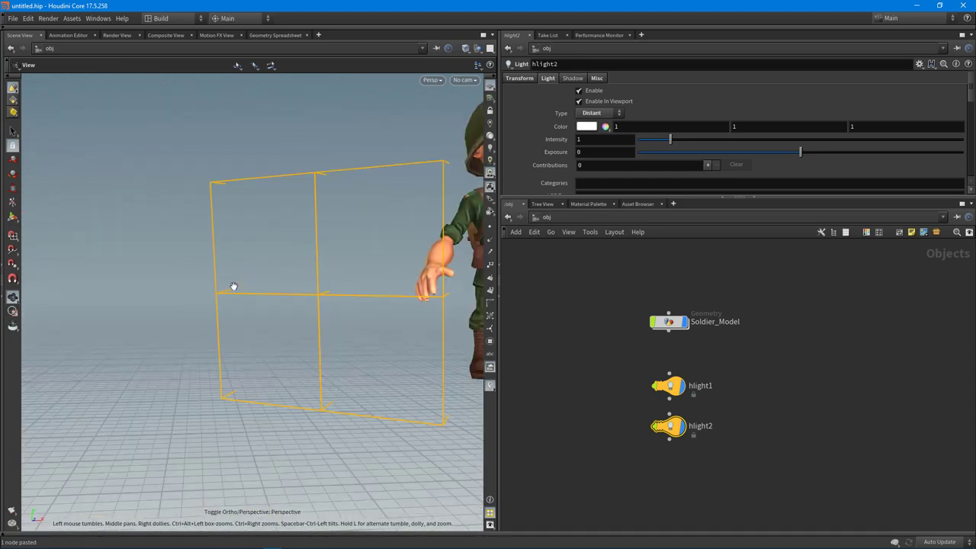
left_click_drag(254, 312, 262, 320)
right_click_drag(262, 321, 216, 255)
left_click_drag(216, 255, 270, 310)
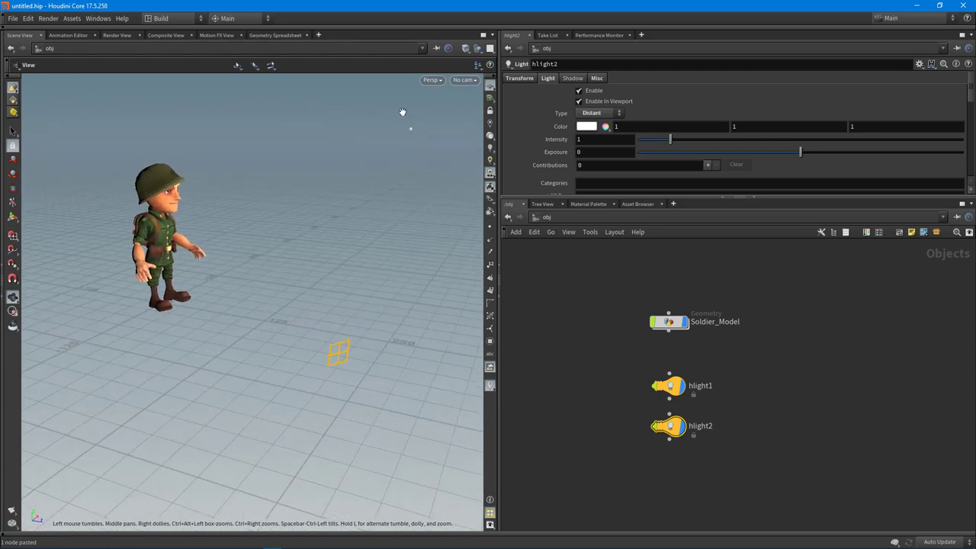
Step: Look through hlight2 with the light locked and headlight shading on, aim it at the soldier's side, then release the lock and leave its view
left_click(470, 82)
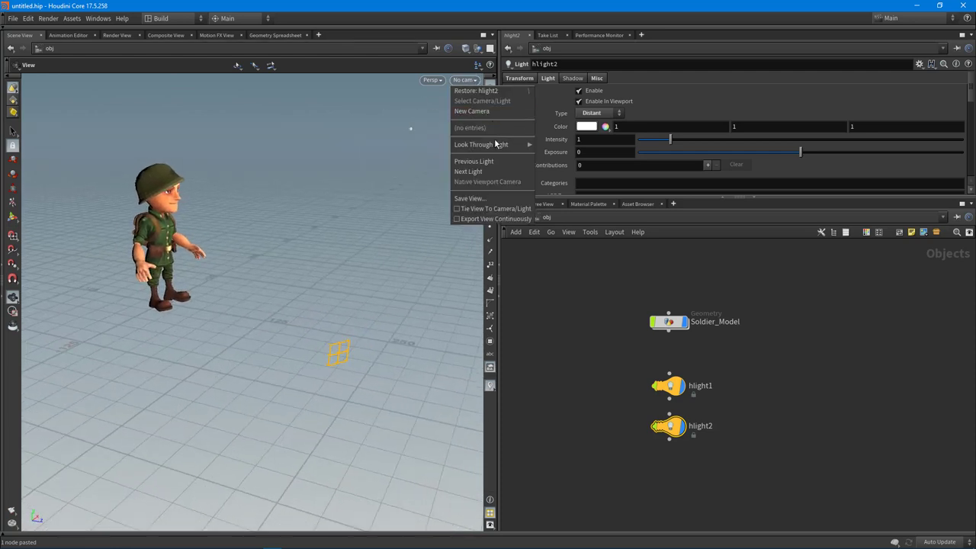
mouse_move(507, 145)
left_click(555, 166)
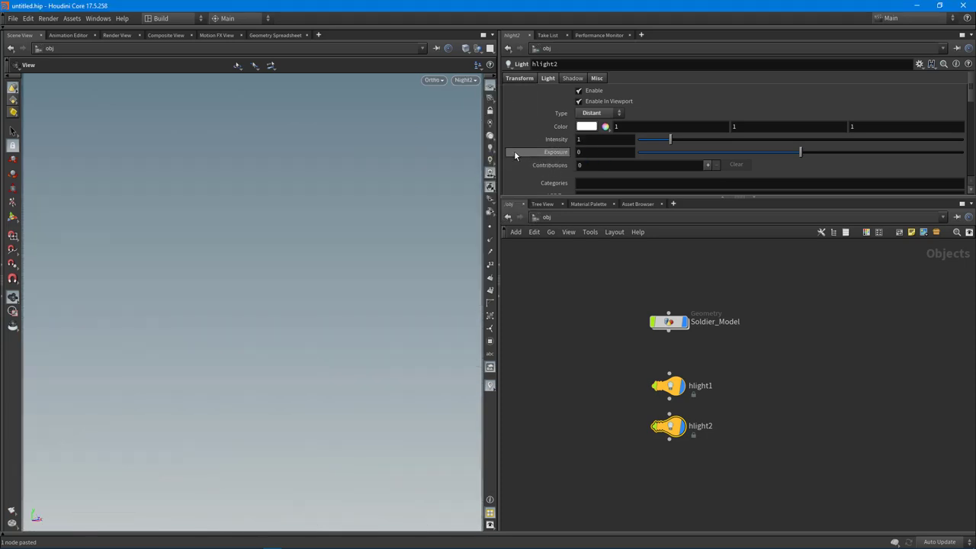
left_click(490, 111)
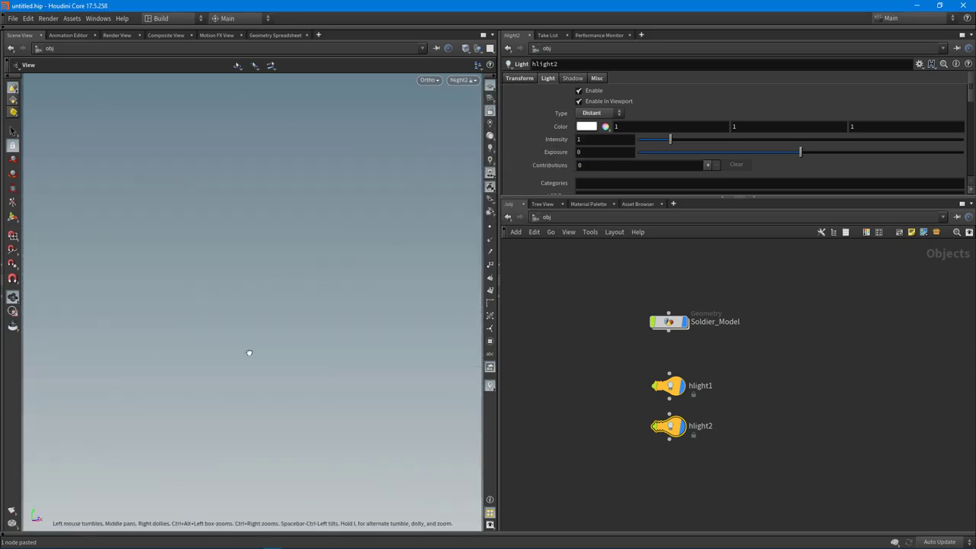
left_click_drag(60, 294, 452, 145)
left_click(490, 136)
left_click_drag(304, 340, 293, 294)
left_click_drag(289, 351, 218, 360)
middle_click_drag(229, 343, 223, 348)
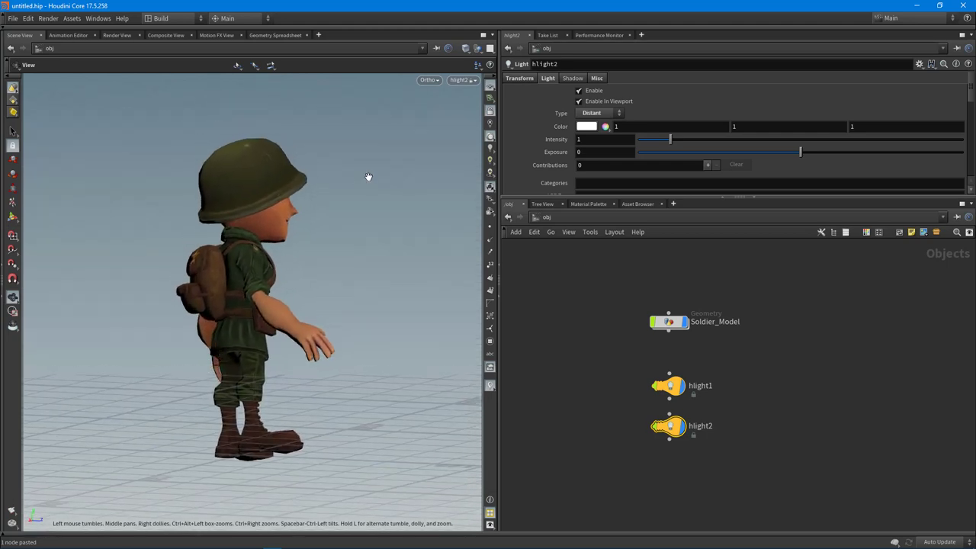
left_click_drag(326, 309, 271, 308)
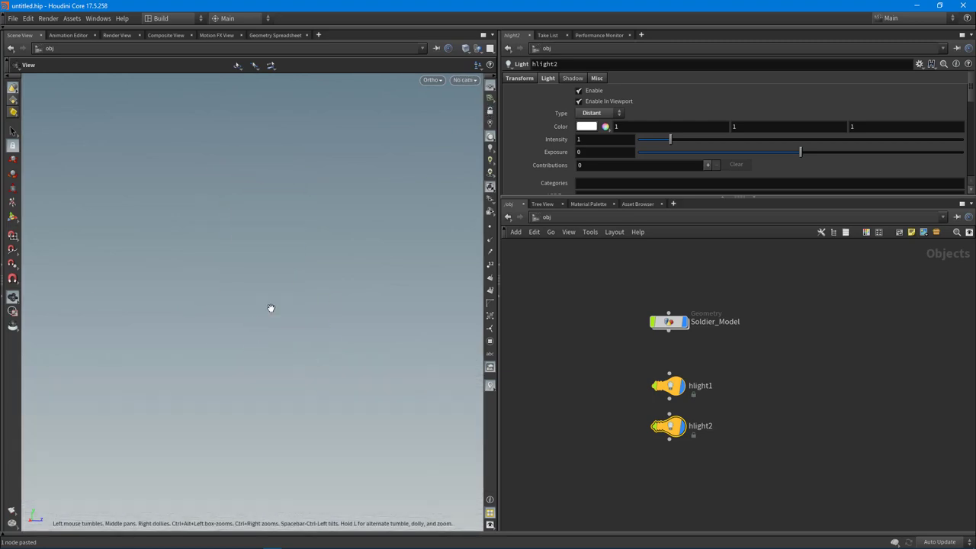
Step: Home on hlight2 in perspective projection and examine the light's new placement and the soldier from several angles
key("g")
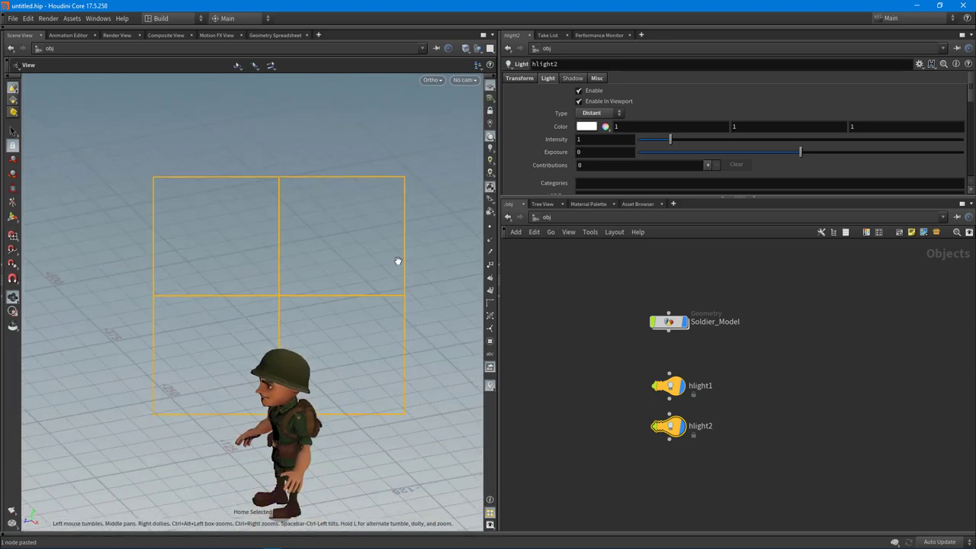
key("o")
right_click_drag(366, 366, 285, 401)
left_click_drag(286, 401, 187, 319)
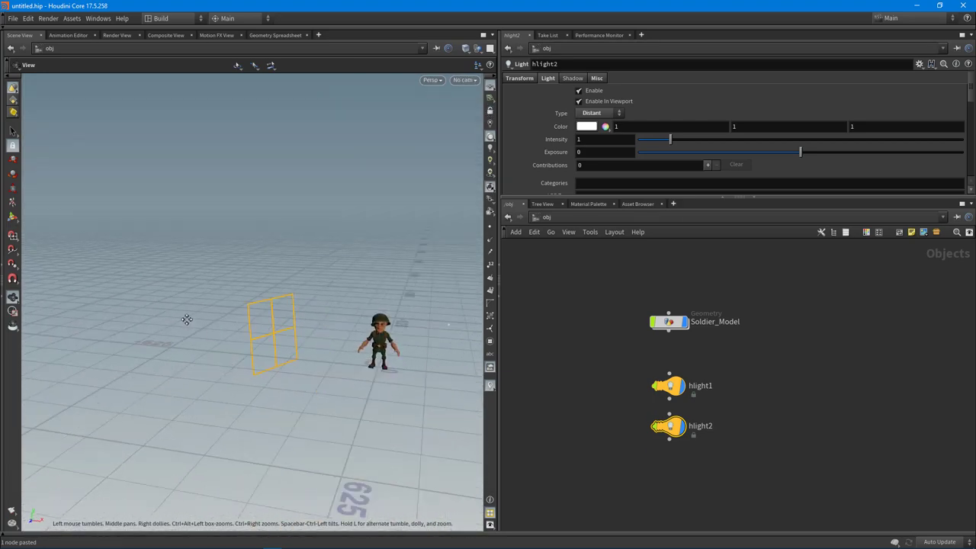
middle_click_drag(186, 320, 114, 282)
right_click_drag(114, 282, 355, 307)
left_click_drag(355, 307, 266, 301)
right_click_drag(267, 301, 401, 290)
middle_click_drag(401, 290, 414, 275)
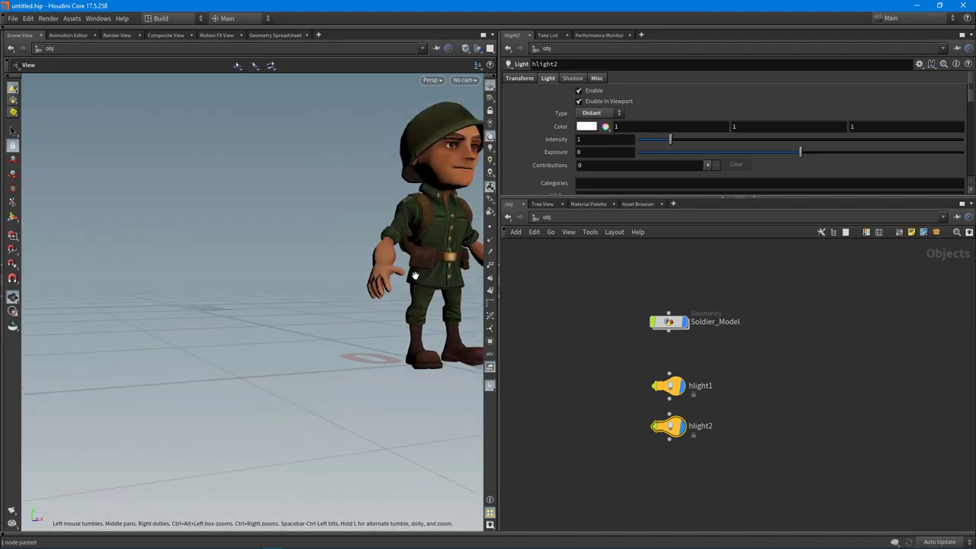
left_click_drag(414, 275, 473, 320)
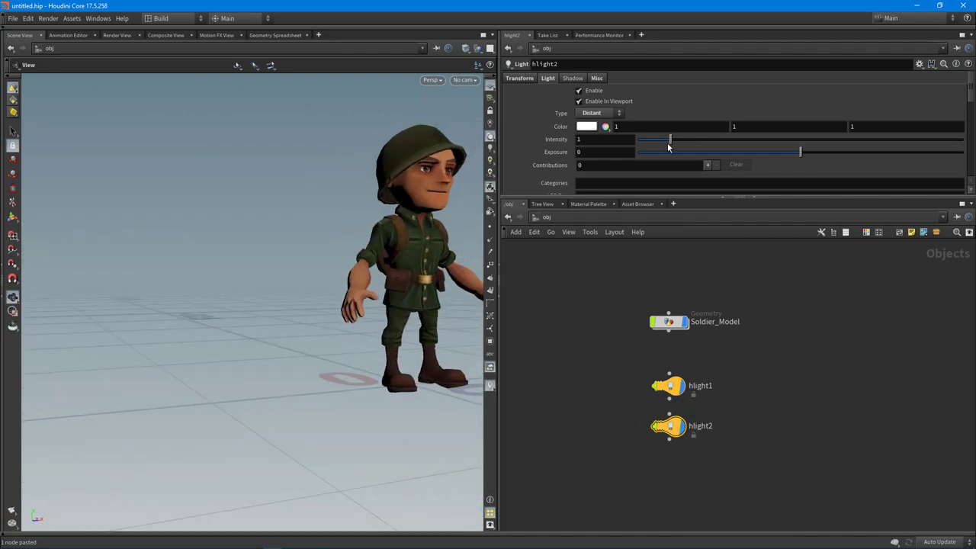
Step: Switch the viewport to normal lighting and set hlight2's intensity to 1.5
left_click_drag(735, 146, 733, 146)
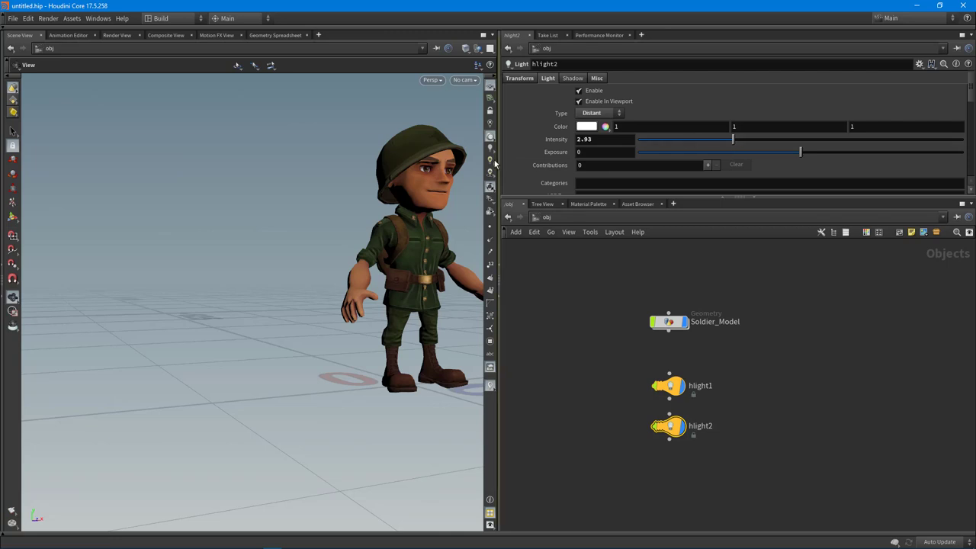
left_click(491, 150)
middle_click_drag(407, 241, 366, 258)
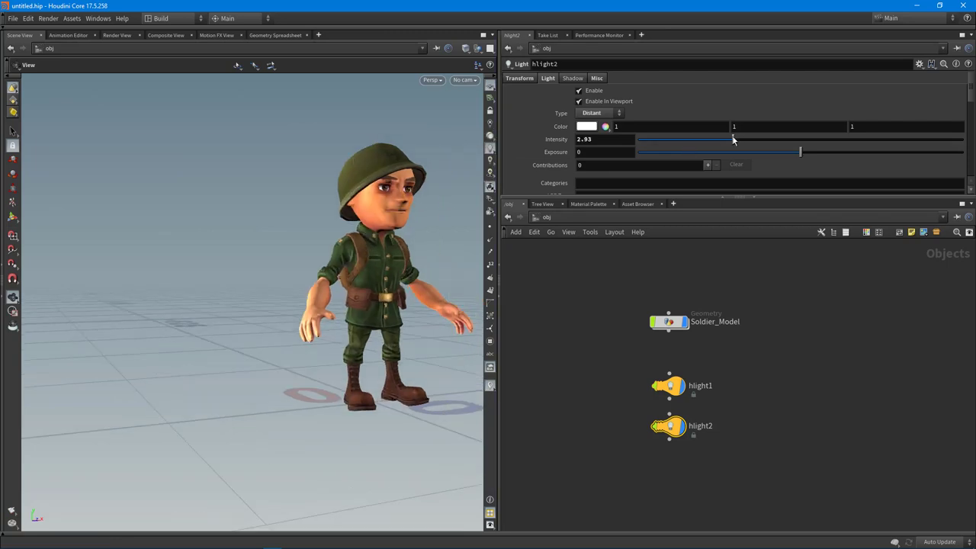
left_click_drag(733, 140, 687, 149)
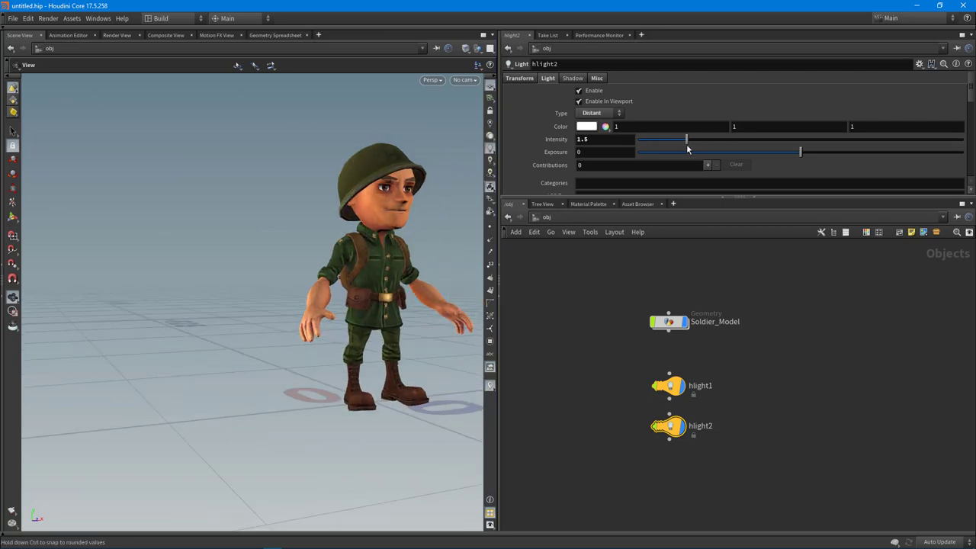
Step: Set hlight2's color to a light blue of 0.261786, 0.381216, 0.813 and check the lighting around the soldier
left_click(586, 127)
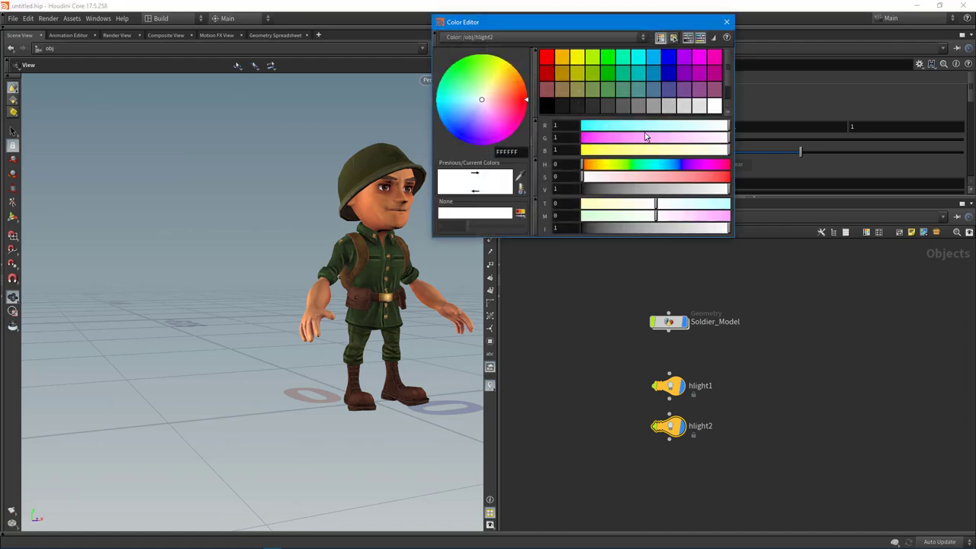
left_click(652, 89)
left_click(727, 22)
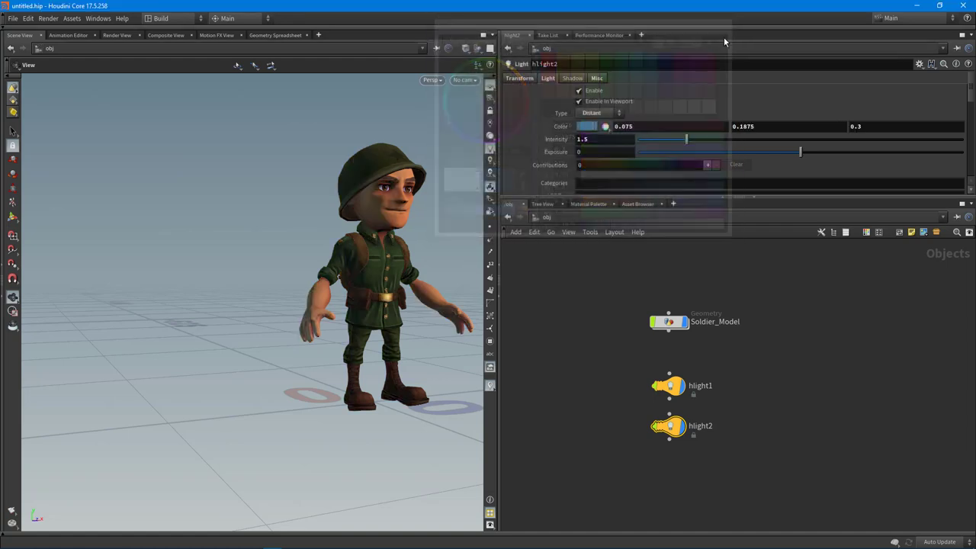
left_click(587, 126)
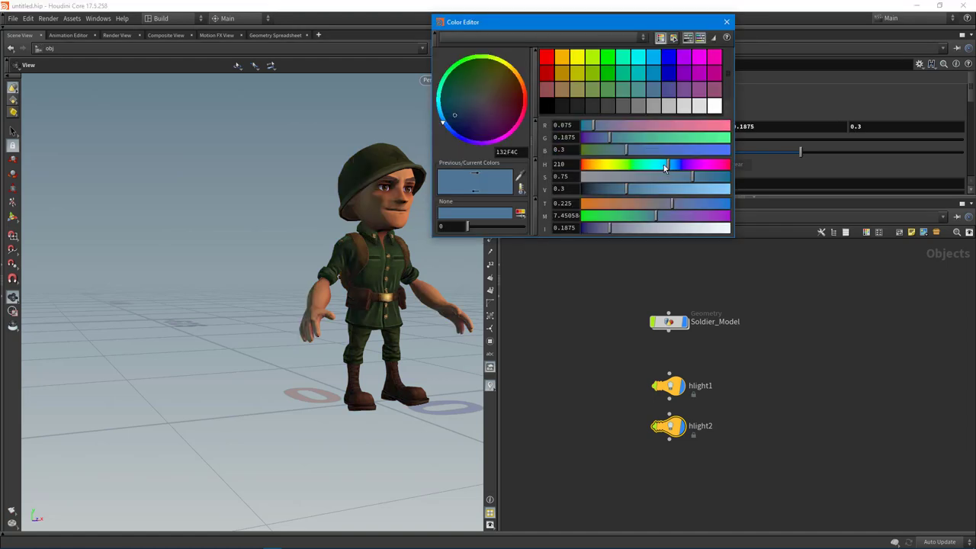
left_click_drag(657, 166, 681, 177)
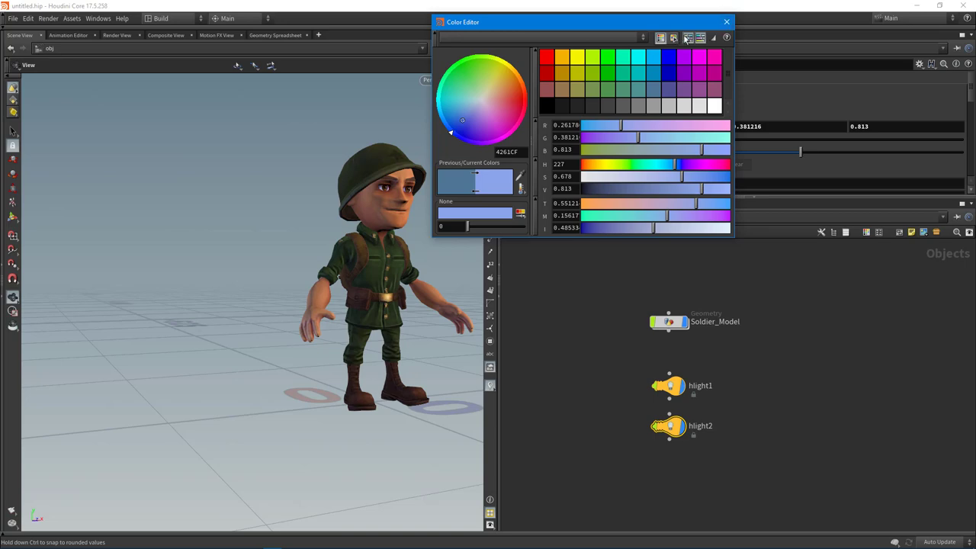
left_click(724, 25)
scroll(298, 294, "down", 4)
left_click_drag(343, 296, 294, 303)
scroll(294, 303, "up", 5)
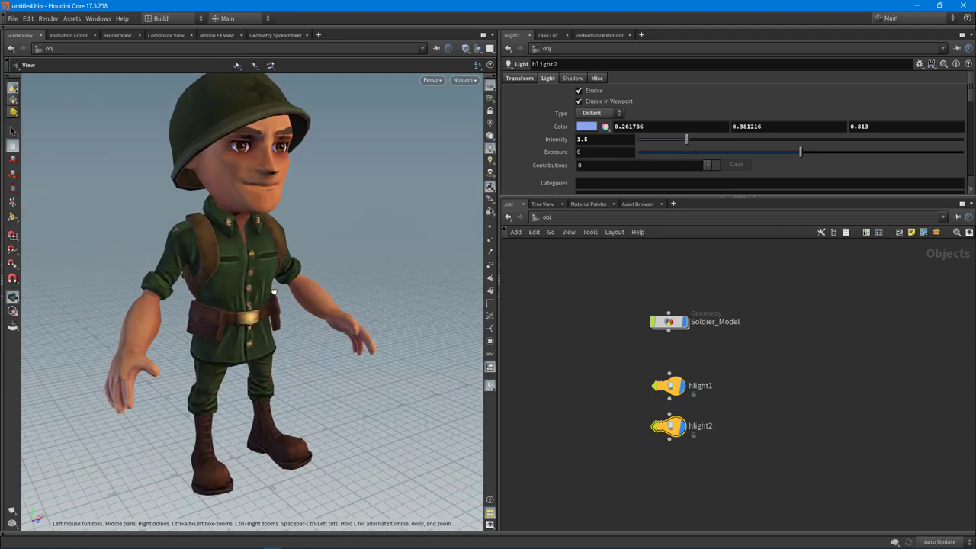
mouse_move(221, 305)
left_mouse_down()
mouse_move(307, 292)
mouse_move(228, 299)
mouse_move(357, 298)
mouse_move(217, 321)
mouse_move(239, 311)
left_mouse_up()
scroll(294, 294, "down", 4)
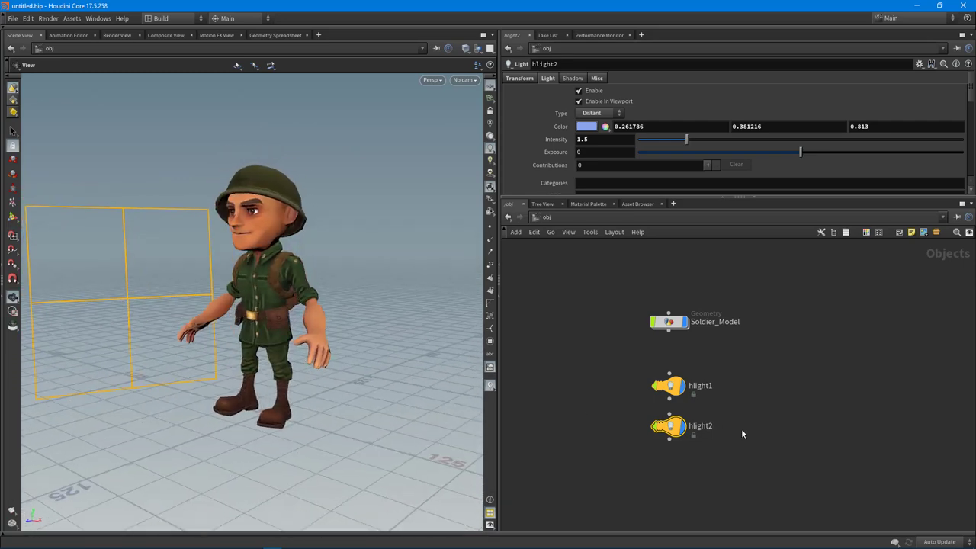
Step: Enter the Soldier_Model geometry network
middle_click_drag(702, 351, 690, 354)
middle_click_drag(819, 307, 911, 266)
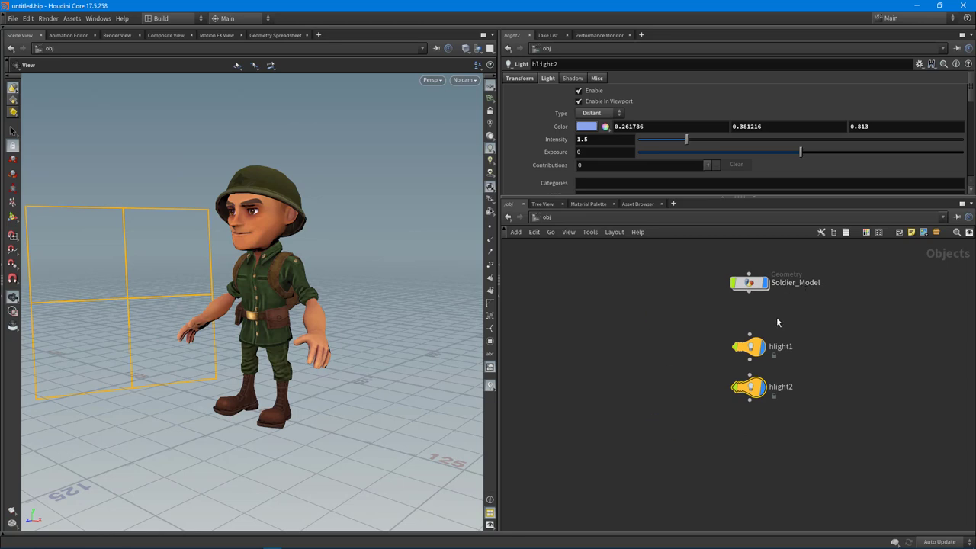
middle_click_drag(778, 321, 758, 370)
left_click(731, 334)
key("i")
middle_click_drag(743, 460, 795, 455)
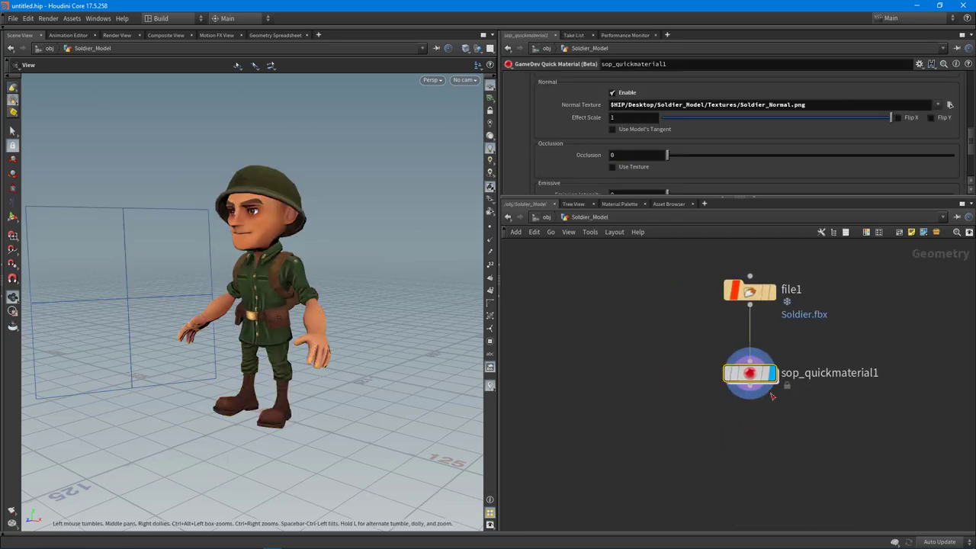
Step: Move the sop_quickmaterial1 node off to the right of file1 to free the space below it
mouse_move(752, 378)
left_mouse_down()
mouse_move(863, 370)
mouse_move(863, 346)
left_mouse_up()
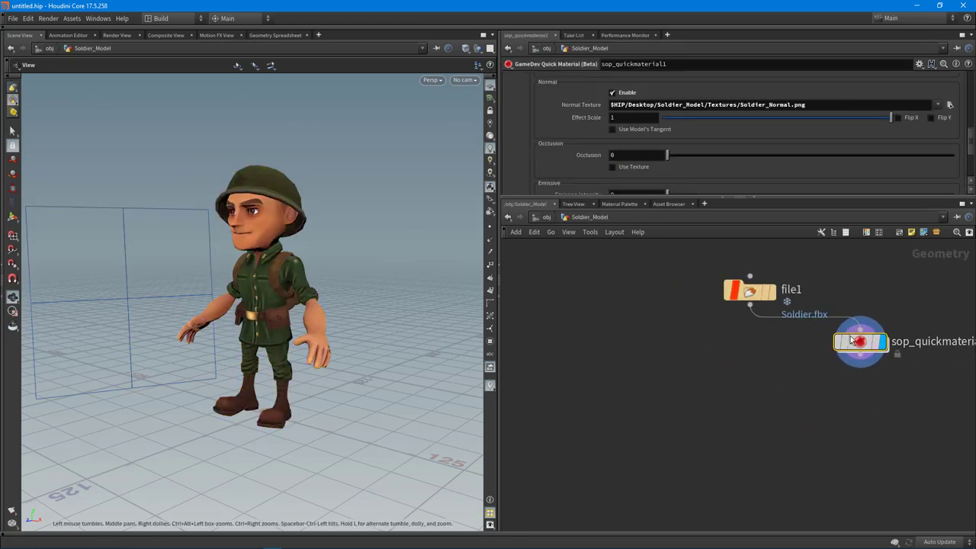
middle_click_drag(871, 406, 805, 424)
left_click_drag(747, 412, 855, 344)
left_click_drag(792, 371, 682, 394)
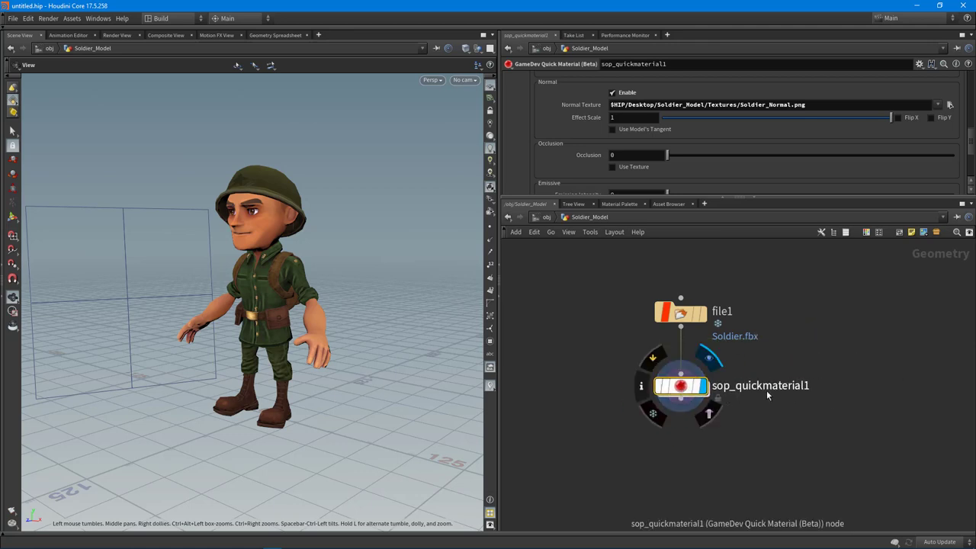
middle_click_drag(657, 451, 704, 407)
left_click_drag(728, 343, 825, 335)
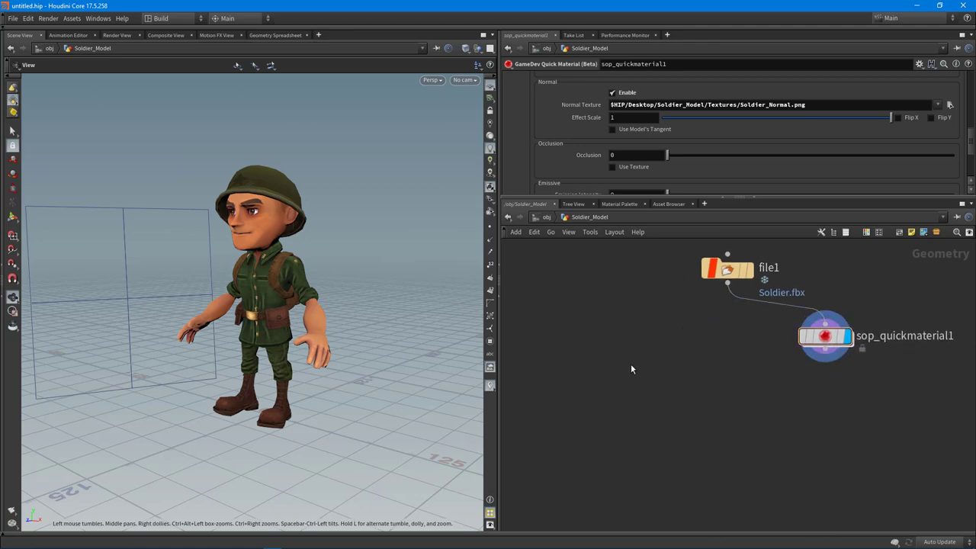
Step: Add a Material Network node and place it to the left of file1
key("Tab")
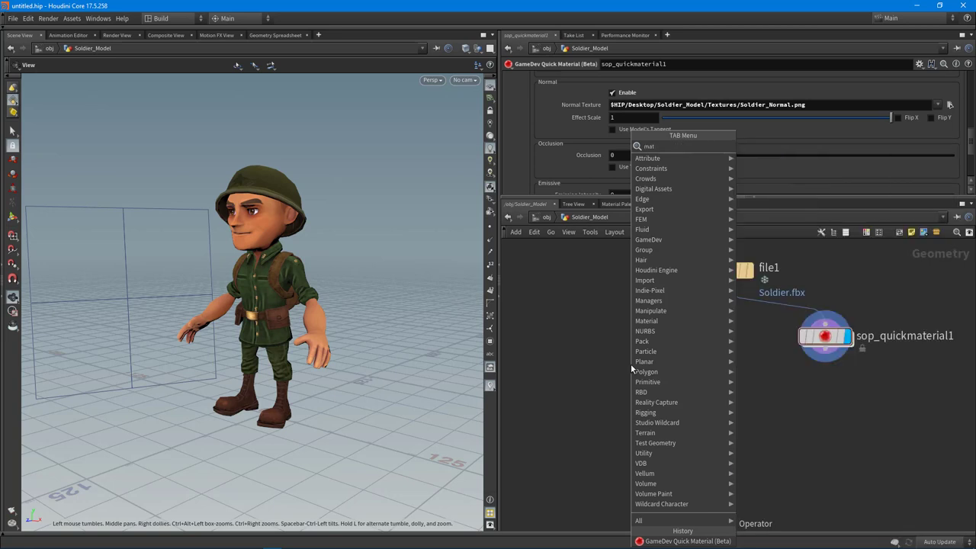
type("matnet")
key("Return")
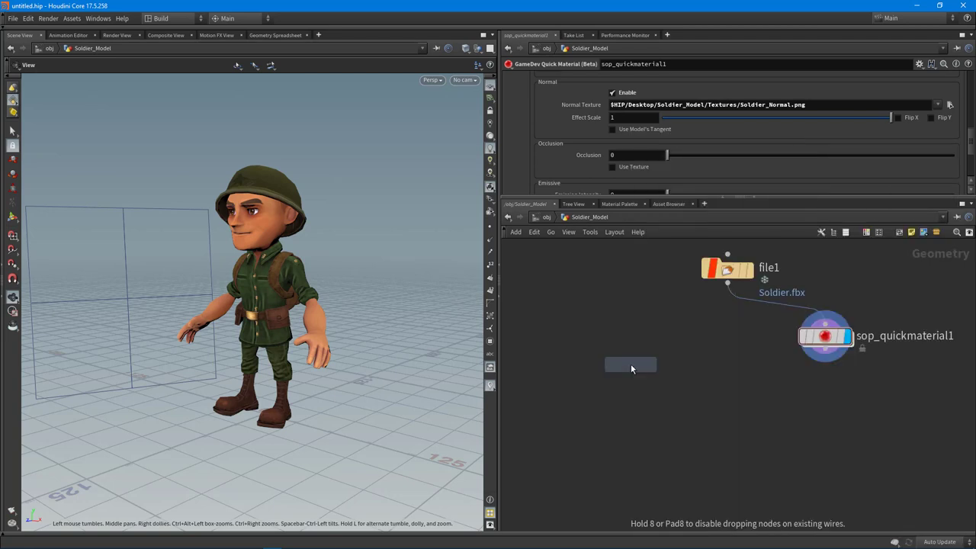
left_click(630, 364)
left_click_drag(637, 365, 619, 338)
middle_click_drag(673, 327, 764, 356)
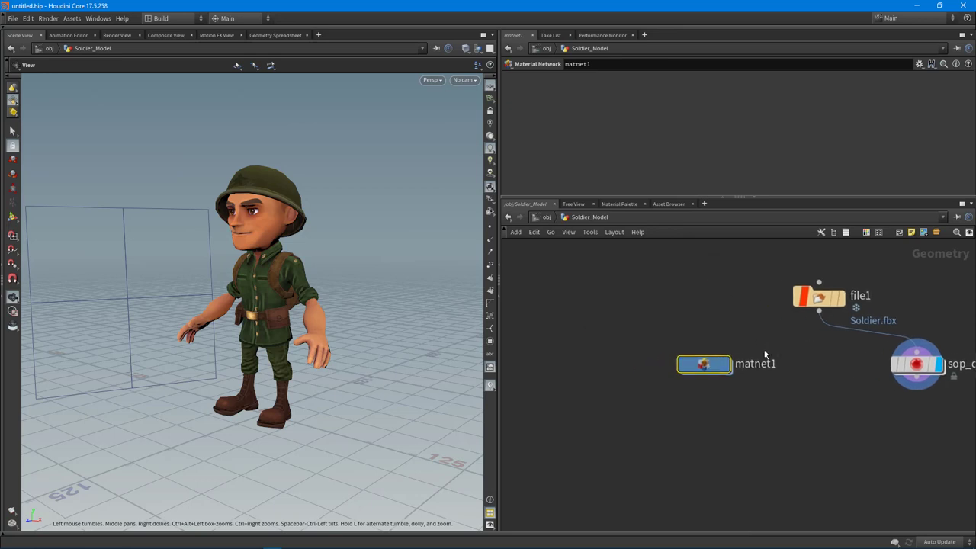
left_click_drag(703, 365, 645, 366)
Step: Add a Material node below file1, level with the matnet1 node
middle_click_drag(754, 374, 664, 370)
left_click_drag(800, 364, 855, 354)
key("Tab")
type("mate")
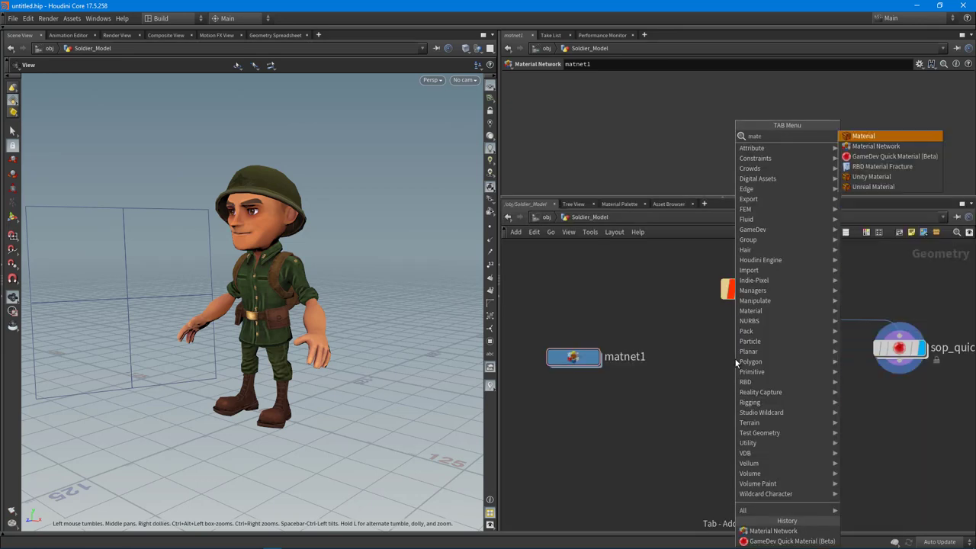
key("Return")
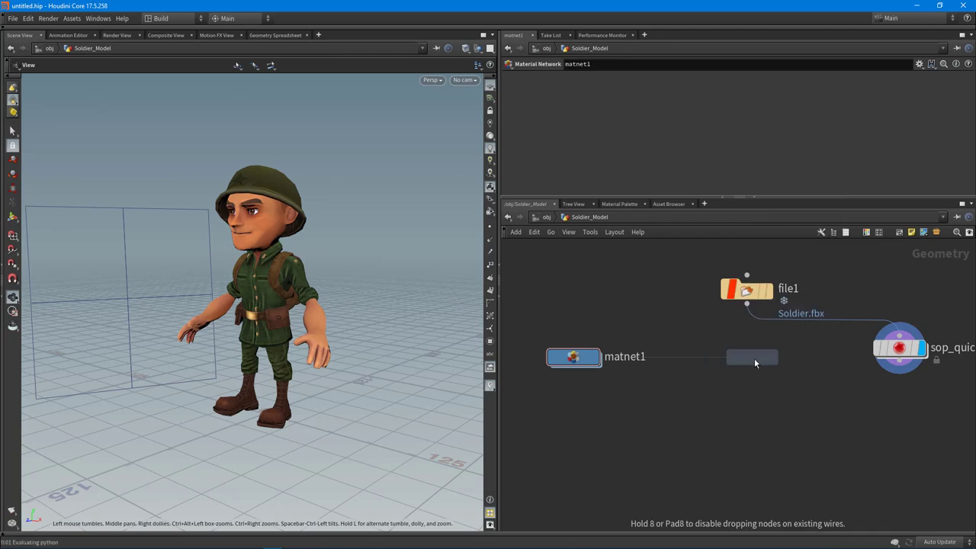
left_click(754, 358)
left_click_drag(764, 361, 756, 361)
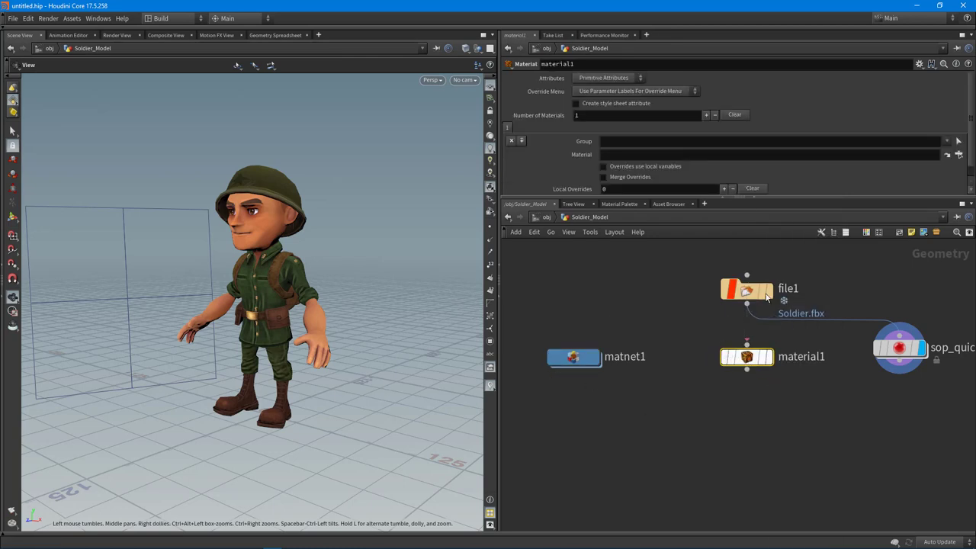
Step: Connect file1's output to the material1 node, display material1, and view the soldier from the other side
left_click_drag(746, 304, 746, 345)
left_click(770, 358)
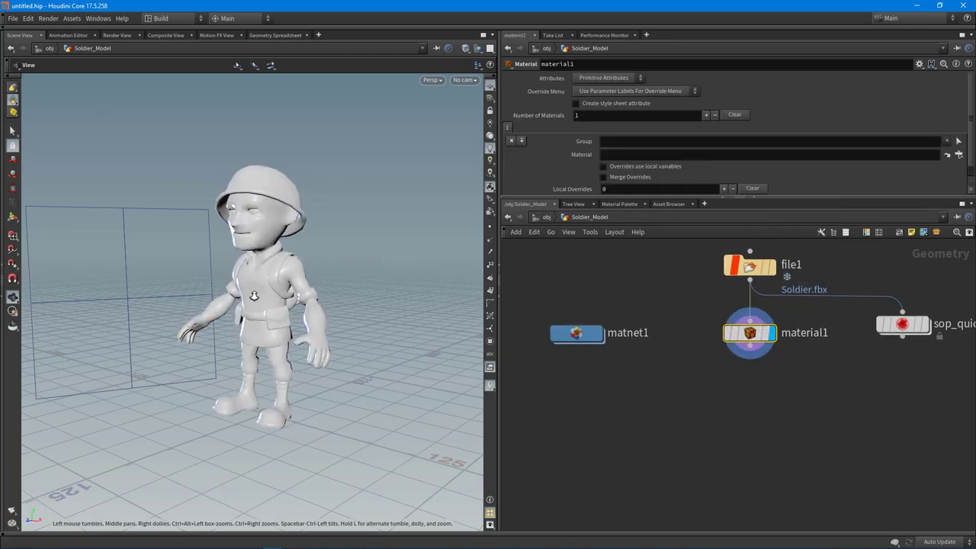
left_click_drag(129, 305, 381, 307)
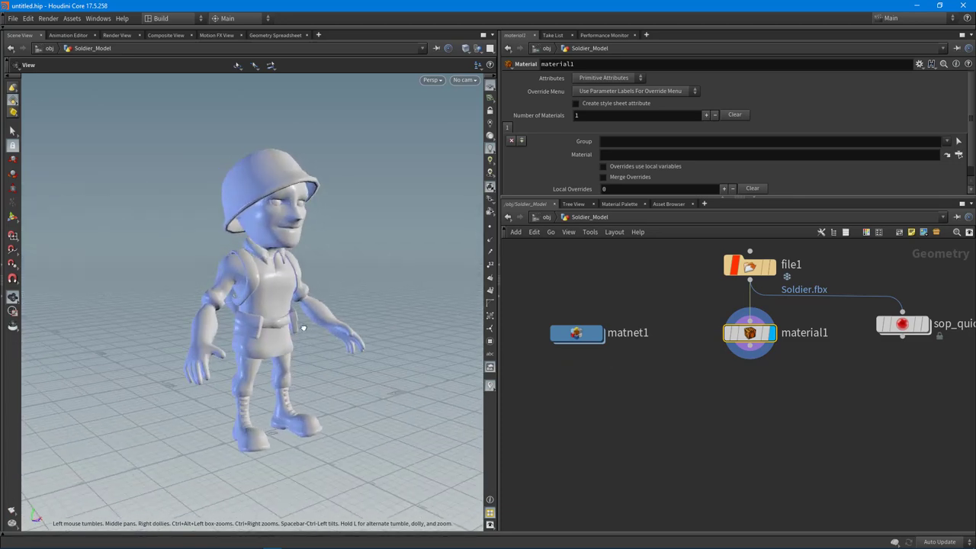
Step: Enter the matnet1 network and add a Principled Shader node
double_click(573, 337)
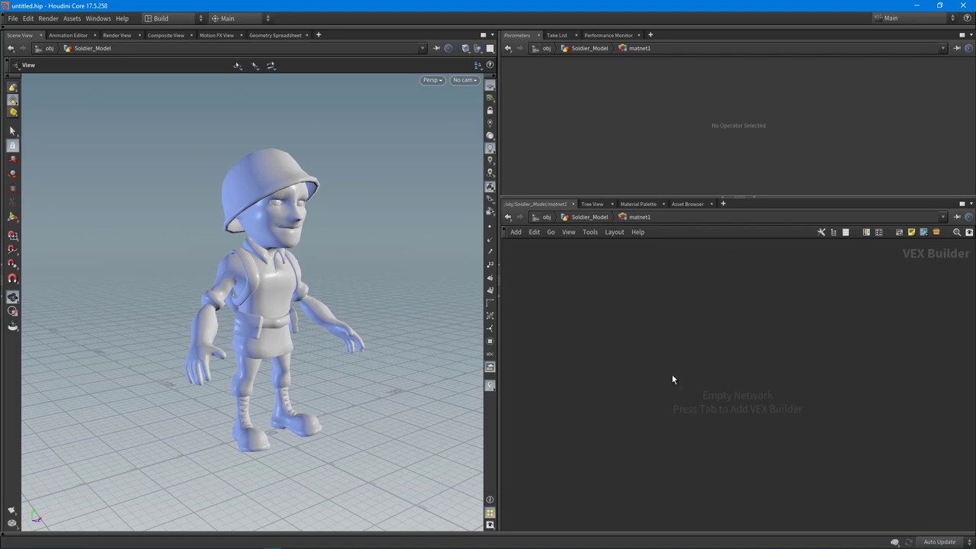
key("Tab")
type("prin")
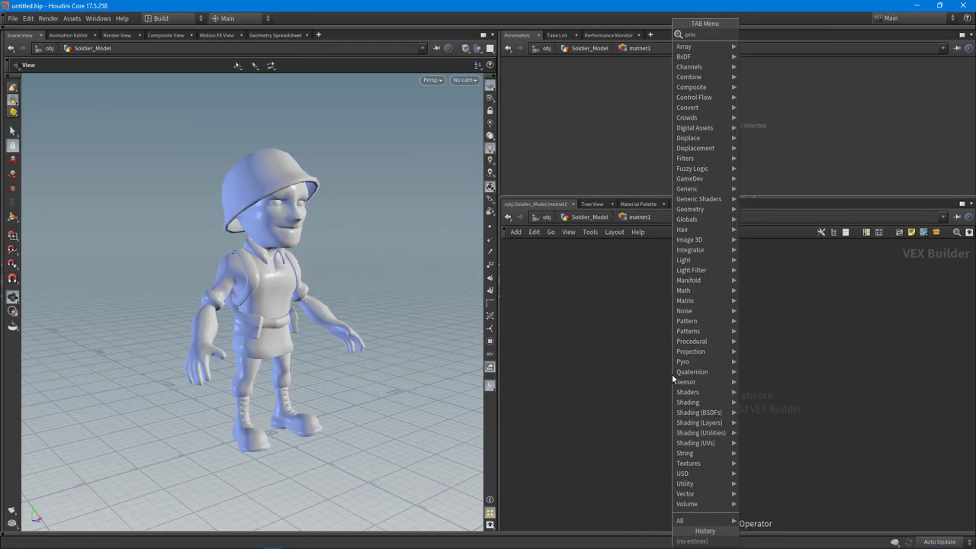
key("Escape")
key("Tab")
type("prin")
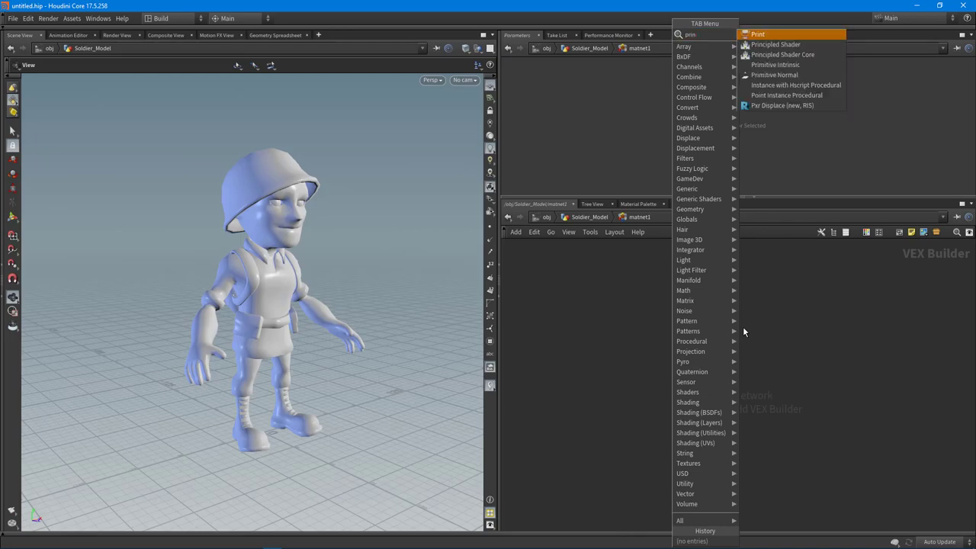
key("Down")
key("Return")
left_click(651, 443)
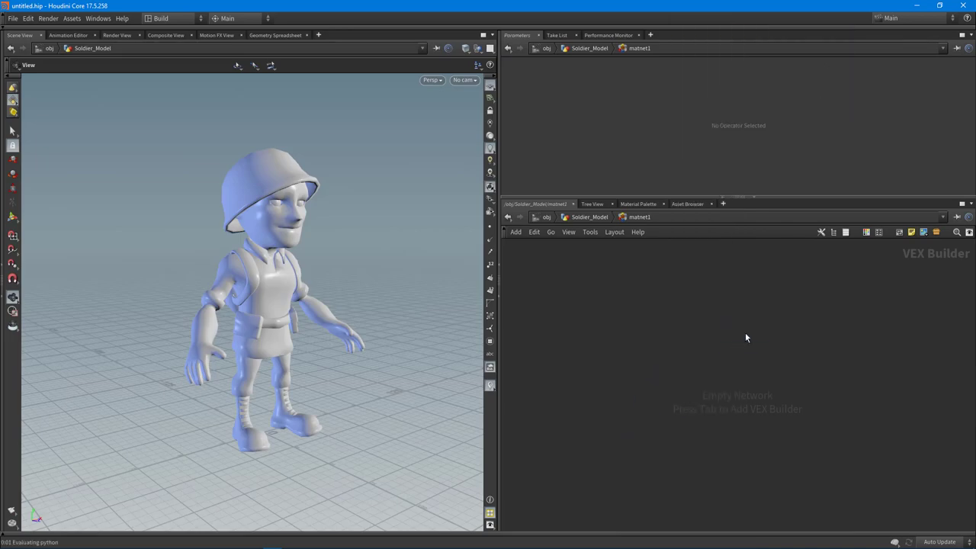
Step: Turn on Use Texture for principledshader1's Base Color and look through its other texture options
left_click_drag(785, 196, 785, 341)
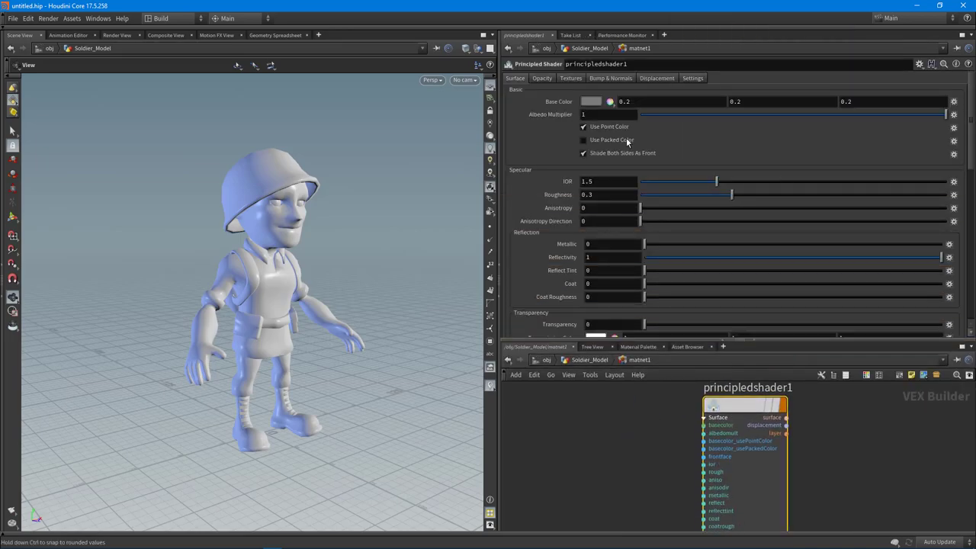
scroll(648, 137, "down", 1)
scroll(669, 134, "up", 1)
left_click(569, 79)
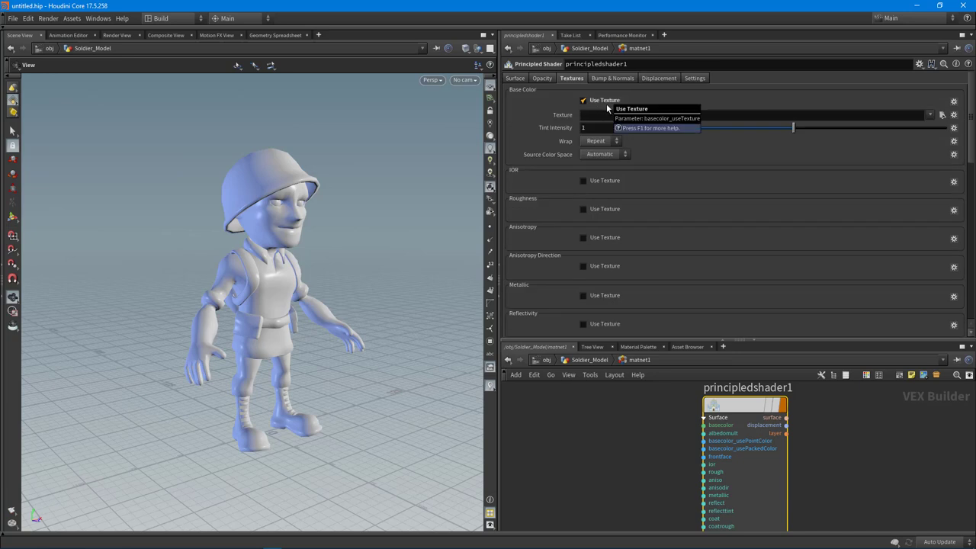
scroll(668, 276, "down", 5)
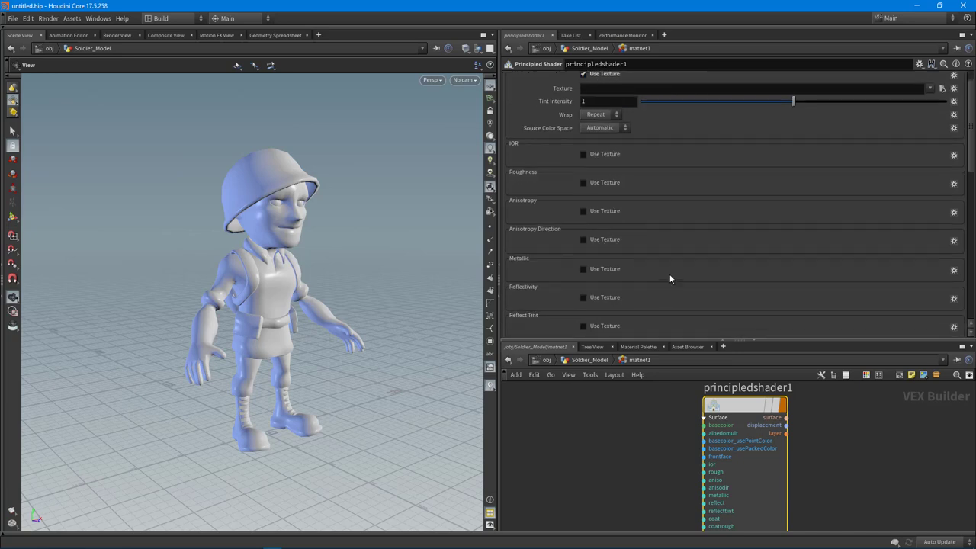
scroll(657, 228, "up", 5)
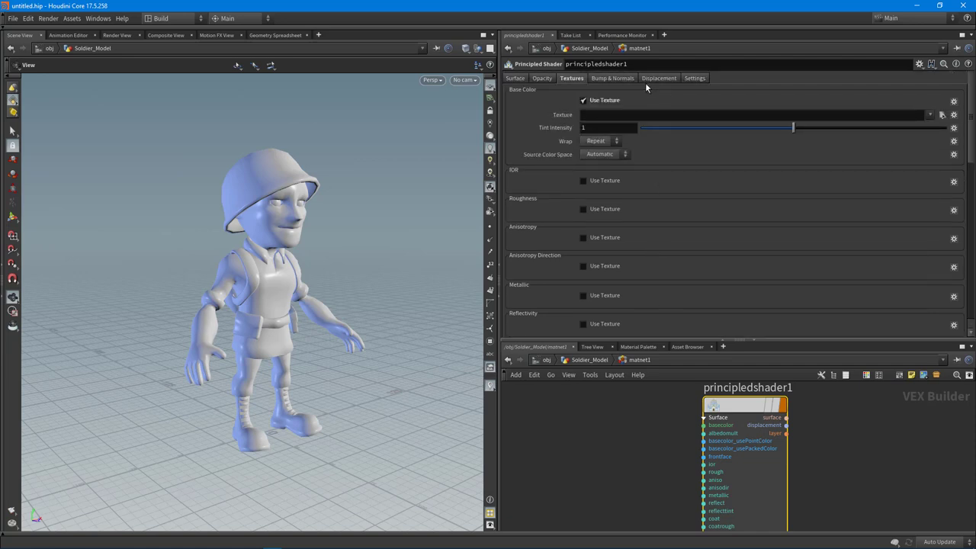
Step: Enable the base normal map in principledshader1's Bump & Normals settings
left_click(614, 78)
left_click(581, 117)
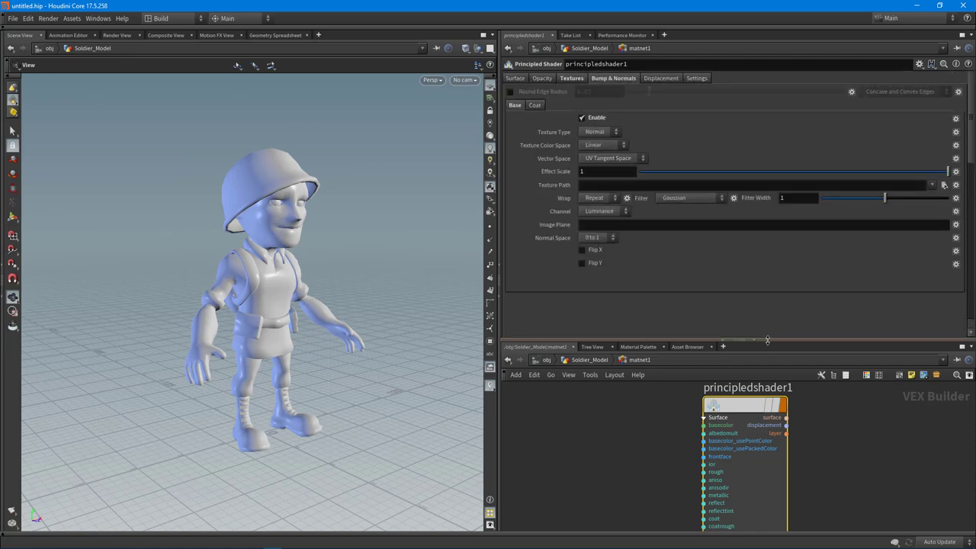
left_click_drag(766, 340, 768, 190)
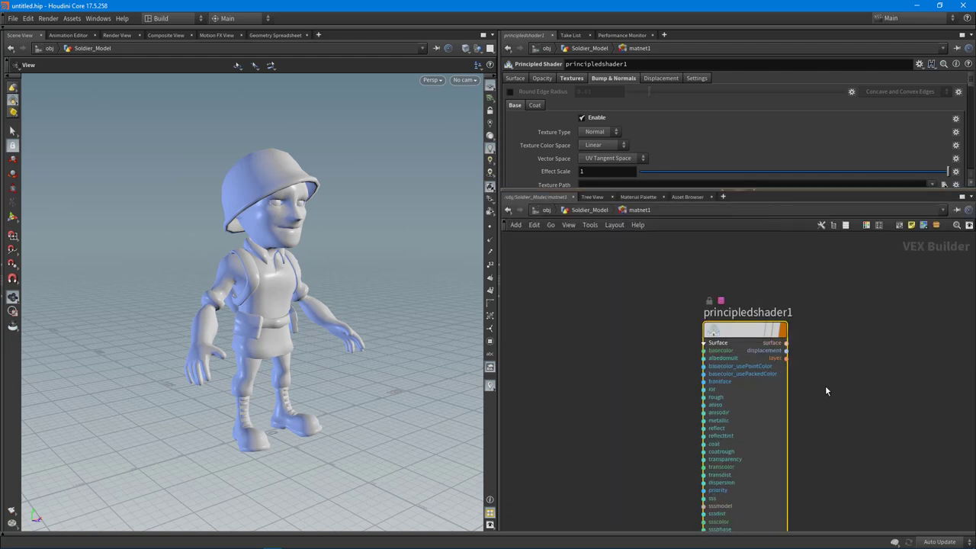
Step: Load Soldier_Diffuse.png from the Soldier_Model Textures folder as principledshader1's base color texture
left_click(572, 79)
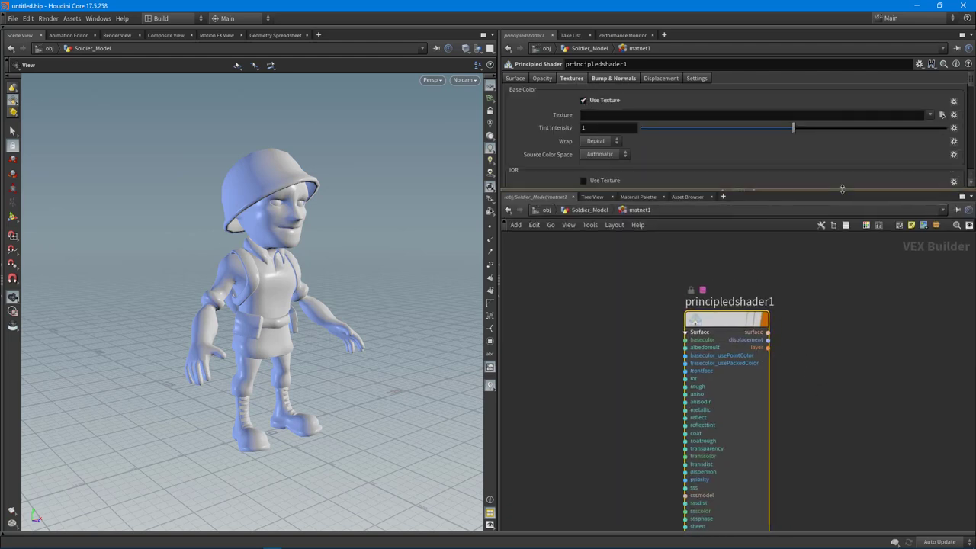
left_click_drag(828, 190, 828, 323)
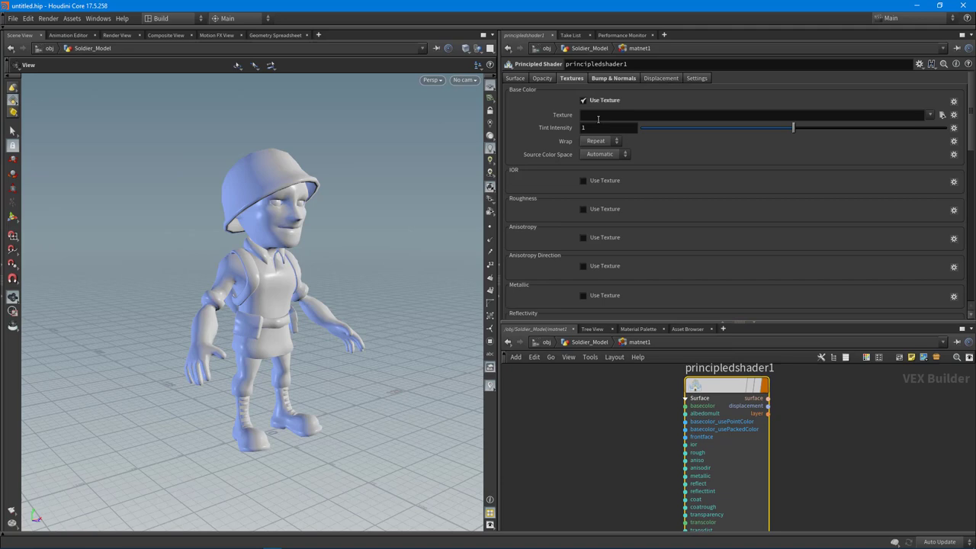
left_click(941, 115)
left_click(286, 94)
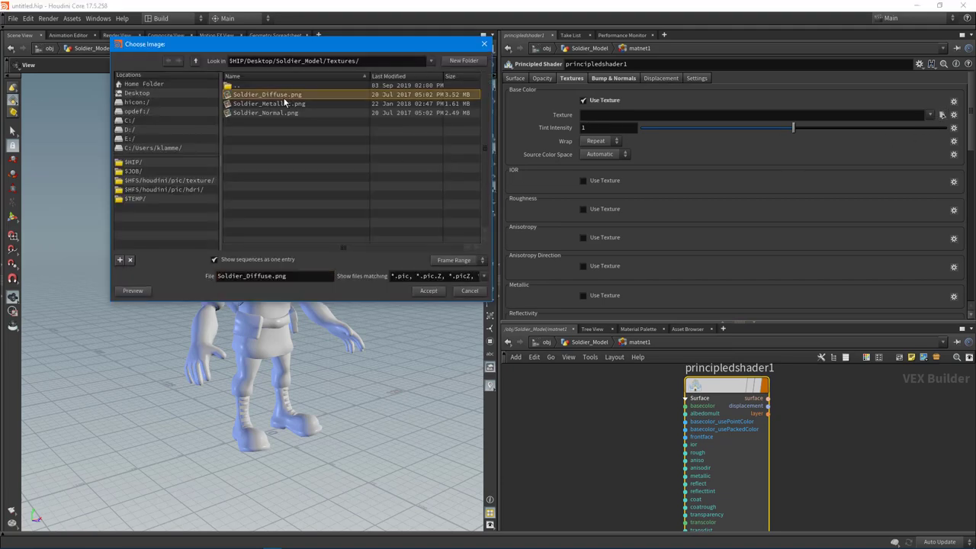
double_click(286, 94)
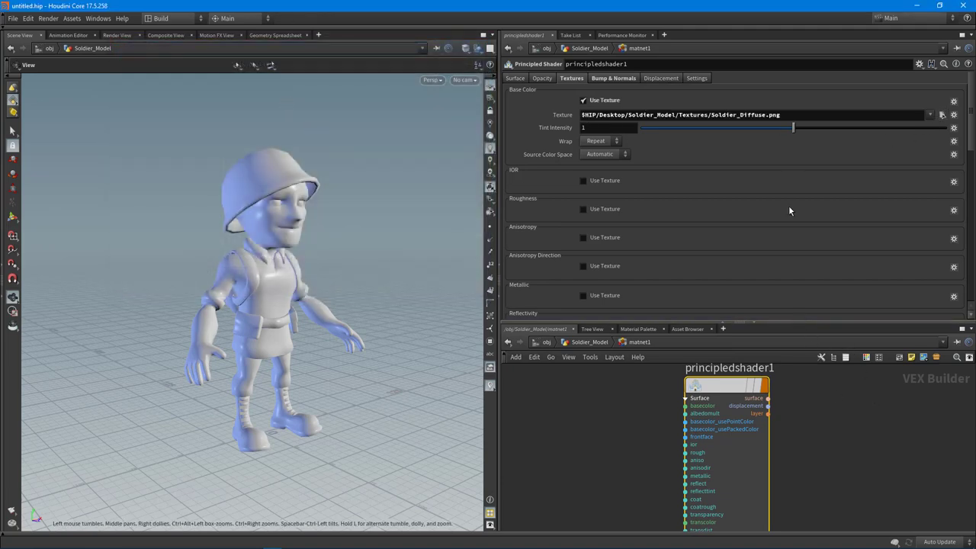
left_click_drag(778, 321, 687, 195)
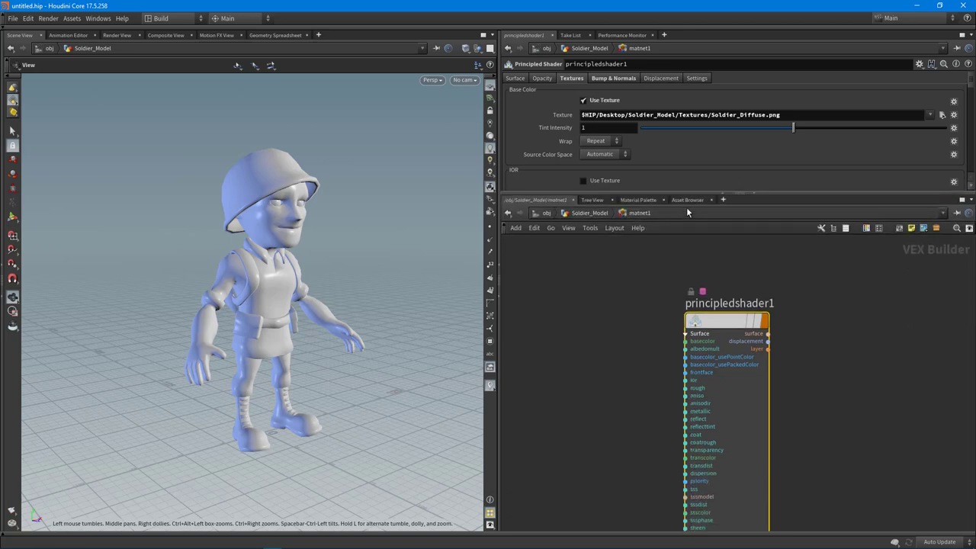
Step: Return to the Soldier_Model network and assign principledshader1 from matnet1 as the material of the material1 node
left_click(590, 213)
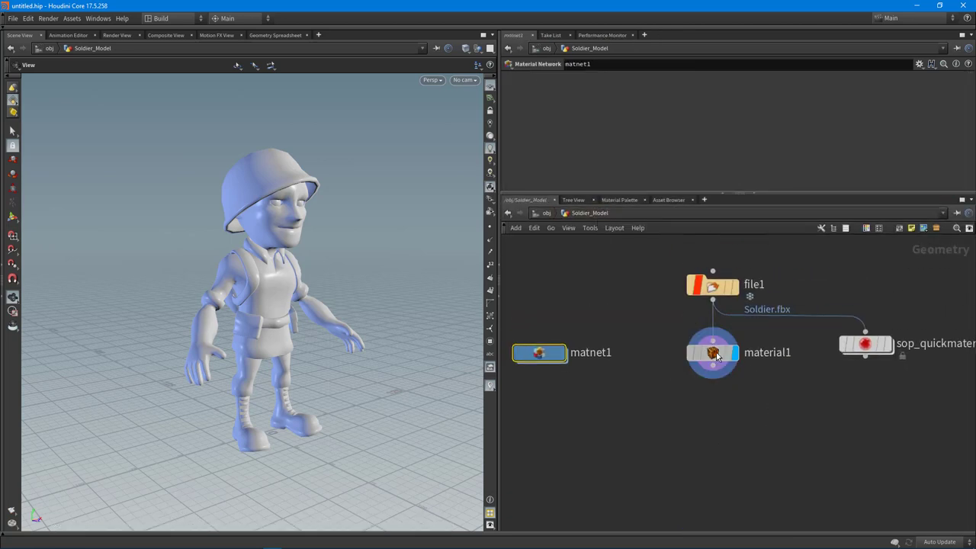
left_click(731, 364)
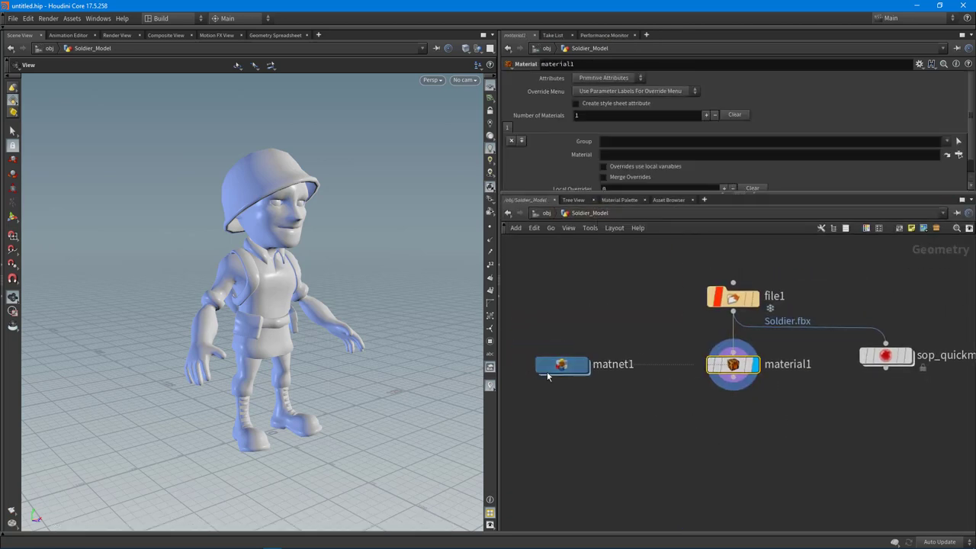
left_click_drag(560, 365, 568, 328)
mouse_move(565, 372)
left_mouse_down()
mouse_move(577, 335)
mouse_move(626, 384)
mouse_move(567, 374)
left_mouse_up()
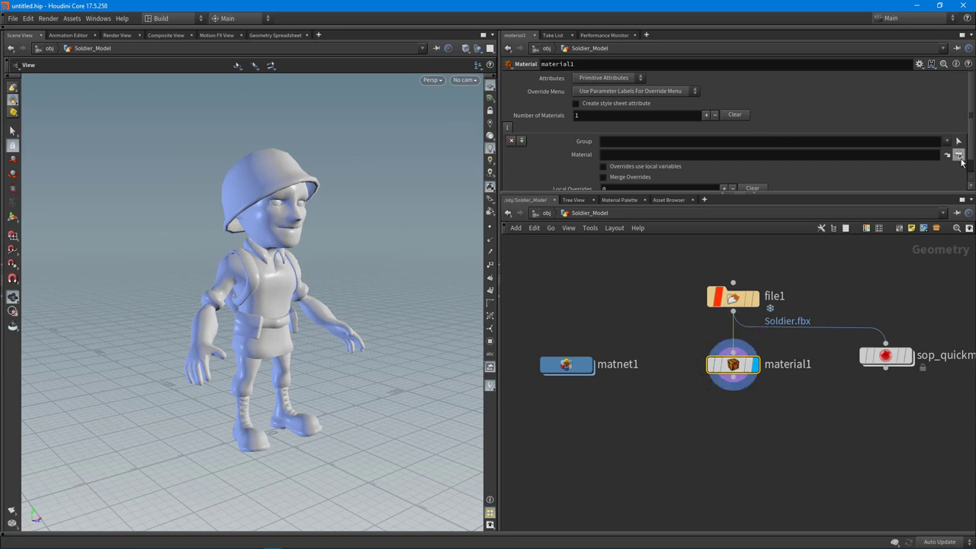
left_click(960, 156)
left_click(862, 113)
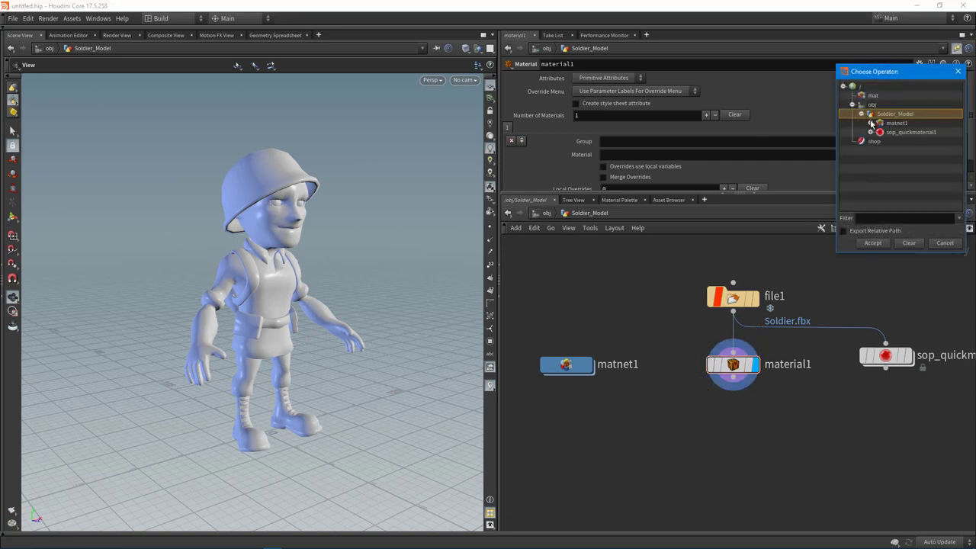
left_click_drag(889, 73, 731, 78)
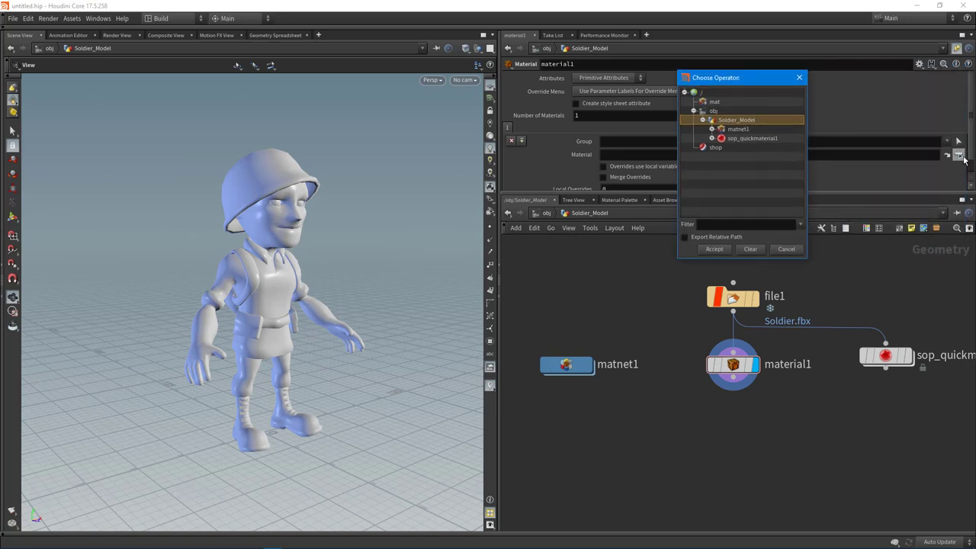
left_click(712, 128)
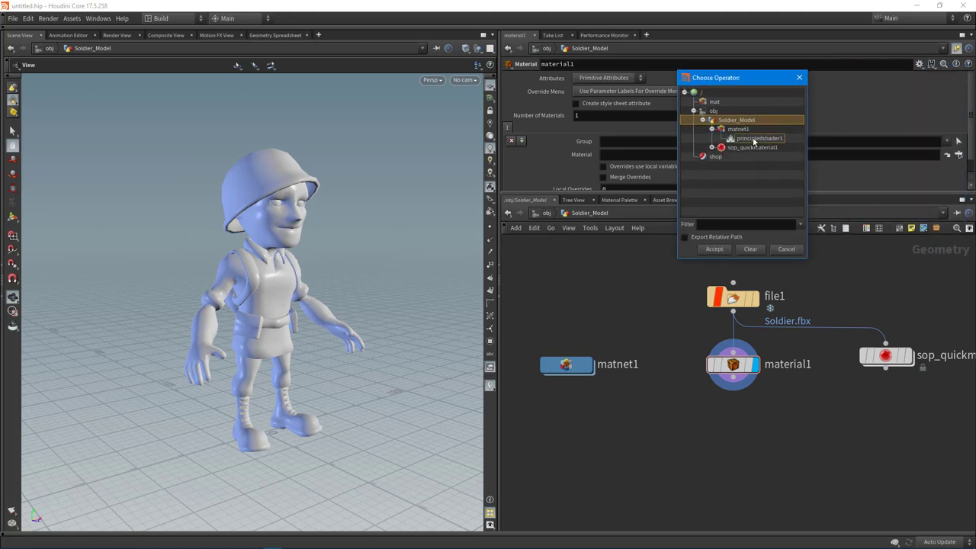
left_click(754, 139)
left_click(714, 249)
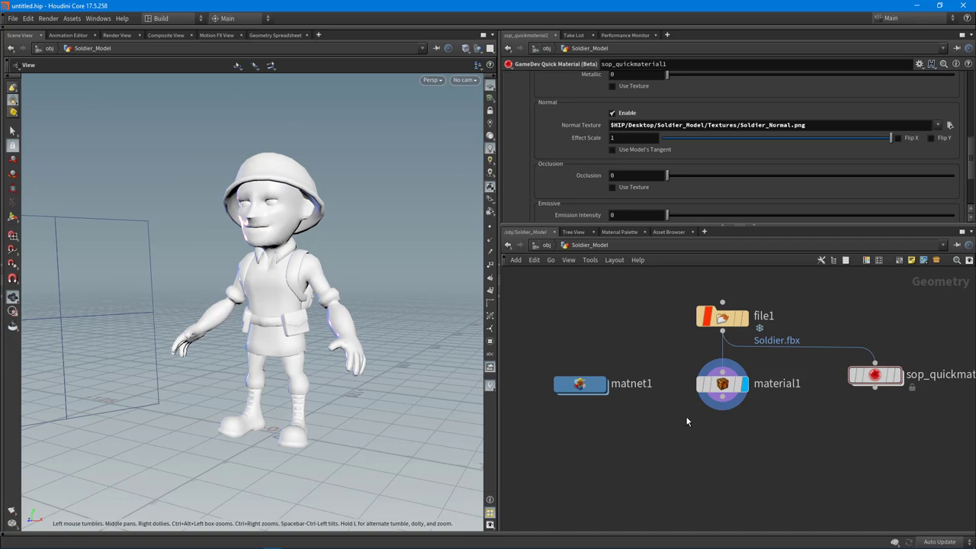
Step: Open principledshader1 inside matnet1, switch its base color texture on, and check the textured soldier
double_click(579, 384)
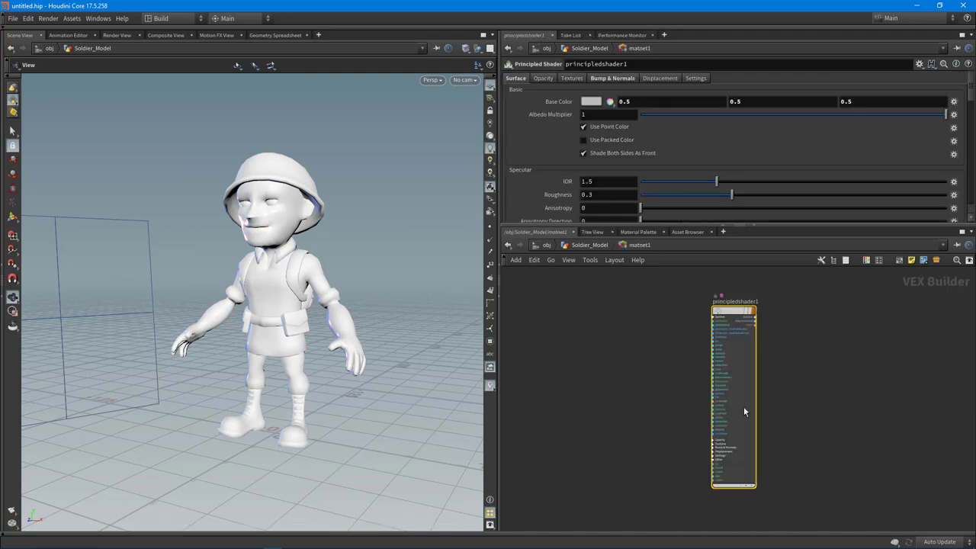
left_click(572, 77)
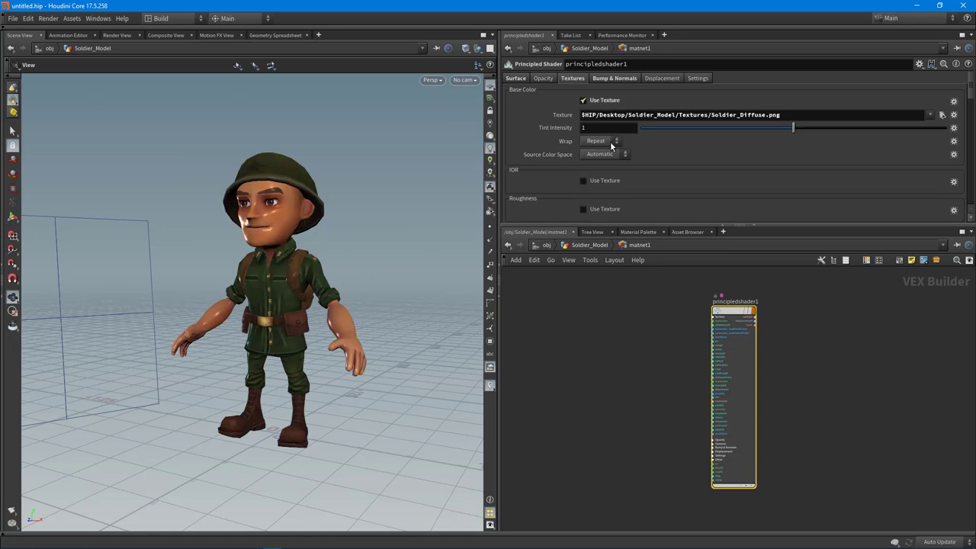
left_click_drag(427, 213, 282, 248)
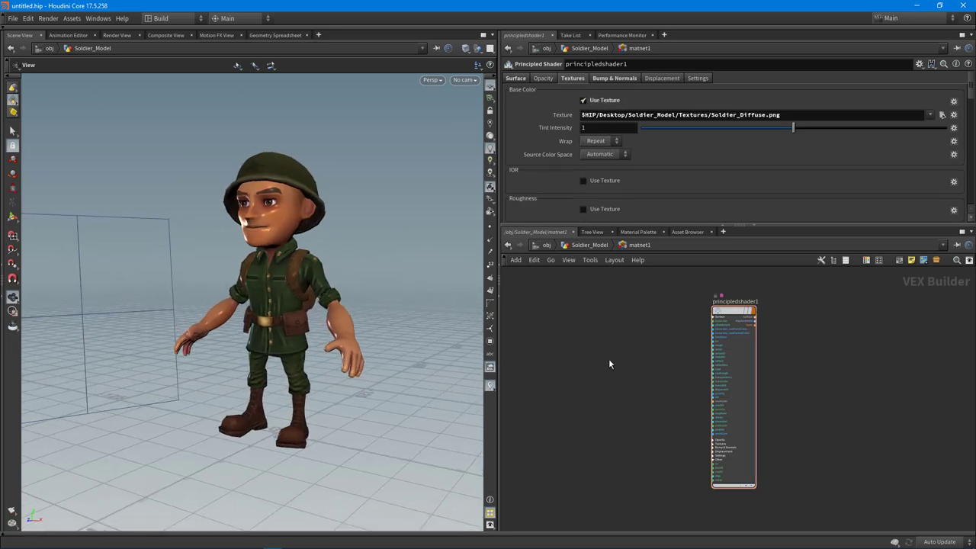
Step: Go up to the object level, re-enter Soldier_Model, and examine material1's assigned shader and the textured soldier
key("u")
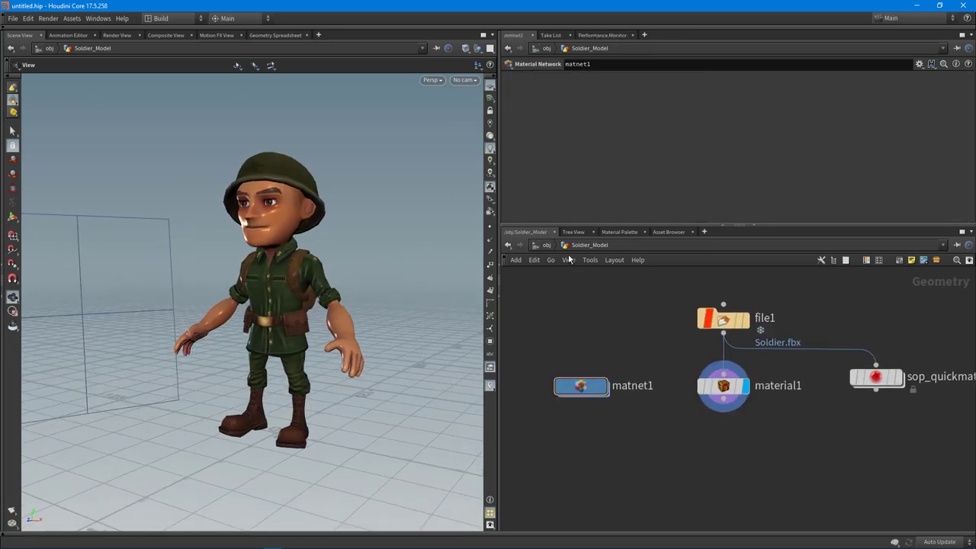
left_click(541, 247)
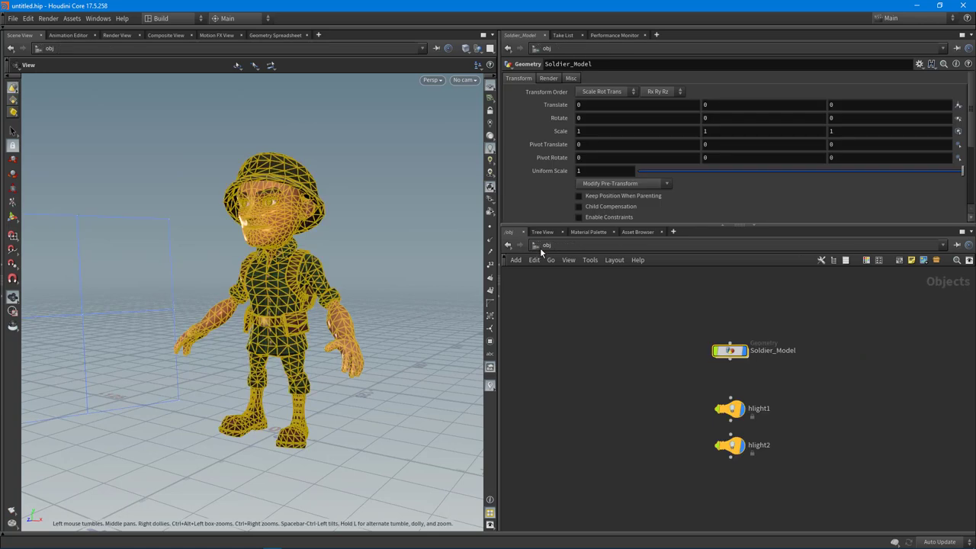
double_click(737, 348)
mouse_move(857, 385)
left_mouse_down()
mouse_move(860, 394)
mouse_move(857, 368)
left_mouse_up()
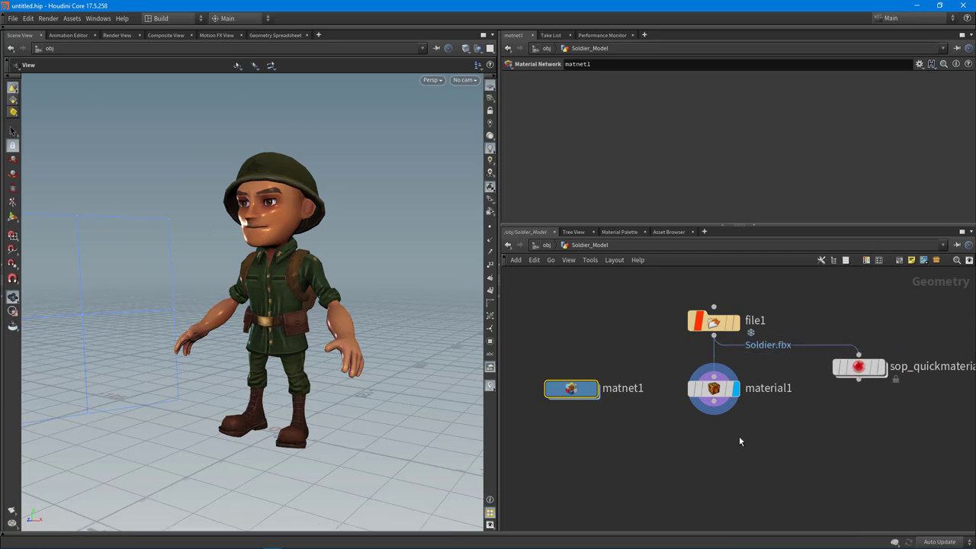
left_click(739, 436)
middle_click_drag(711, 443, 705, 447)
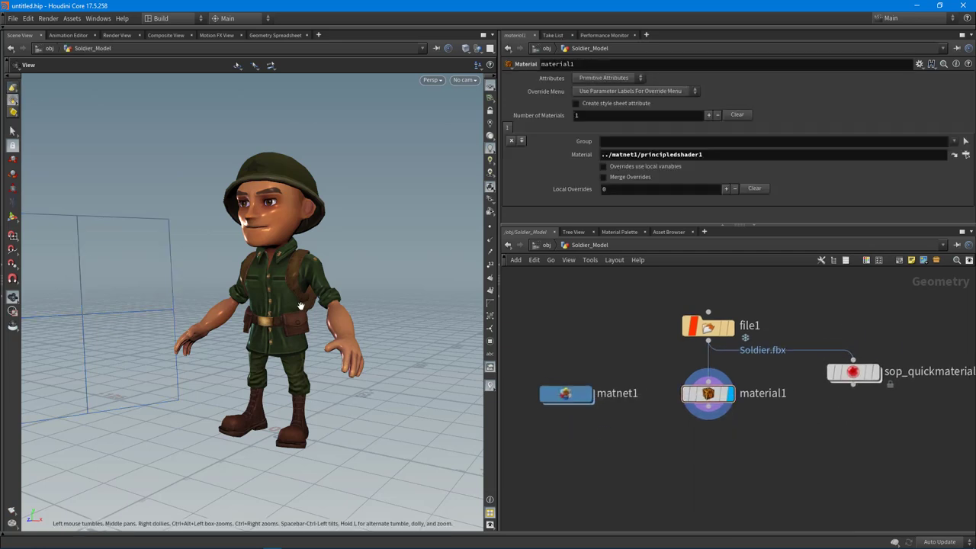
left_click_drag(281, 312, 311, 321)
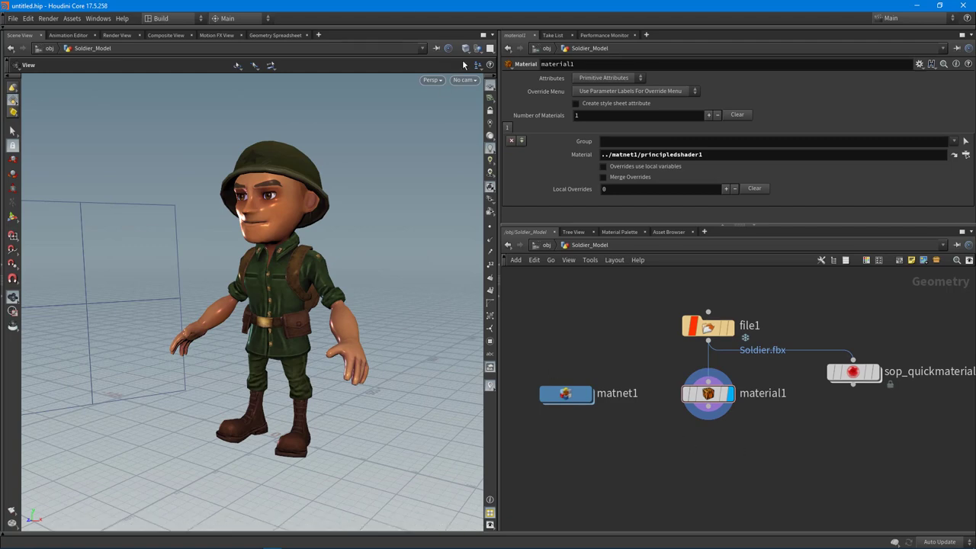
Step: Update the scene's textures and check the lit soldier from several angles
left_click(491, 149)
left_click(490, 148)
mouse_move(111, 119)
left_mouse_down()
mouse_move(169, 119)
mouse_move(127, 117)
left_mouse_up()
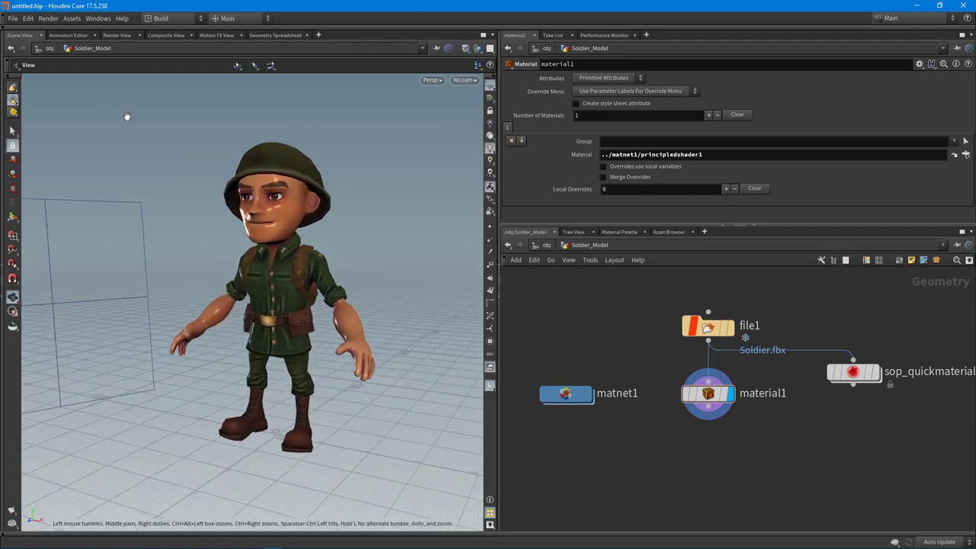
left_click(46, 19)
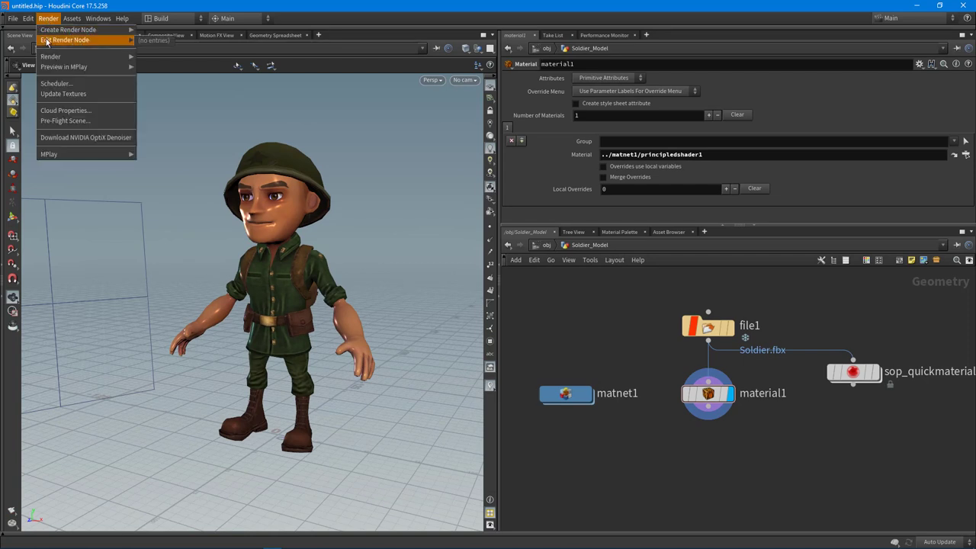
left_click(59, 94)
left_click_drag(131, 146, 279, 285)
left_click_drag(183, 310, 290, 296)
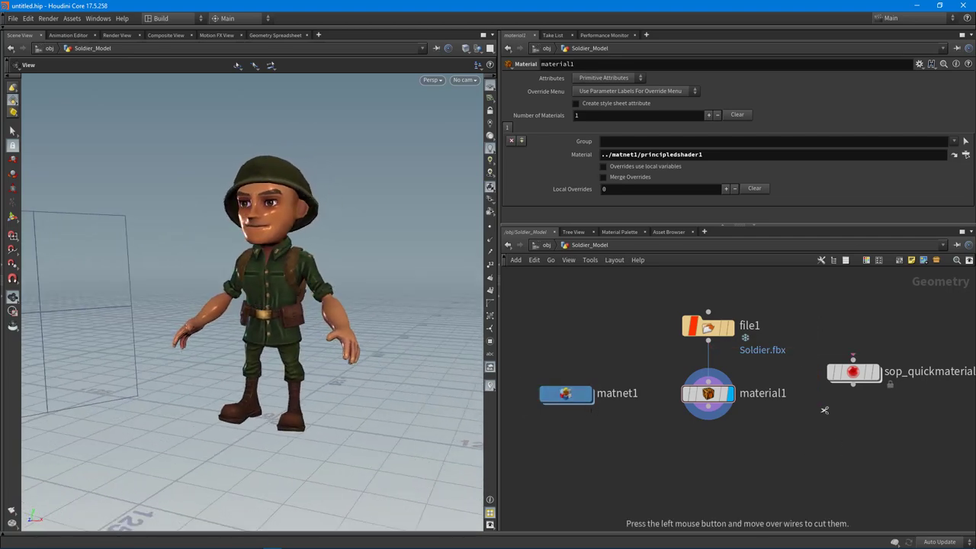
Step: Delete the disconnected quick material node from Soldier_Model and open the matnet1 network
left_click_drag(830, 308, 881, 396)
key("Delete")
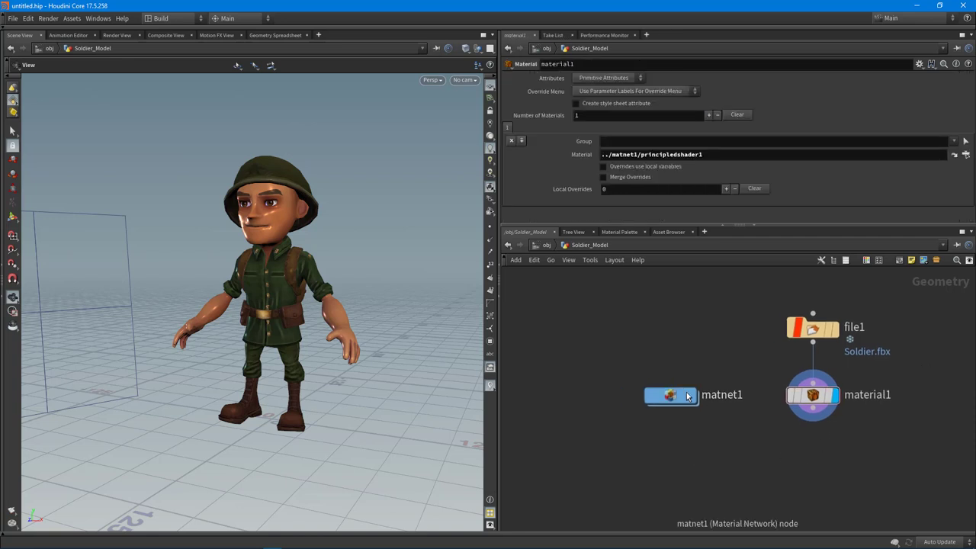
double_click(677, 394)
middle_click_drag(623, 335, 611, 343)
scroll(712, 321, "up", 3)
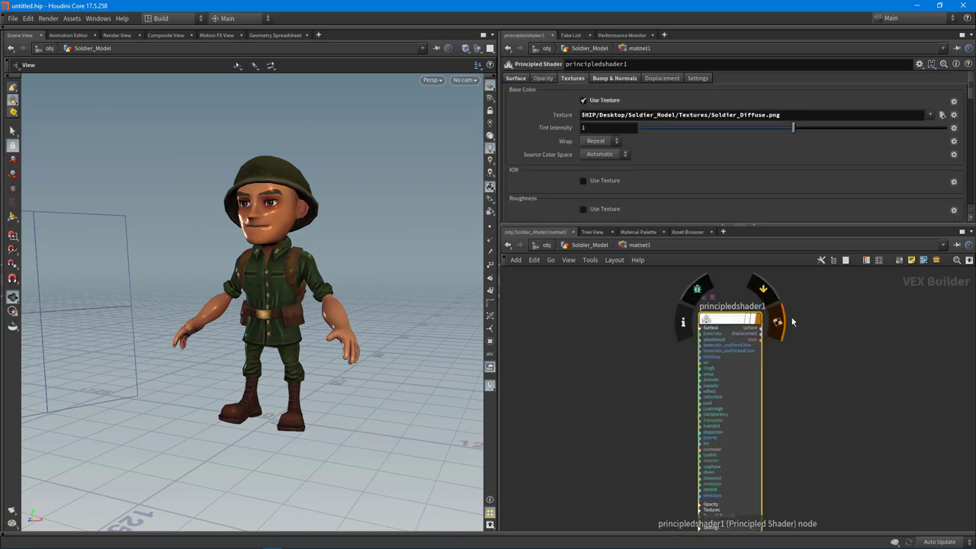
Step: Add a GameDev PBR Shader (Beta) node beside principledshader1 in matnet1
middle_click_drag(826, 334, 699, 343)
left_click(699, 343)
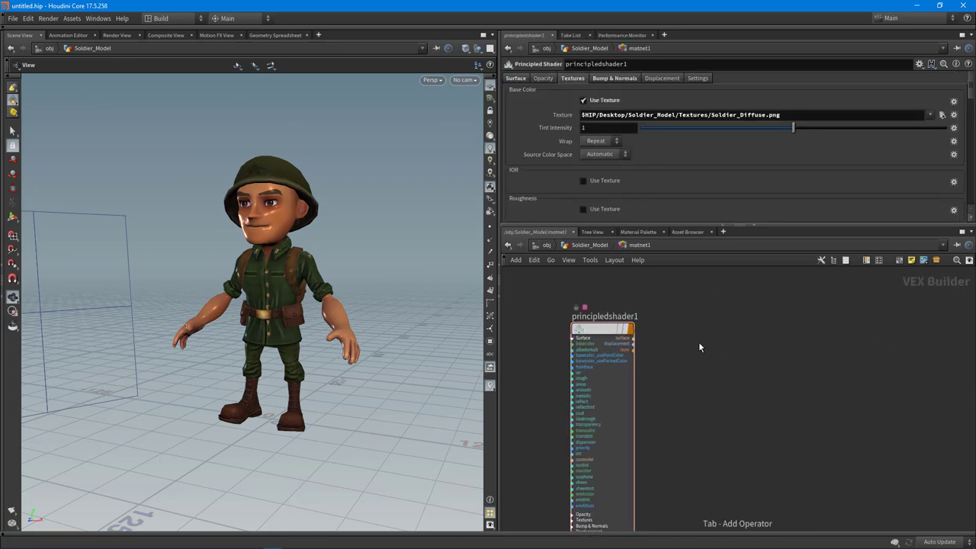
key("Tab")
type("game")
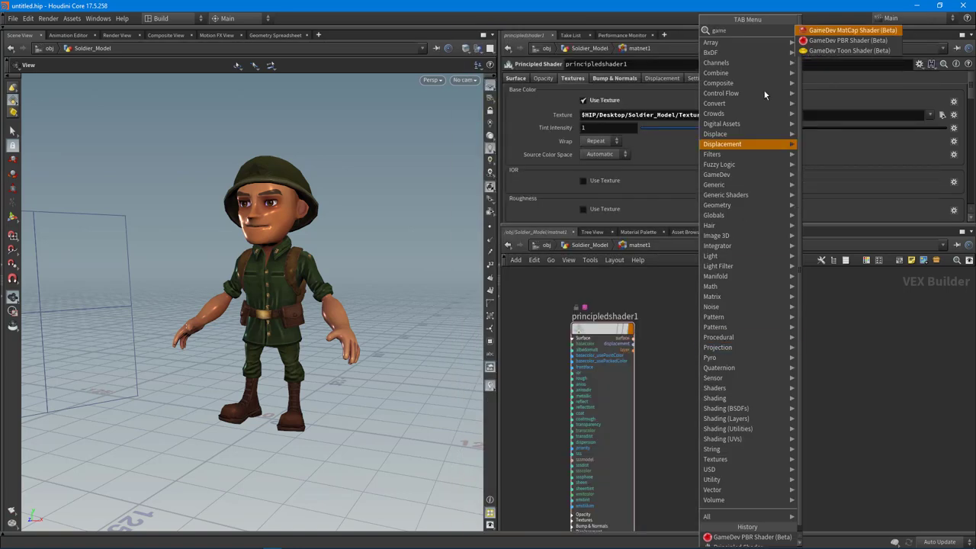
left_click(847, 40)
left_click(746, 324)
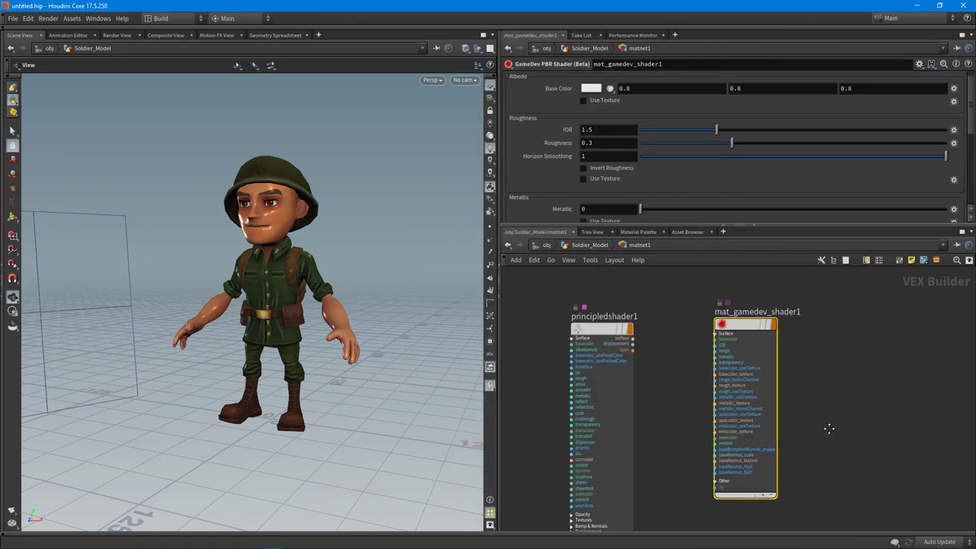
middle_click_drag(829, 429, 809, 402)
Step: Delete the GameDev PBR Shader node, leaving only principledshader1 in matnet1
mouse_move(723, 328)
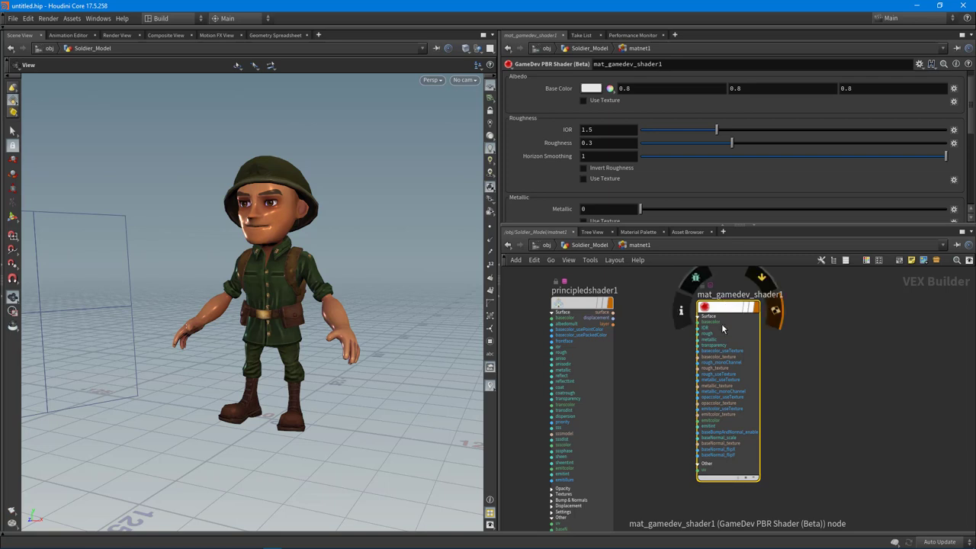
key("Delete")
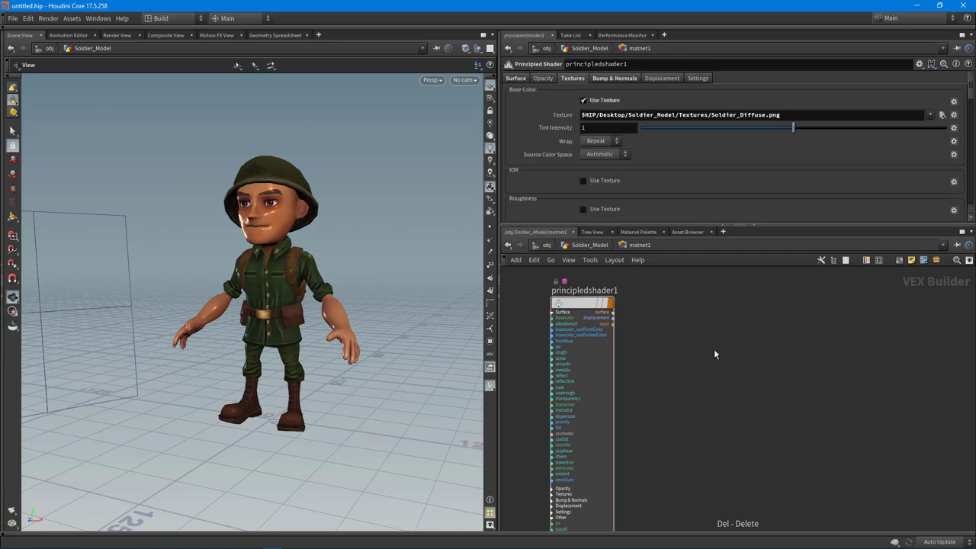
key("h")
scroll(758, 361, "down", 1)
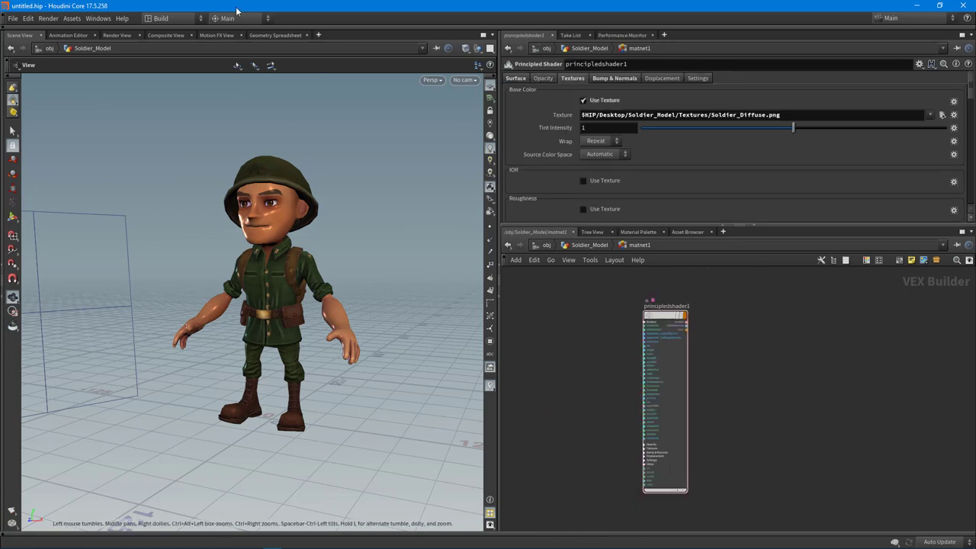
Step: Switch on principledshader1's roughness texture and load Soldier_Metallic.png for it, keeping the channel at Luminance
scroll(663, 366, "up", 3)
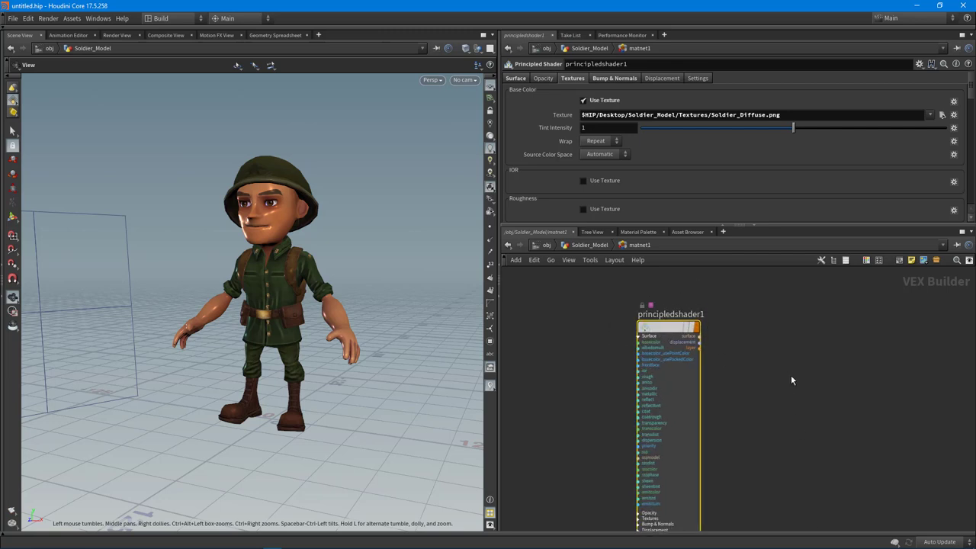
middle_click_drag(752, 380, 773, 397)
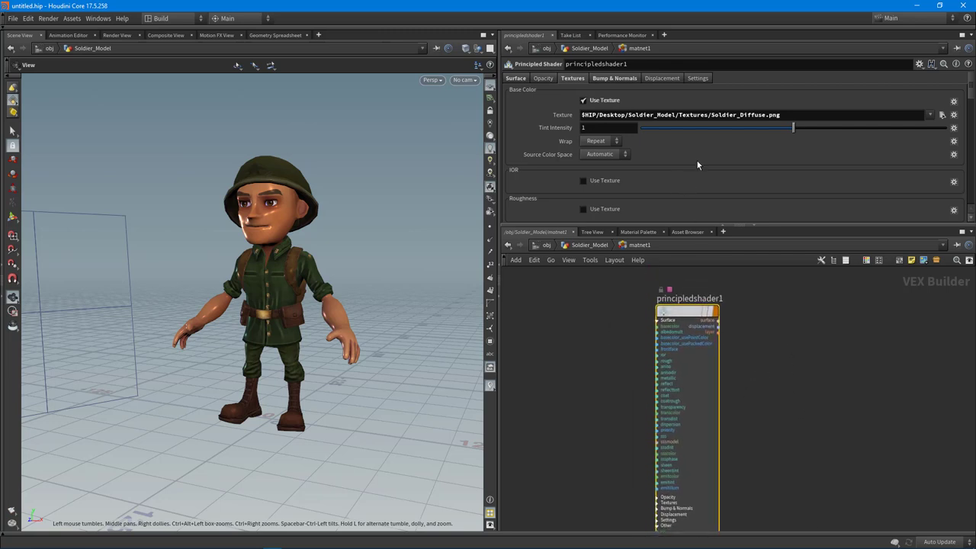
scroll(688, 161, "down", 3)
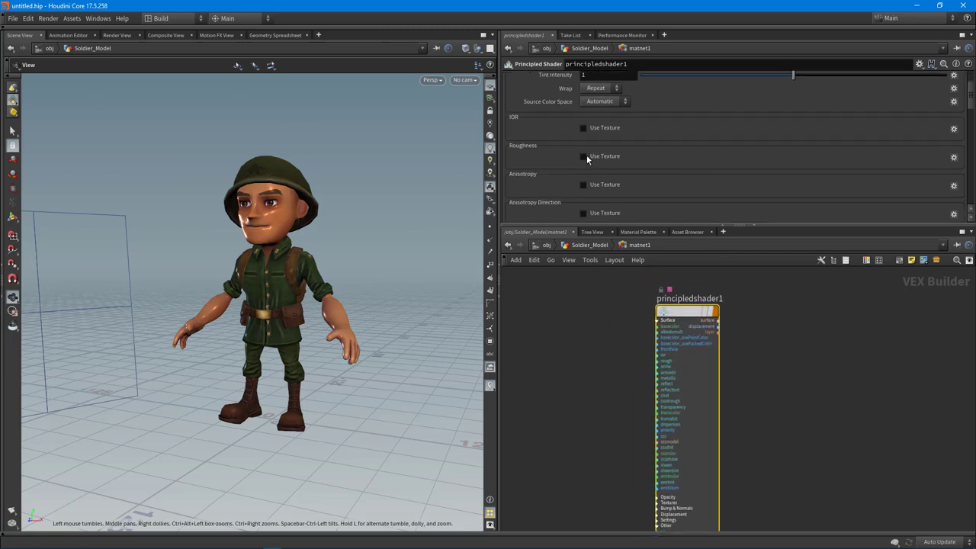
left_click(583, 156)
scroll(707, 137, "down", 2)
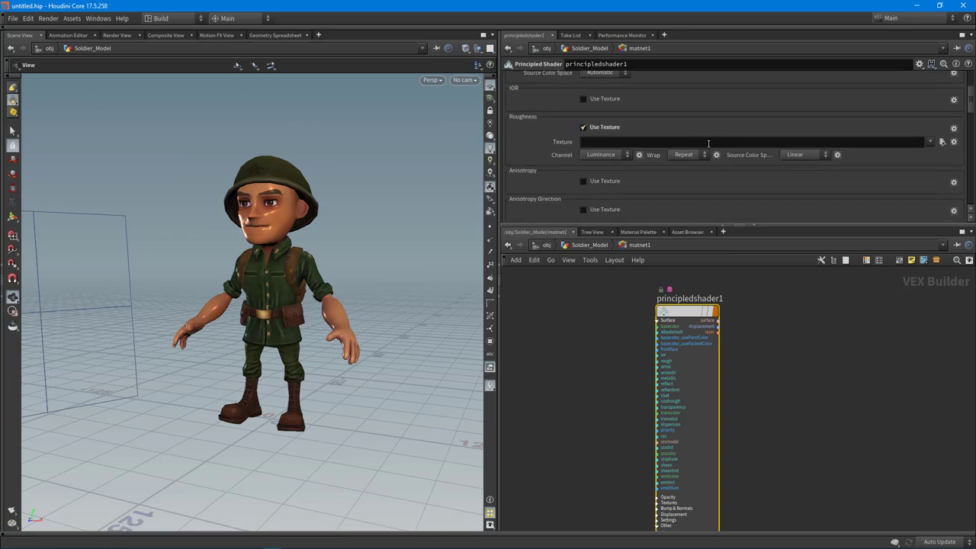
left_click(943, 143)
double_click(275, 104)
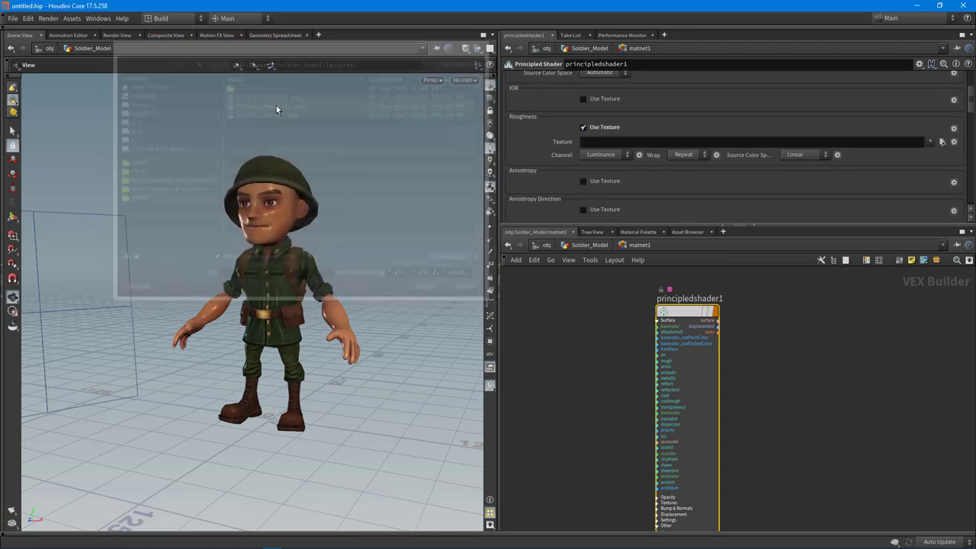
left_click(606, 154)
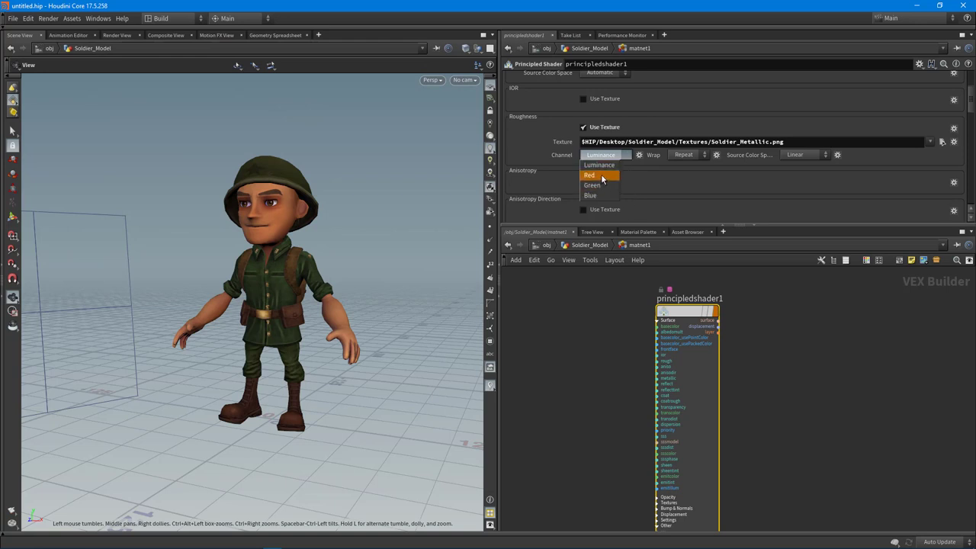
left_click(598, 164)
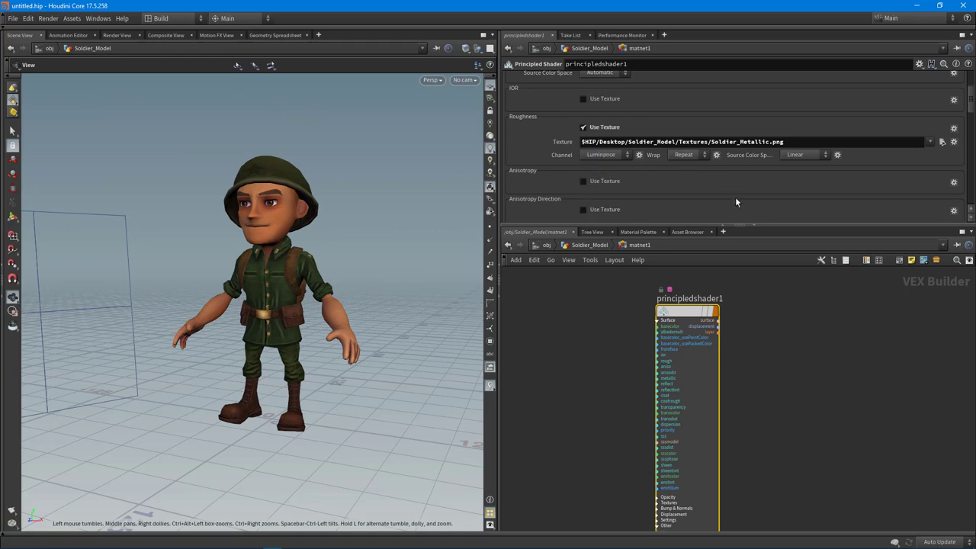
left_click_drag(293, 288, 336, 281)
Step: Load Soldier_Normal.png as the base normal map in principledshader1's Bump & Normals settings
scroll(873, 150, "down", 1)
scroll(838, 150, "up", 4)
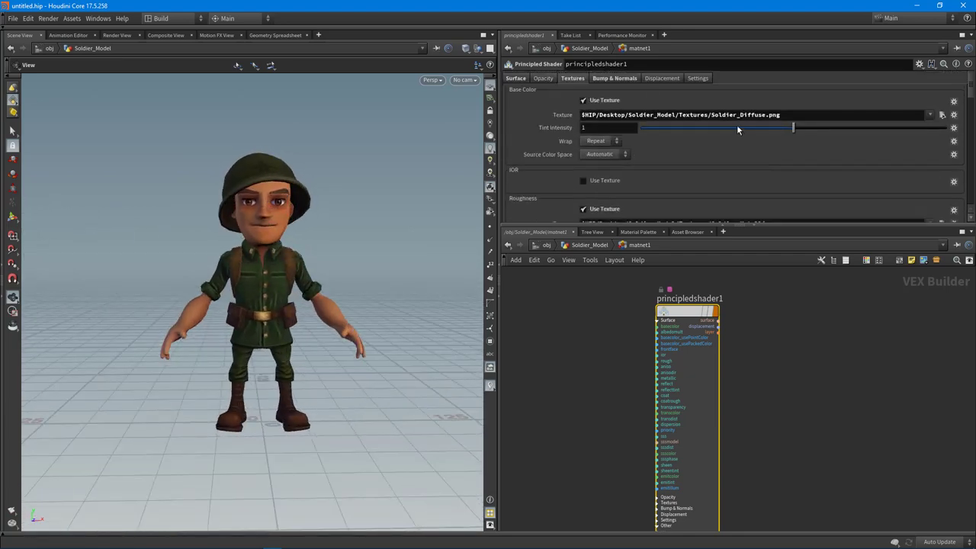
left_click(614, 78)
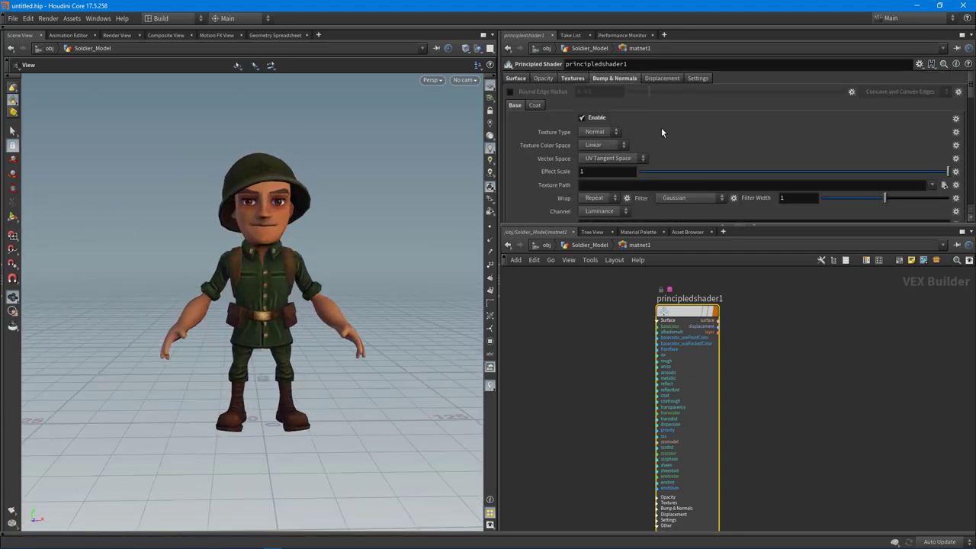
left_click(944, 185)
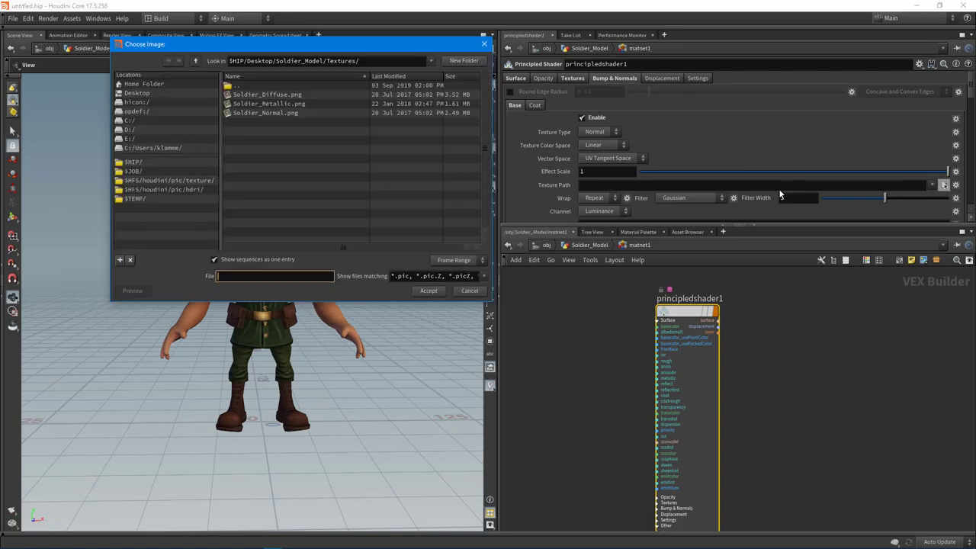
double_click(277, 112)
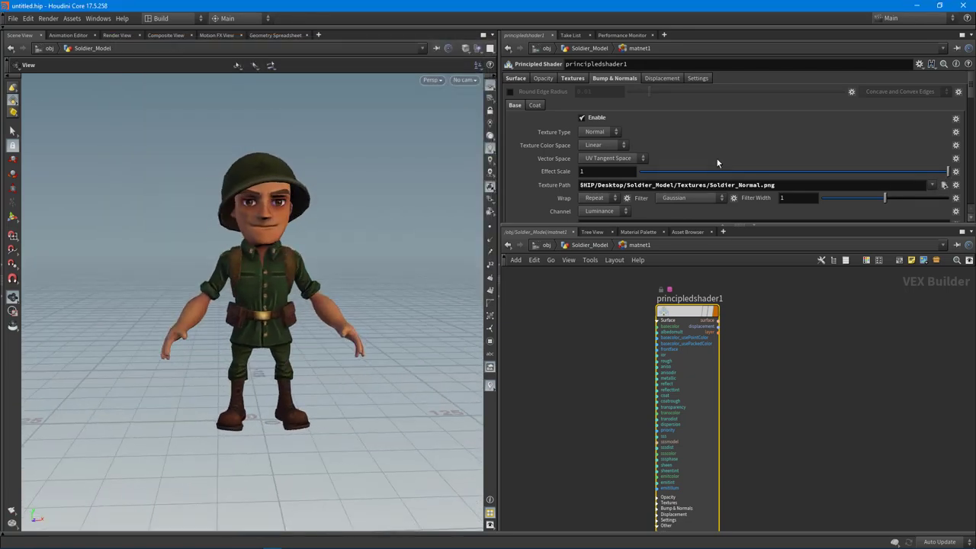
Step: Try Flip Y on the normal map, switch it back off, and compare the shading on the soldier
scroll(751, 128, "down", 2)
scroll(751, 130, "down", 2)
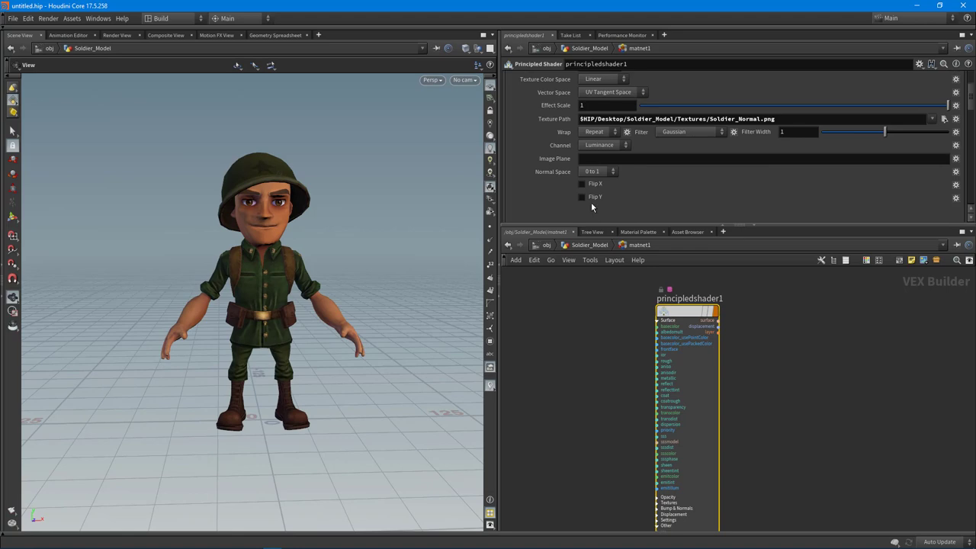
left_click(591, 202)
left_click_drag(320, 221, 272, 219)
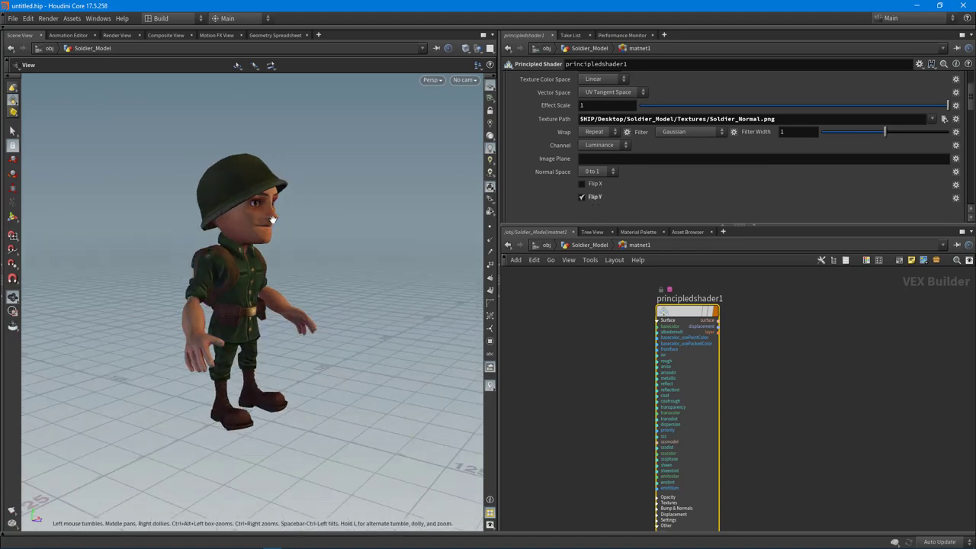
mouse_move(272, 219)
right_mouse_down()
mouse_move(366, 224)
mouse_move(351, 216)
right_mouse_up()
left_click(589, 199)
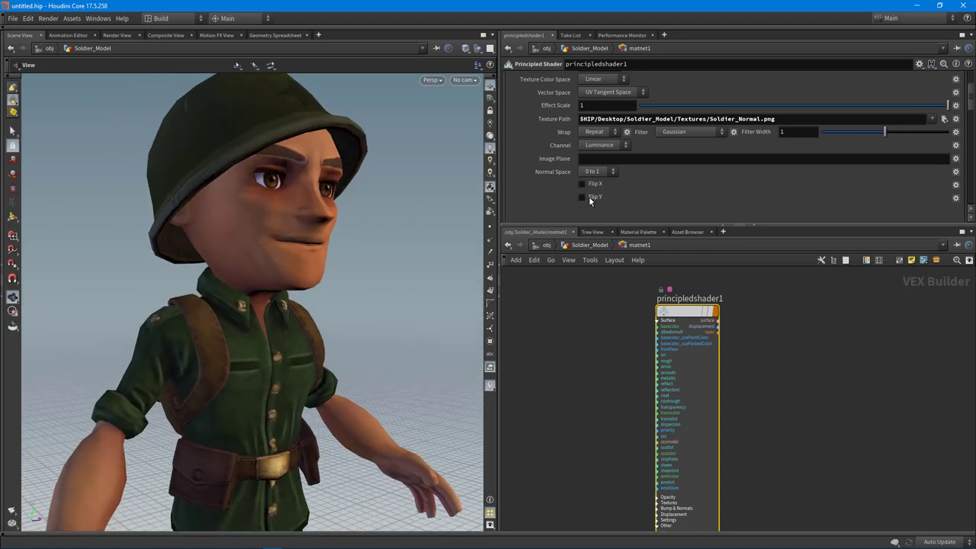
left_click_drag(338, 211, 283, 224)
right_click_drag(283, 224, 270, 239)
left_click_drag(324, 276, 229, 271)
Step: Leave matnet1, widen the network area slightly, go up to the object level, and deselect Soldier_Model
key("u")
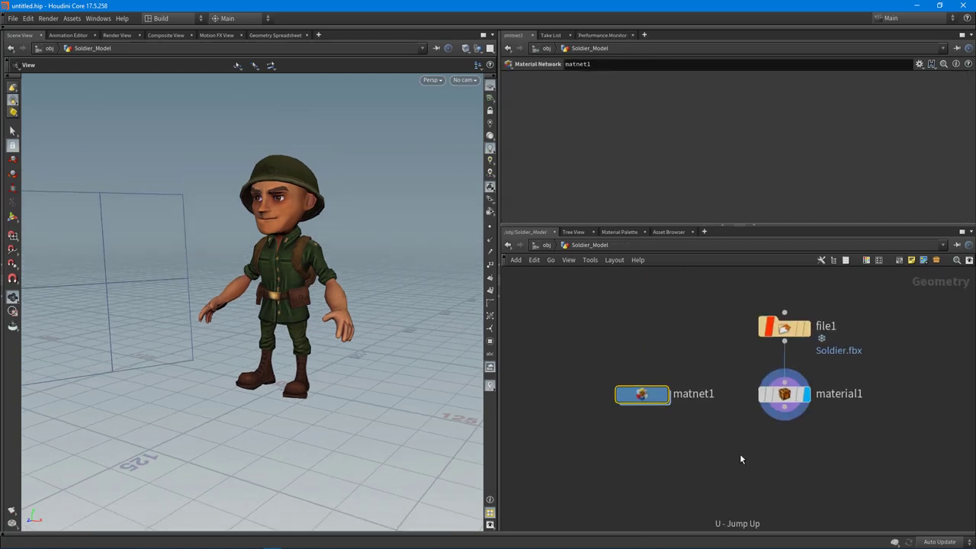
left_click_drag(499, 436, 481, 436)
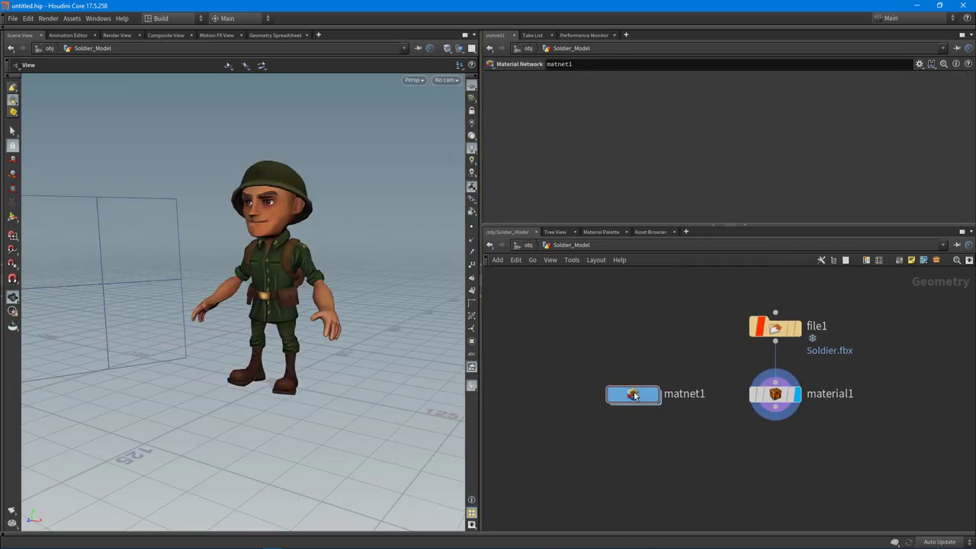
left_click_drag(633, 395, 644, 396)
key("u")
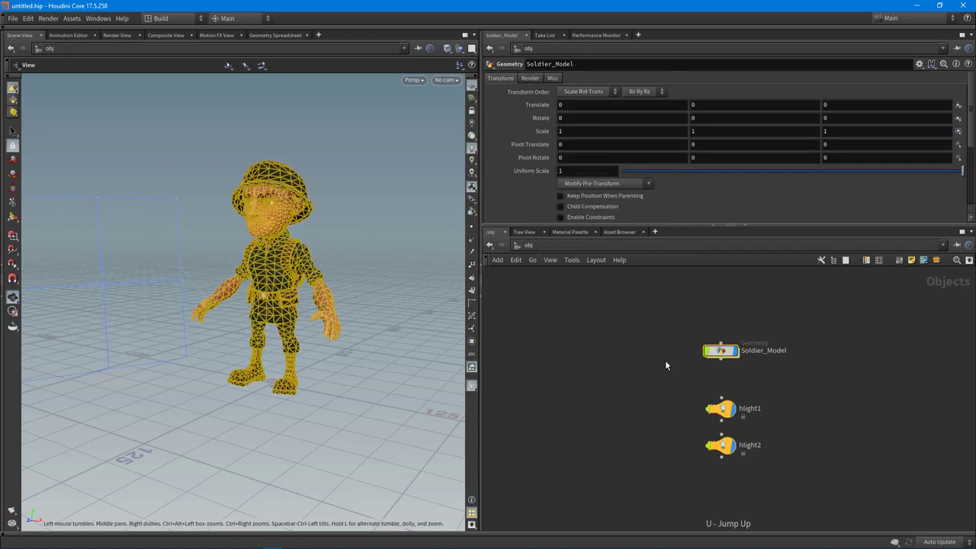
middle_click_drag(661, 395, 647, 384)
left_click(800, 363)
middle_click_drag(592, 308, 584, 316)
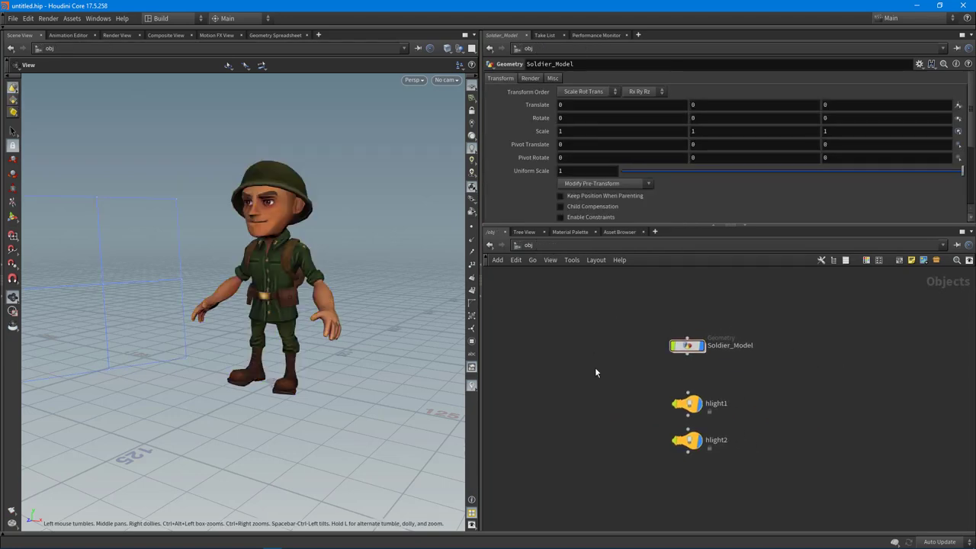
middle_click_drag(594, 367, 576, 371)
Step: Switch to the img context, look into comp1 with the Composite View, and return to the img level
left_click(558, 248)
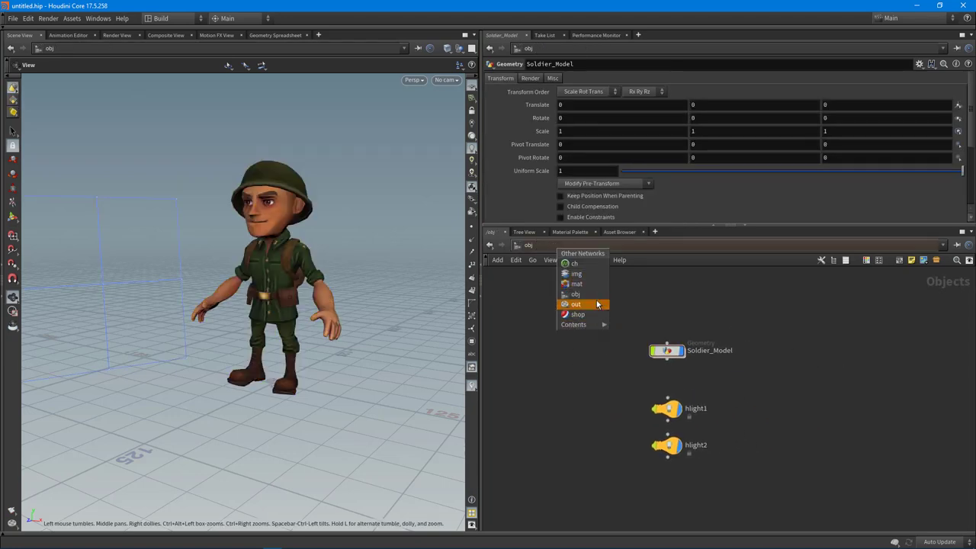
left_click(577, 274)
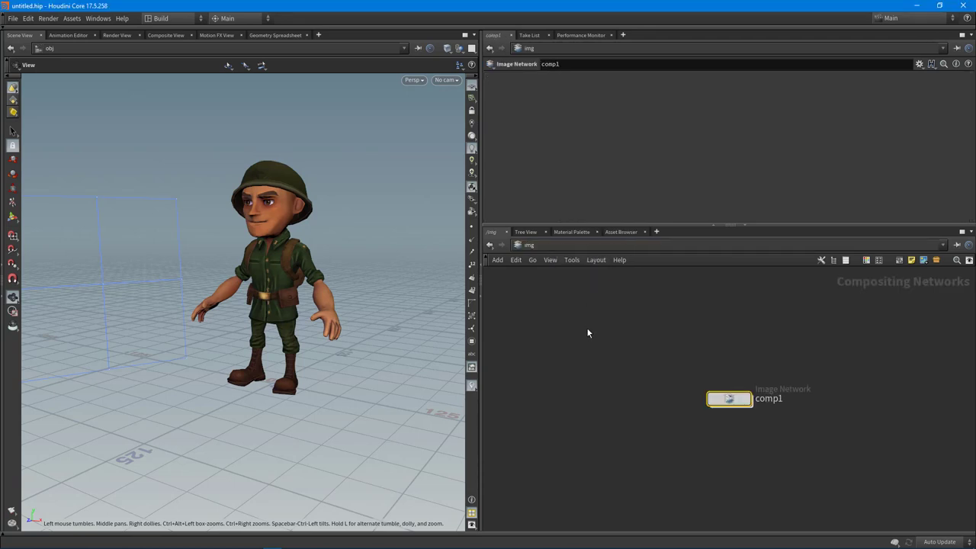
right_click_drag(205, 273, 185, 276)
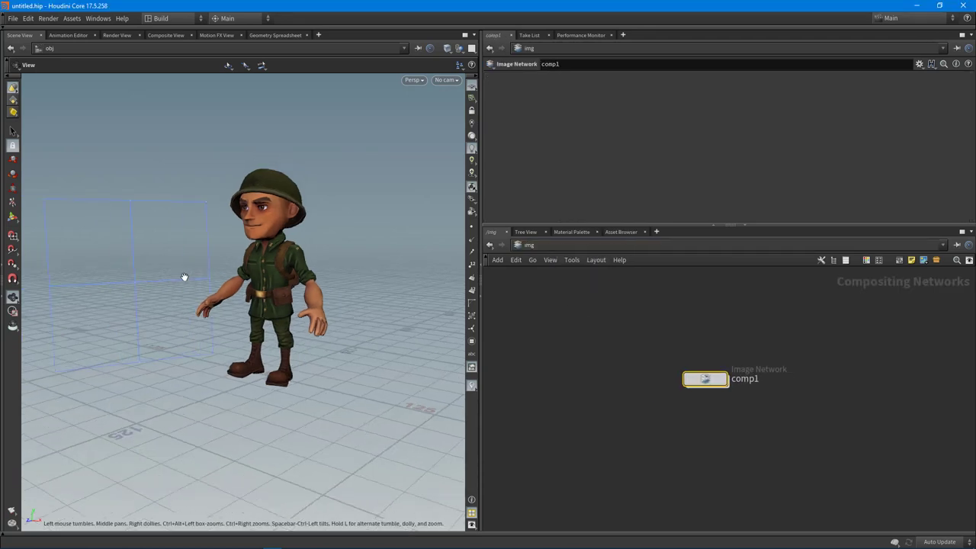
mouse_move(252, 305)
left_mouse_down()
mouse_move(265, 306)
mouse_move(236, 302)
left_mouse_up()
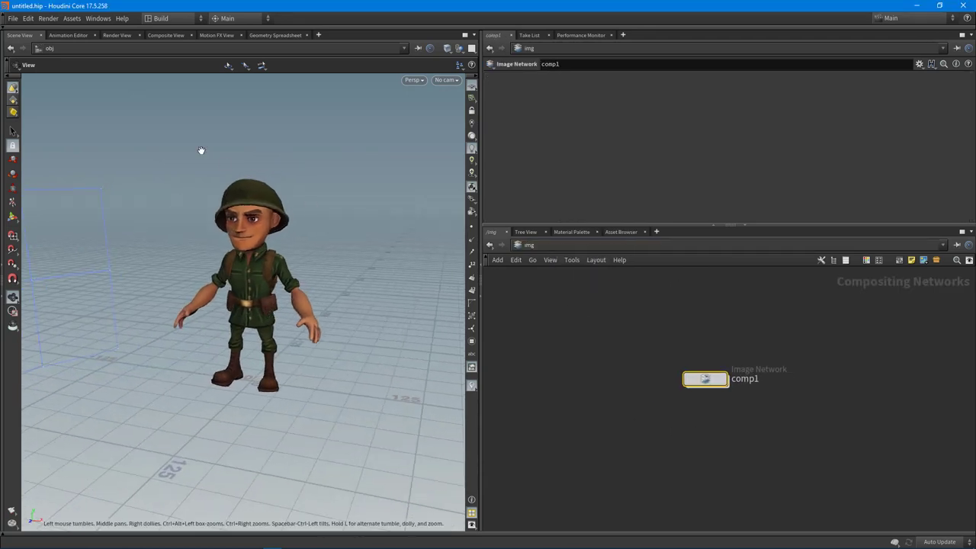
left_click(159, 35)
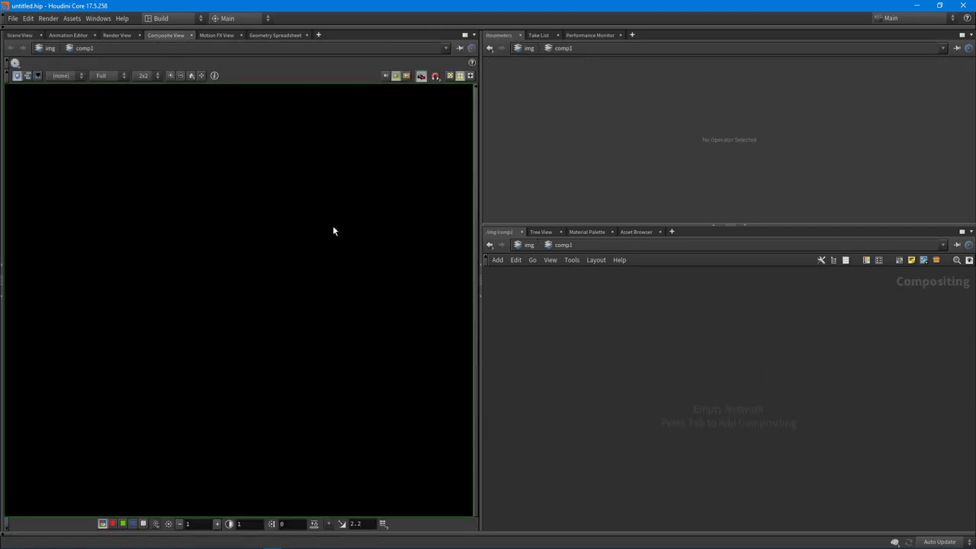
left_click(526, 245)
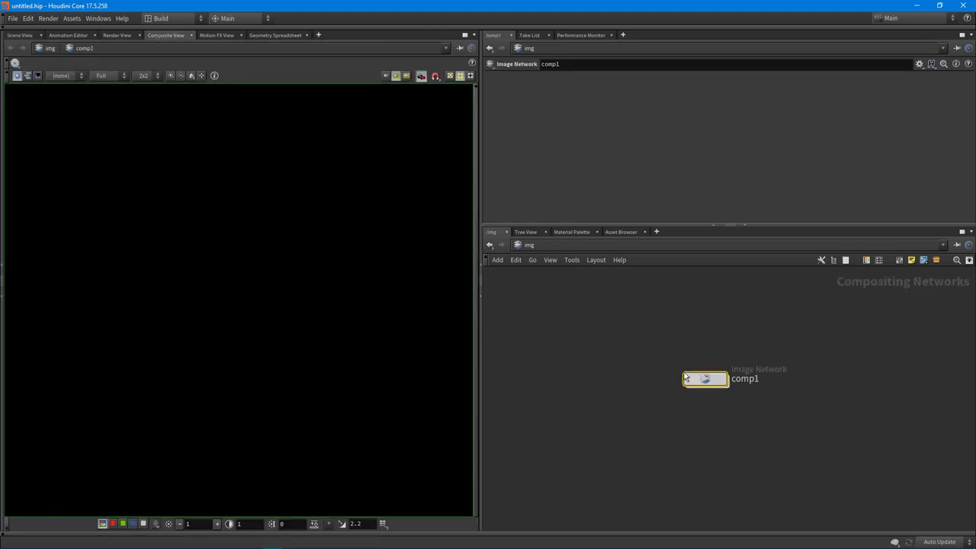
Step: Go into comp1 and enlarge the composite view and the network area
left_click_drag(711, 390, 698, 370)
double_click(695, 368)
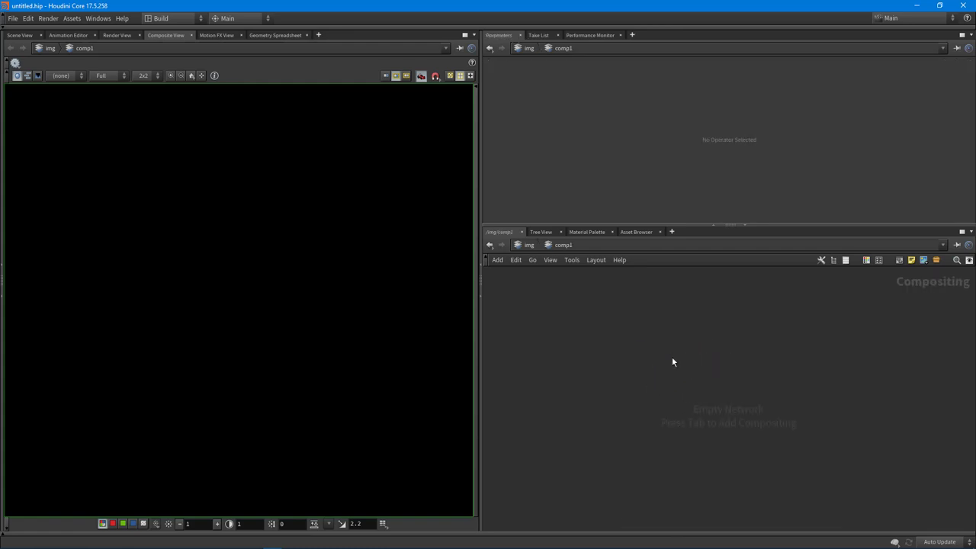
left_click_drag(479, 450, 491, 386)
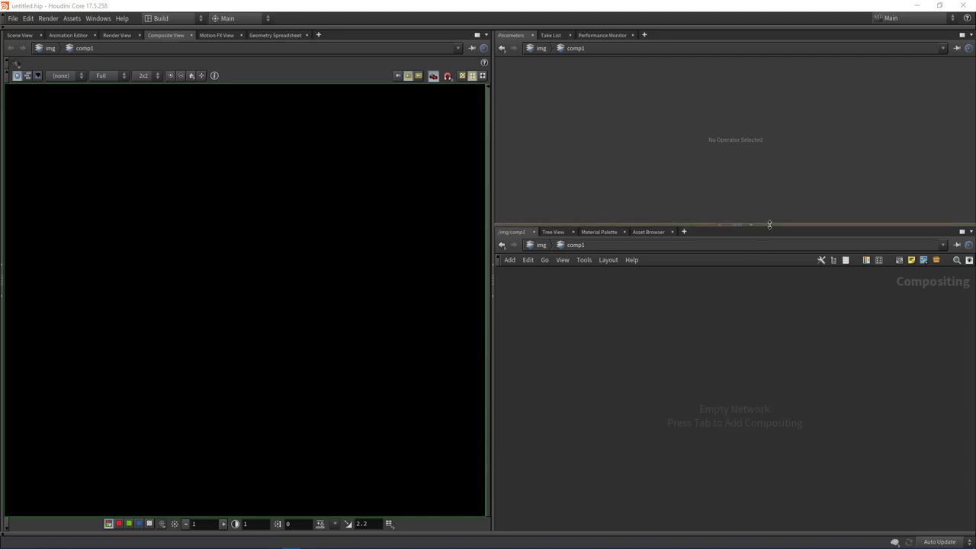
left_click_drag(769, 224, 758, 160)
Step: Add a File node to the empty comp1 network and place it near the centre
key("Tab")
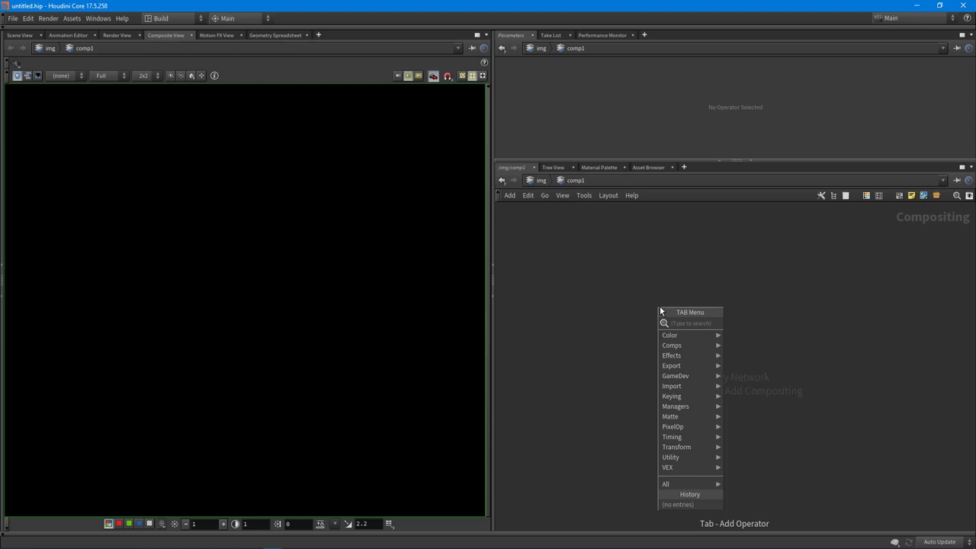
type("fi")
key("Return")
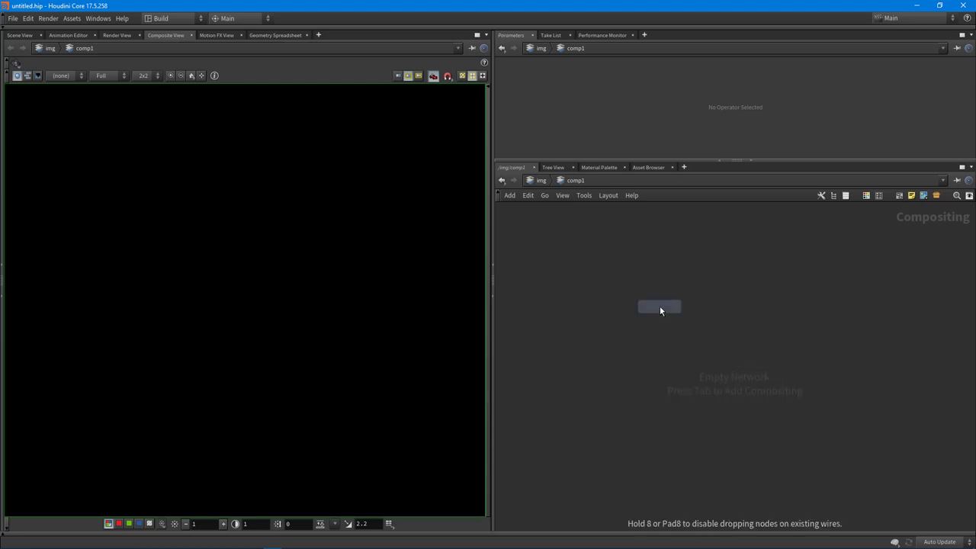
left_click(660, 307)
left_click_drag(660, 329, 711, 322)
Step: Examine the default butterfly picture in the Composite View, zooming and panning across it
right_click_drag(258, 312, 78, 105)
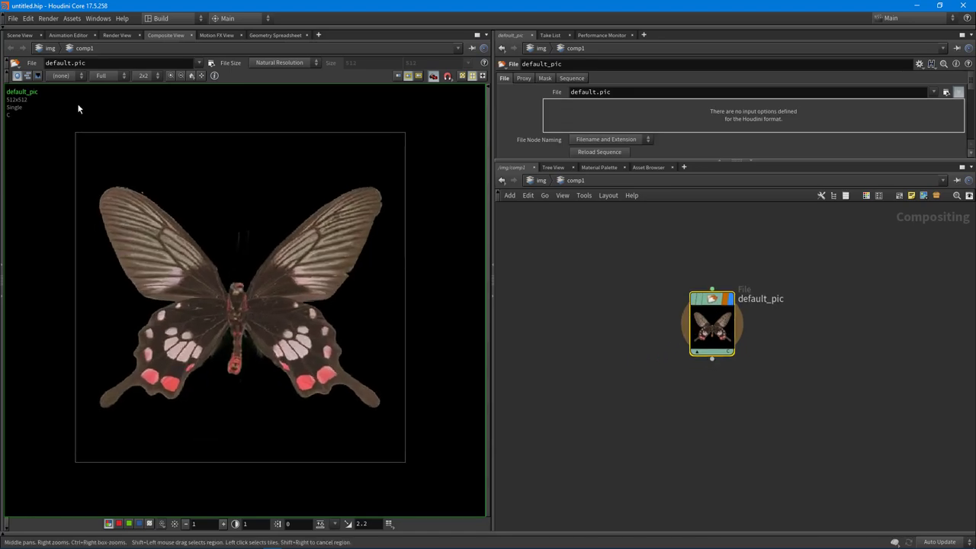
scroll(279, 332, "down", 1)
scroll(279, 332, "up", 2)
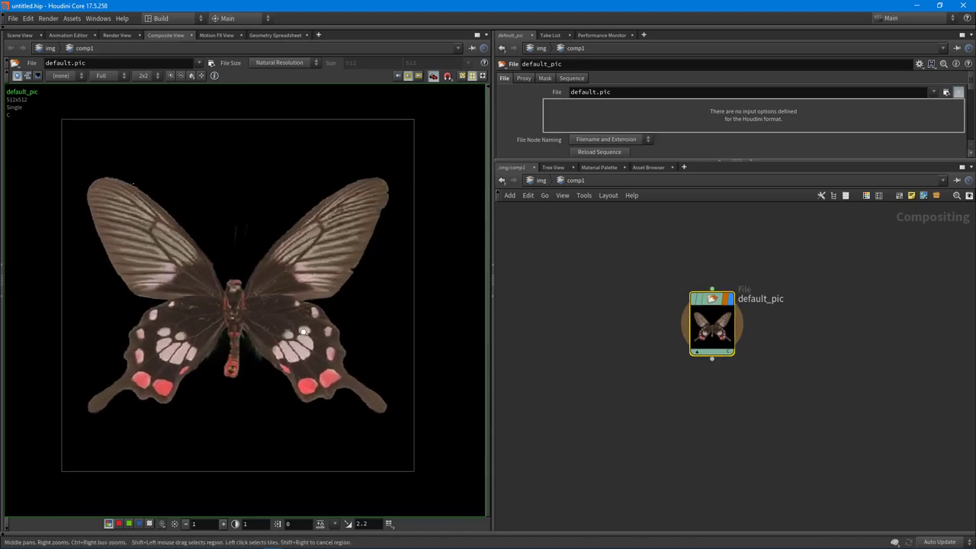
scroll(279, 332, "down", 2)
scroll(279, 327, "down", 1)
scroll(273, 302, "up", 2)
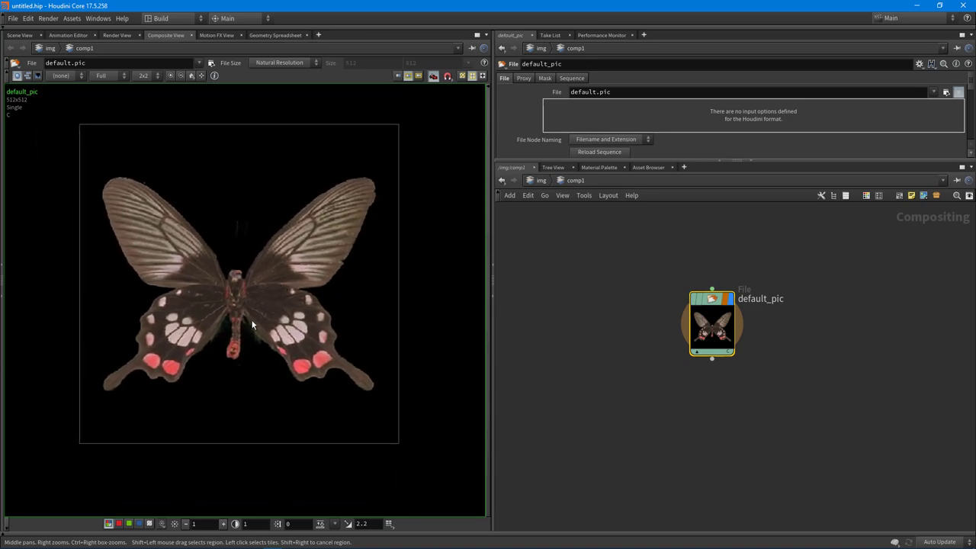
middle_click_drag(251, 309, 257, 347)
mouse_move(269, 326)
right_mouse_down()
mouse_move(191, 327)
mouse_move(267, 329)
right_mouse_up()
scroll(266, 328, "up", 3)
scroll(252, 320, "down", 2)
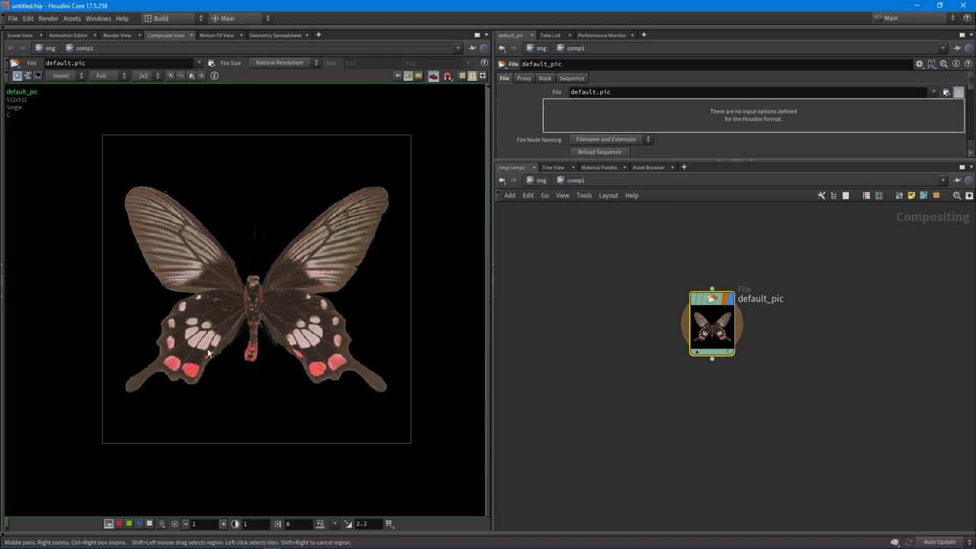
middle_click_drag(284, 323, 268, 329)
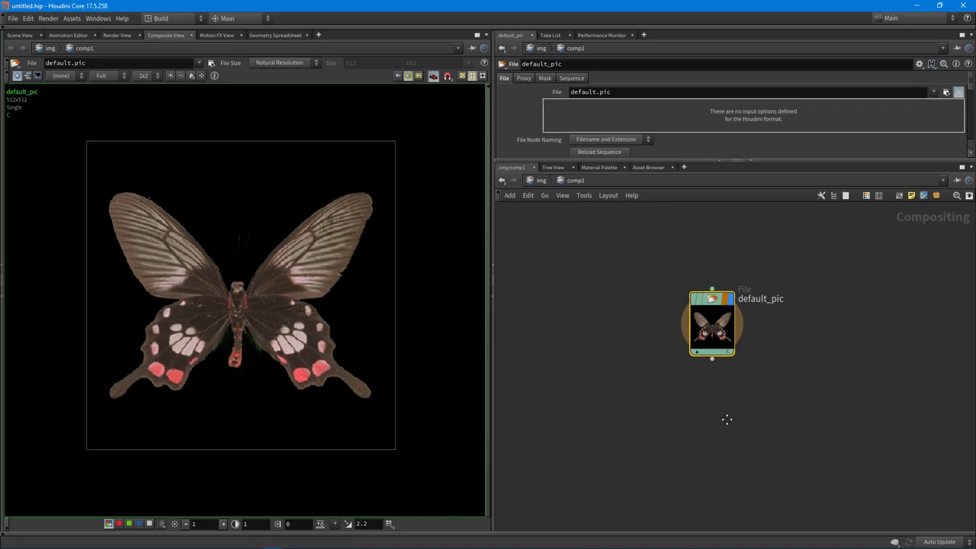
Step: Load Soldier_Diffuse.png from the Soldier_Model/Textures folder into the File node
left_click_drag(712, 328, 699, 302)
left_click(945, 92)
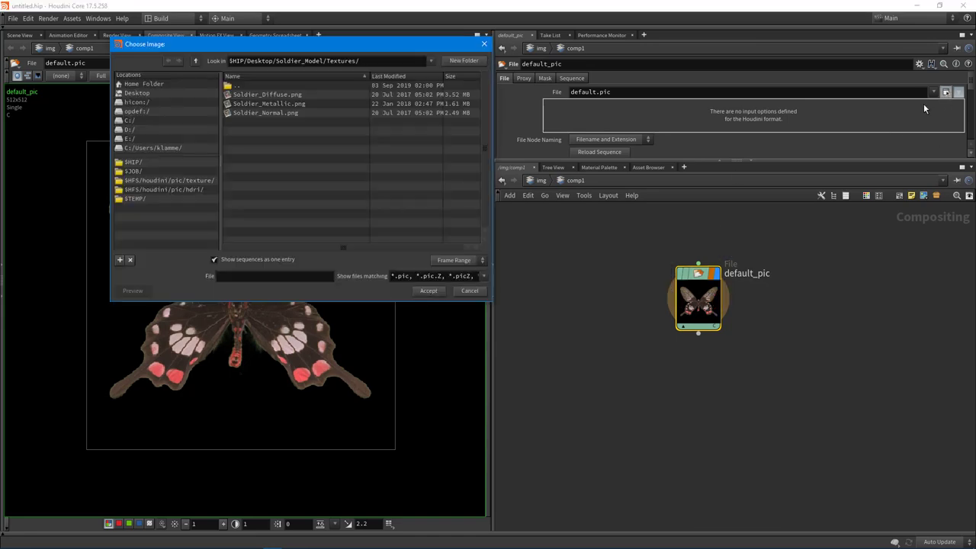
double_click(280, 94)
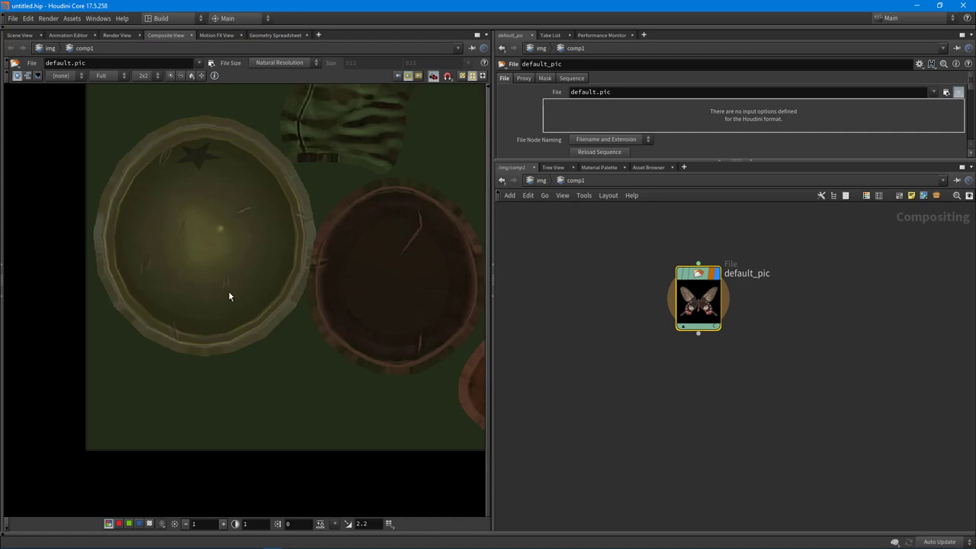
Step: Examine the whole diffuse texture, inspect its red, green and blue channels separately, and return to the full colour display
scroll(288, 281, "down", 3)
scroll(274, 279, "up", 2)
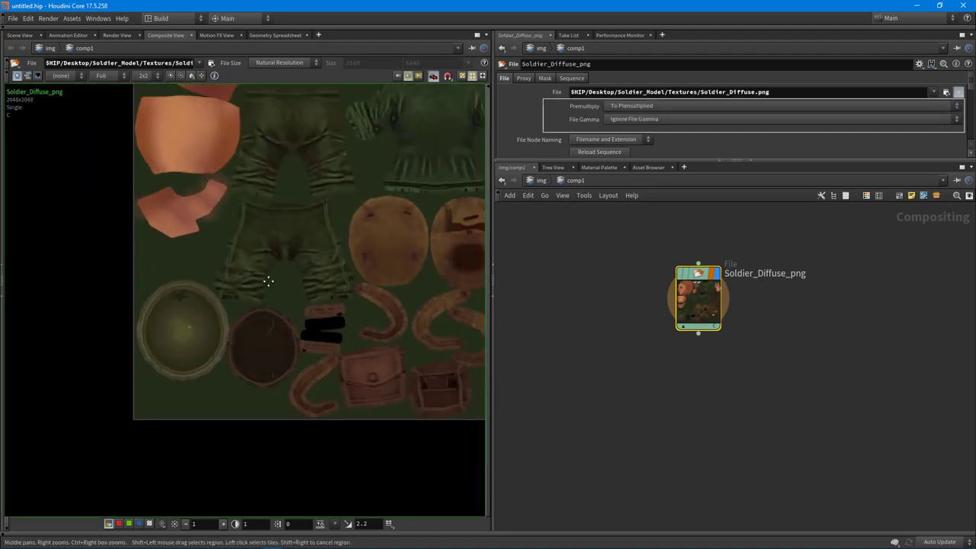
scroll(267, 283, "up", 3)
scroll(339, 284, "down", 5)
middle_click_drag(340, 280, 214, 316)
scroll(290, 292, "up", 3)
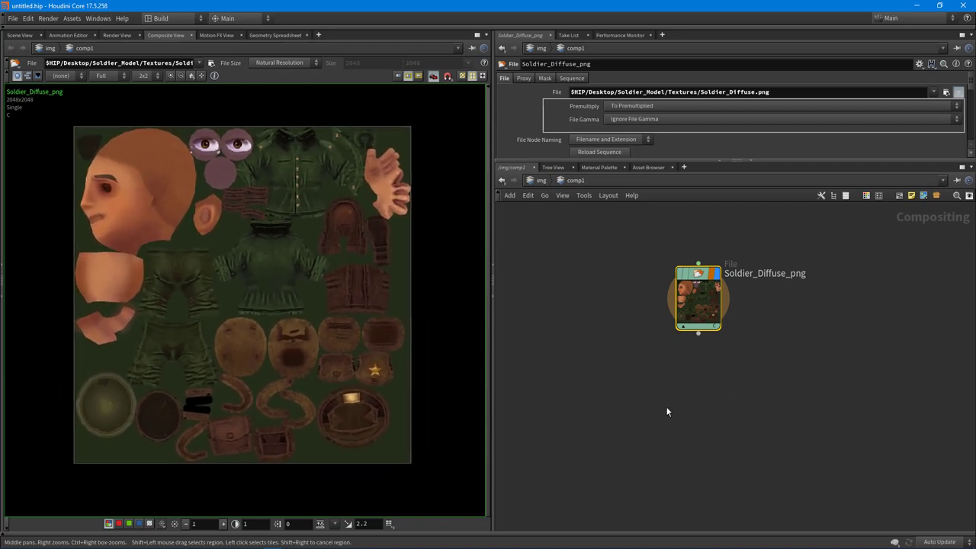
right_click_drag(221, 253, 221, 254)
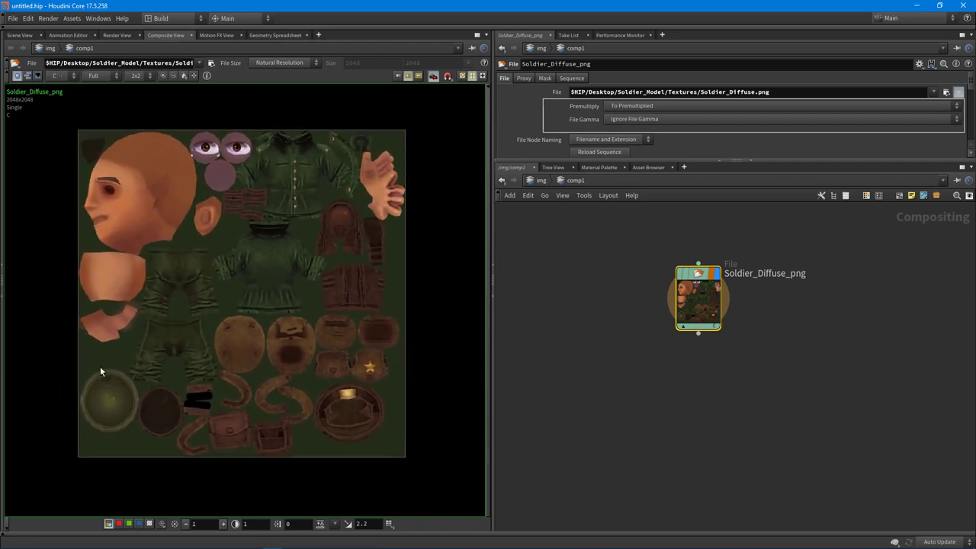
left_click(120, 523)
left_click(130, 524)
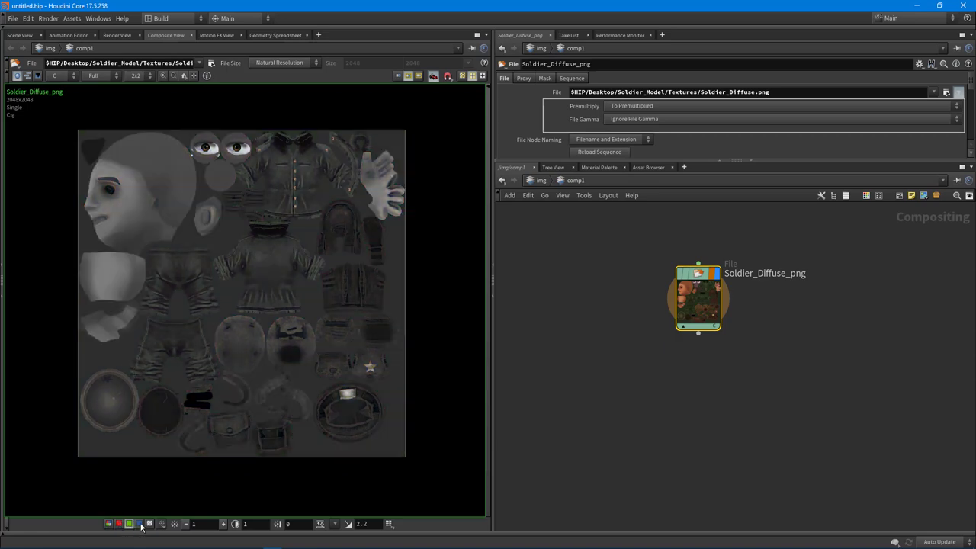
left_click(139, 524)
left_click(129, 524)
left_click(119, 523)
left_click(108, 524)
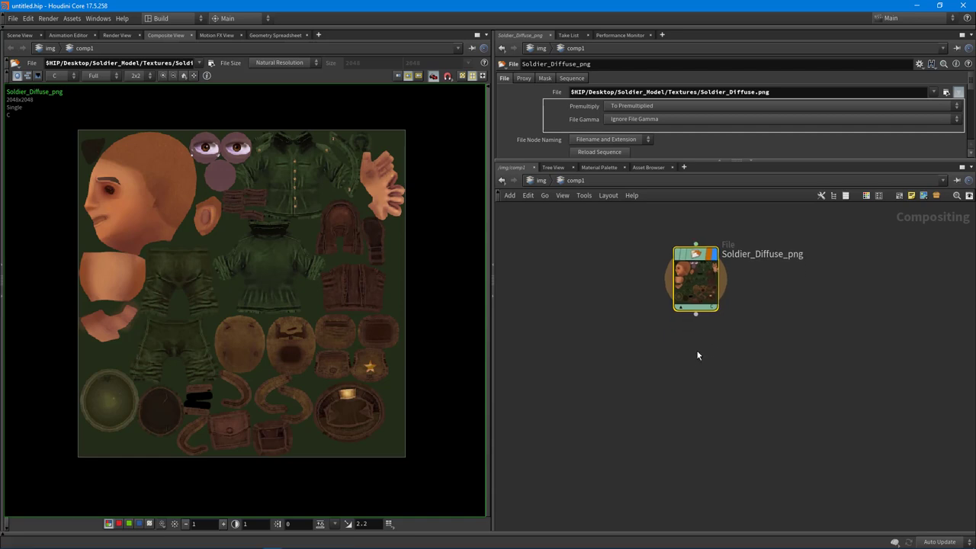
Step: Add a Levels node below Soldier_Diffuse_png, wire the texture into it, display it, and enlarge the parameter area
key("Tab")
type("l")
key("Return")
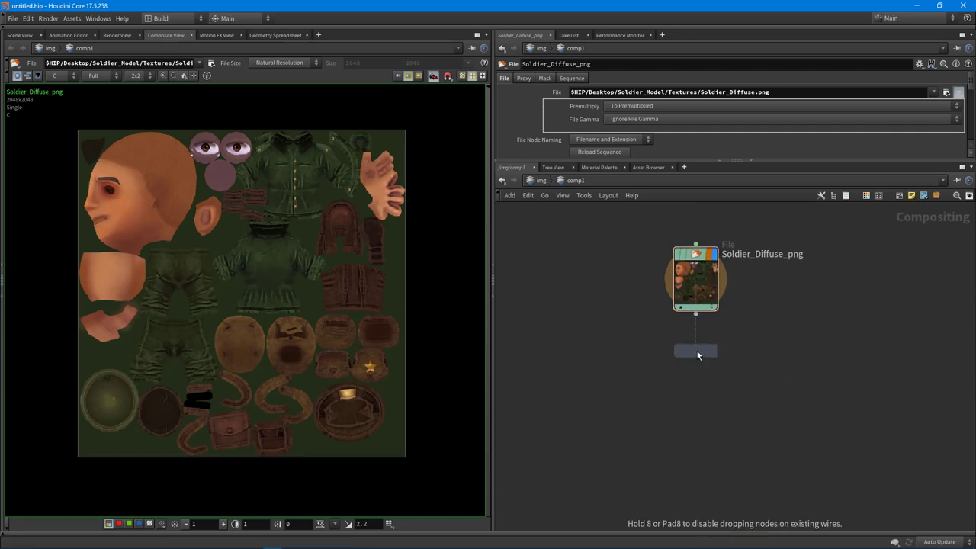
left_click(697, 353)
left_click_drag(697, 353, 697, 370)
left_click_drag(695, 314, 687, 357)
left_click(720, 376)
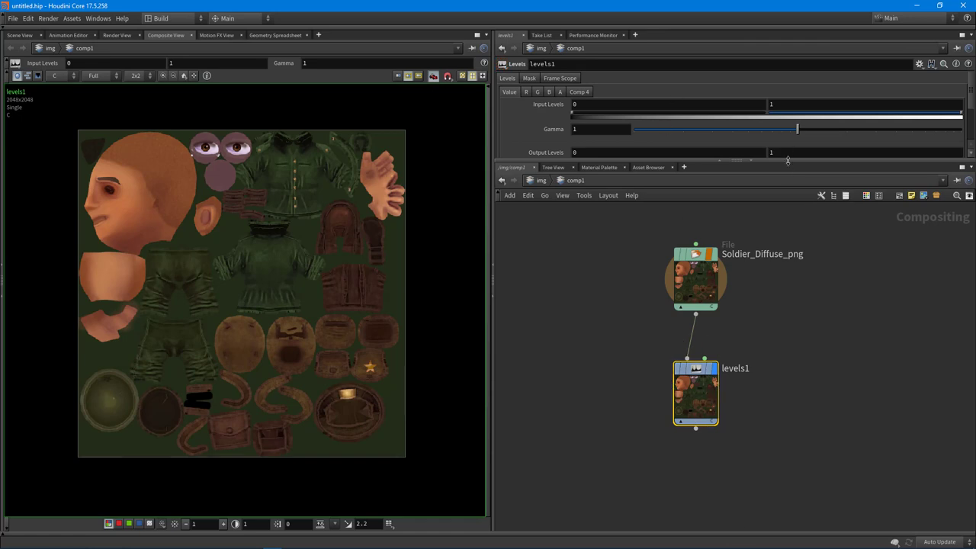
left_click_drag(787, 160, 787, 203)
mouse_move(714, 397)
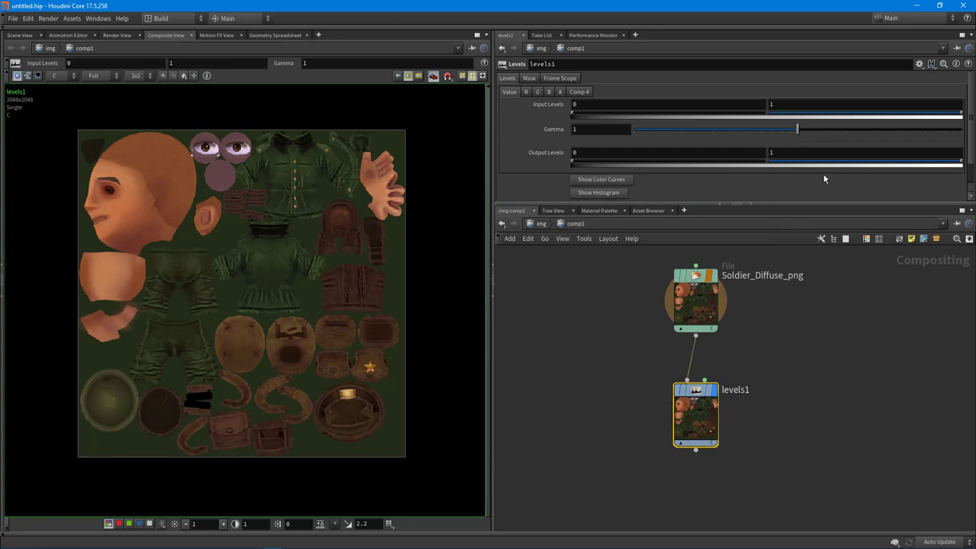
Step: Try lowering the Output Levels on levels1 and restore their range to 0 and 1
left_click_drag(945, 168, 849, 168)
left_click_drag(927, 169, 962, 167)
mouse_move(573, 164)
left_mouse_down()
mouse_move(719, 165)
mouse_move(571, 166)
left_mouse_up()
Step: Set the Input Levels of levels1 to 0.013 and 0.425
left_click_drag(935, 116, 850, 114)
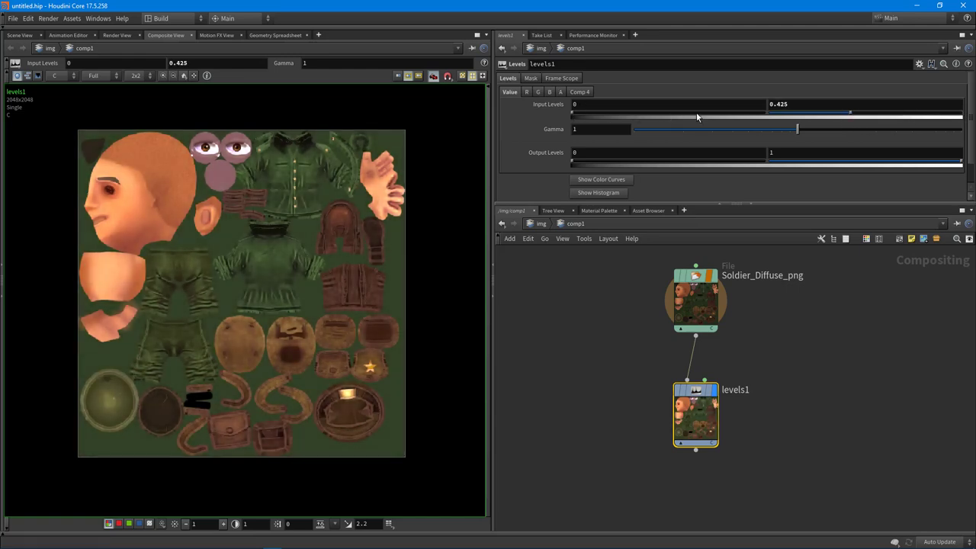
mouse_move(572, 114)
left_mouse_down()
mouse_move(633, 116)
mouse_move(577, 120)
left_mouse_up()
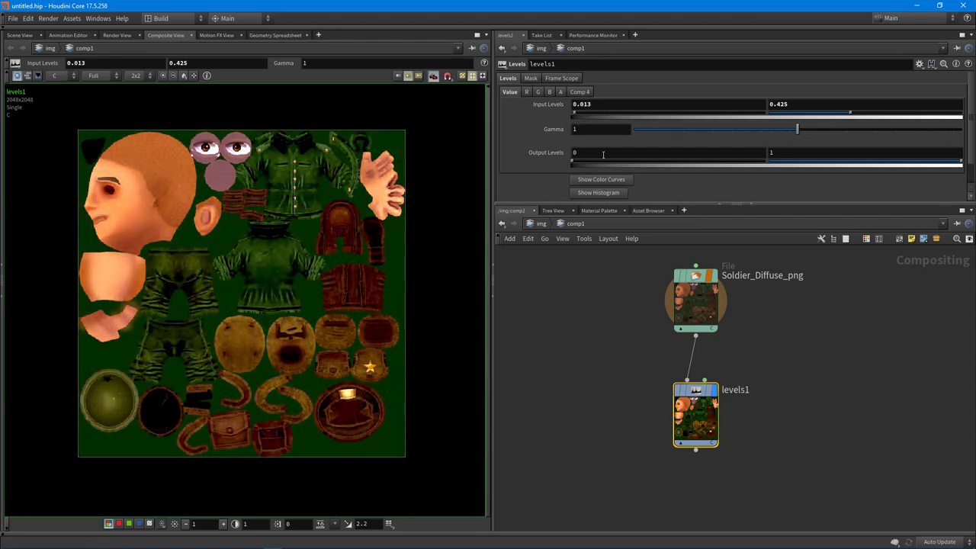
Step: Add a ROP File Output node below levels1, connected to its output
middle_click_drag(625, 385, 641, 302)
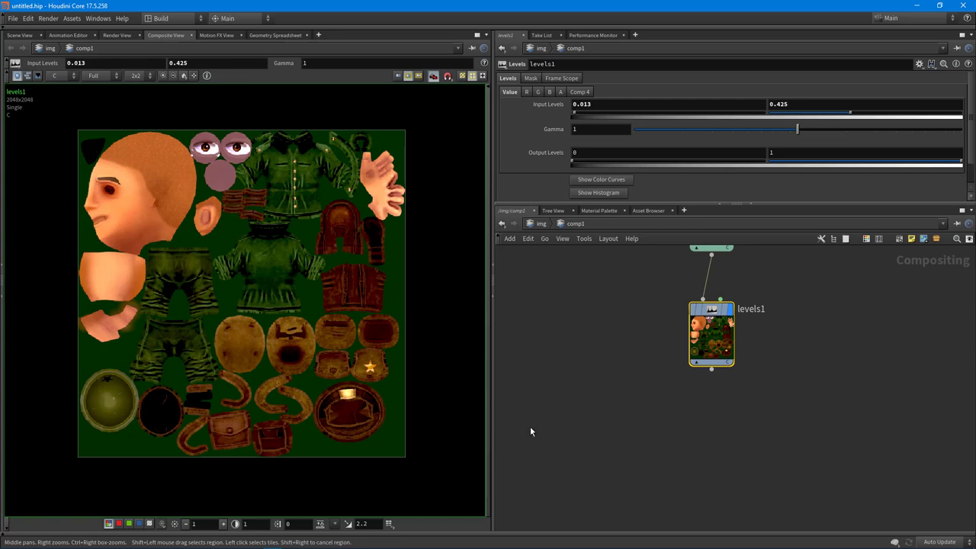
key("Tab")
type("rop")
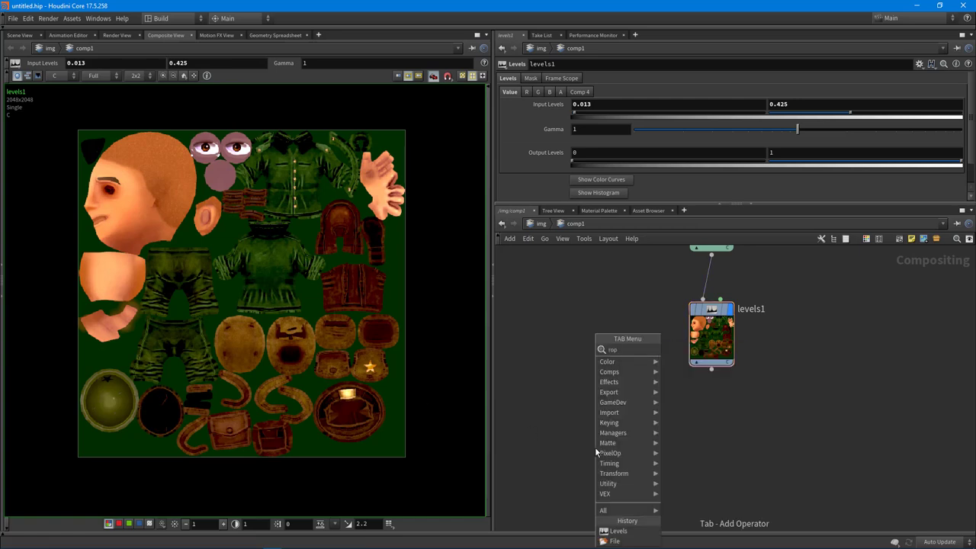
key("Escape")
key("Tab")
type("rop")
key("Return")
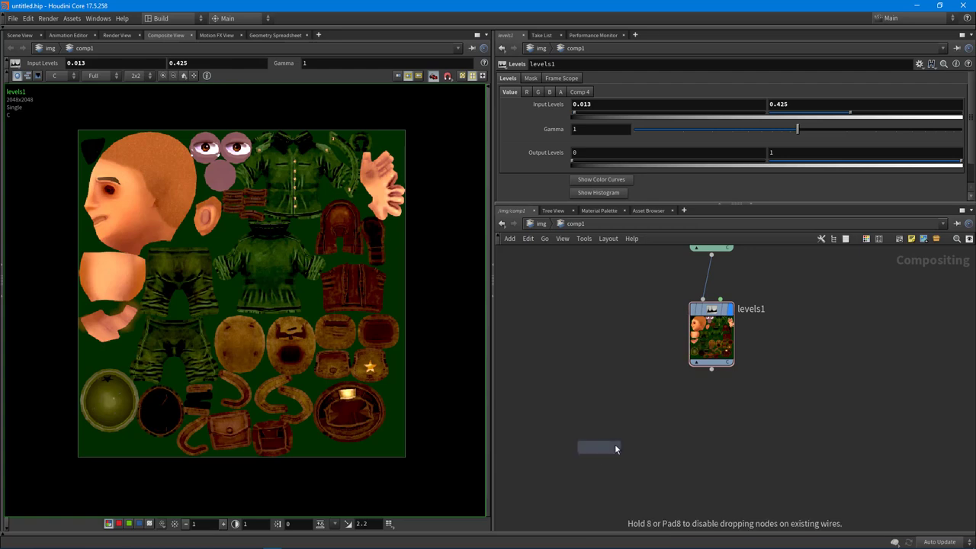
left_click(710, 420)
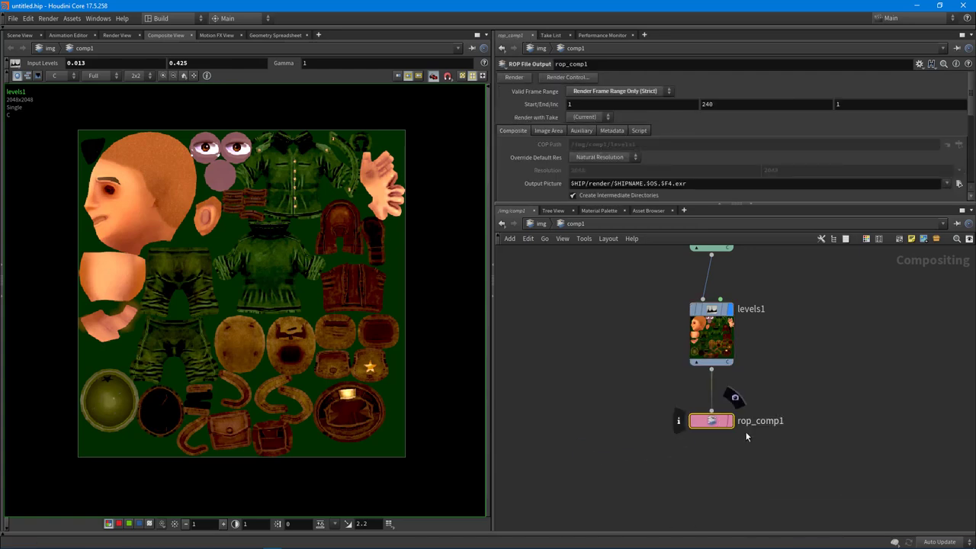
Step: Set rop_comp1 to Render Current Frame and its Output Picture to $HIP/render/$HIPNAME.$OS.$F9.exr
left_click(644, 91)
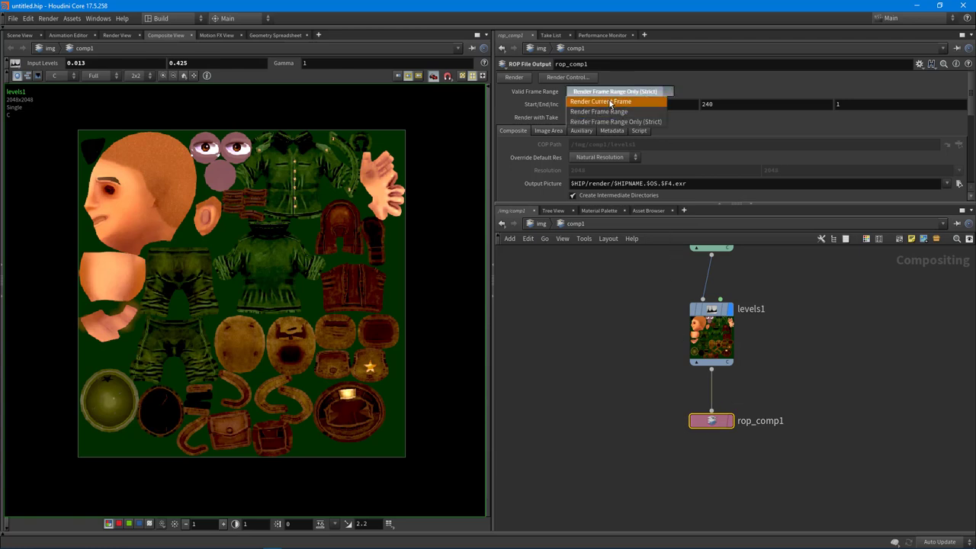
left_click(610, 101)
scroll(764, 141, "down", 1)
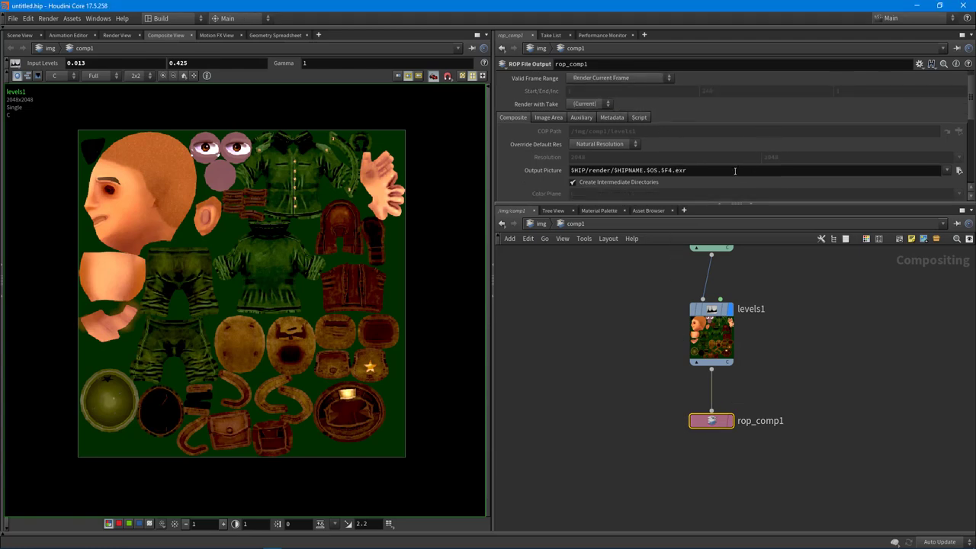
triple_click(701, 171)
key("BackSpace")
type("5")
key("Return")
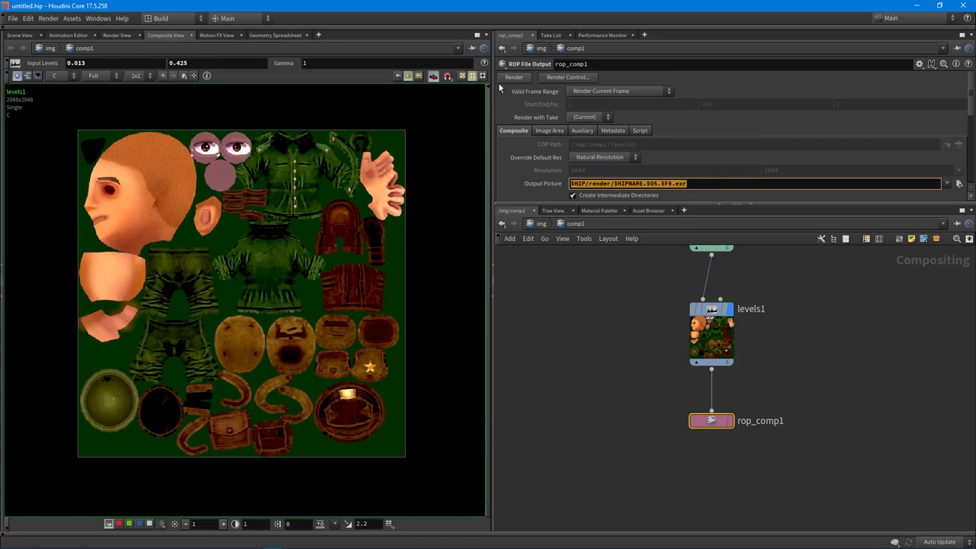
Step: Leave comp1, show the soldier in the Scene View, and switch the network from img back to the obj context
mouse_move(271, 305)
right_mouse_down()
mouse_move(242, 301)
mouse_move(265, 305)
right_mouse_up()
scroll(264, 304, "down", 1)
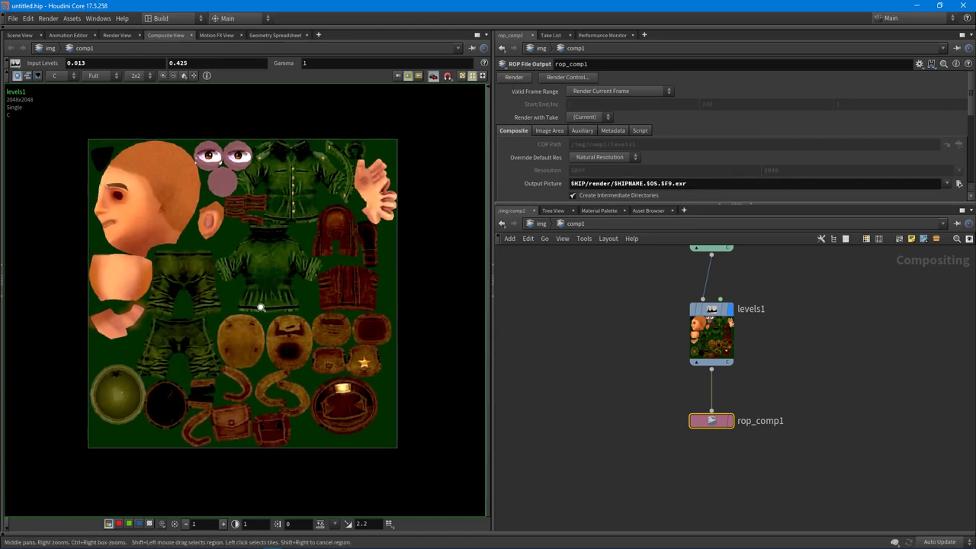
left_click(632, 377)
key("u")
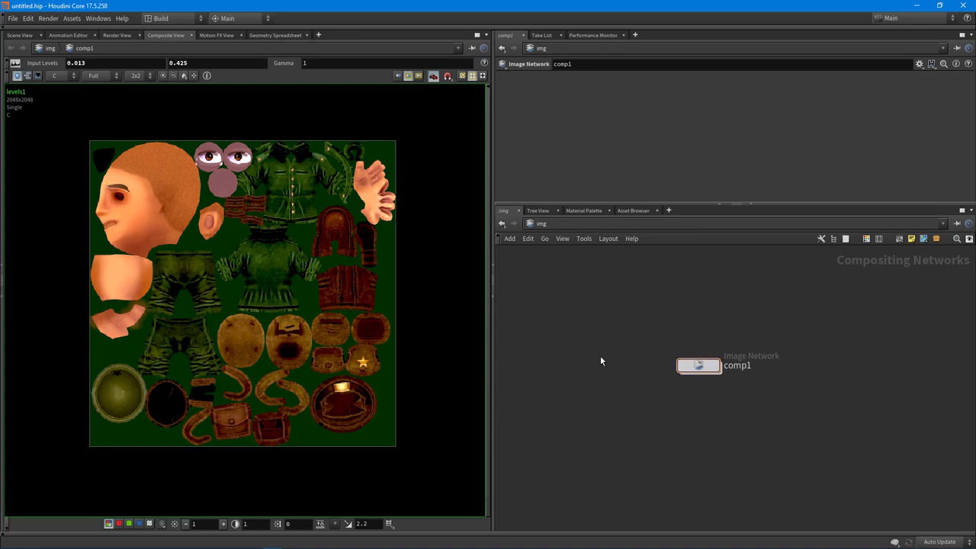
left_click(19, 35)
left_click_drag(213, 221, 289, 276)
left_click(563, 224)
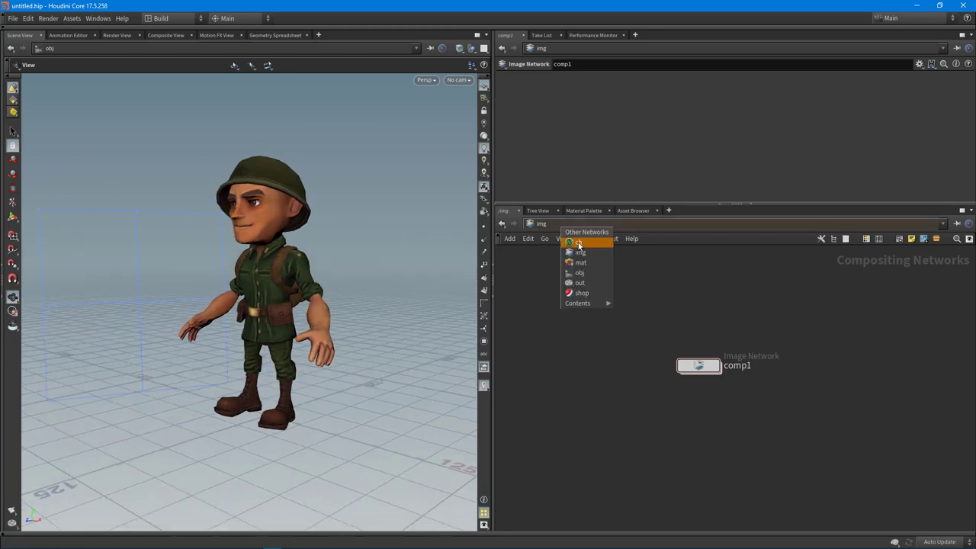
left_click(579, 273)
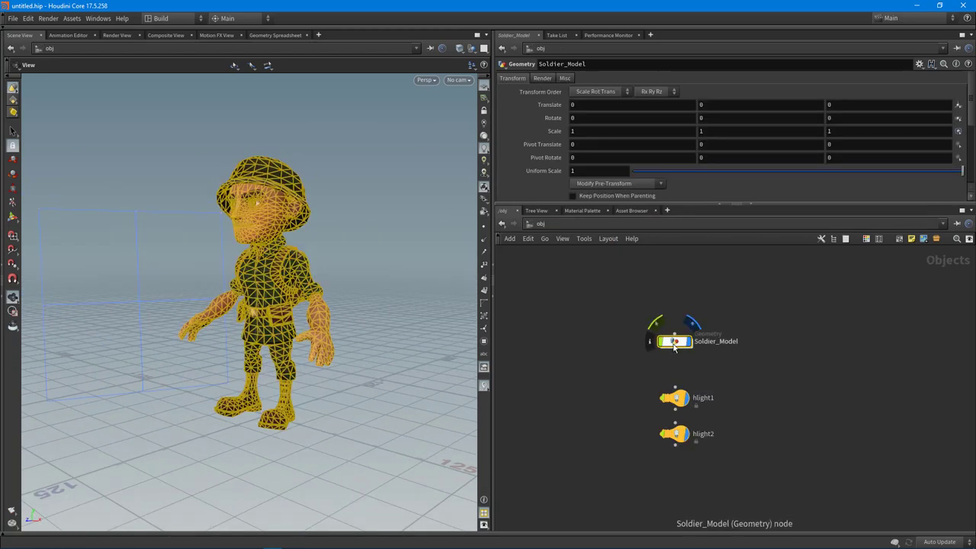
Step: Go into Soldier_Model, look over its file and material nodes, and view the soldier from a slightly different angle
left_click(765, 347)
scroll(844, 334, "up", 3)
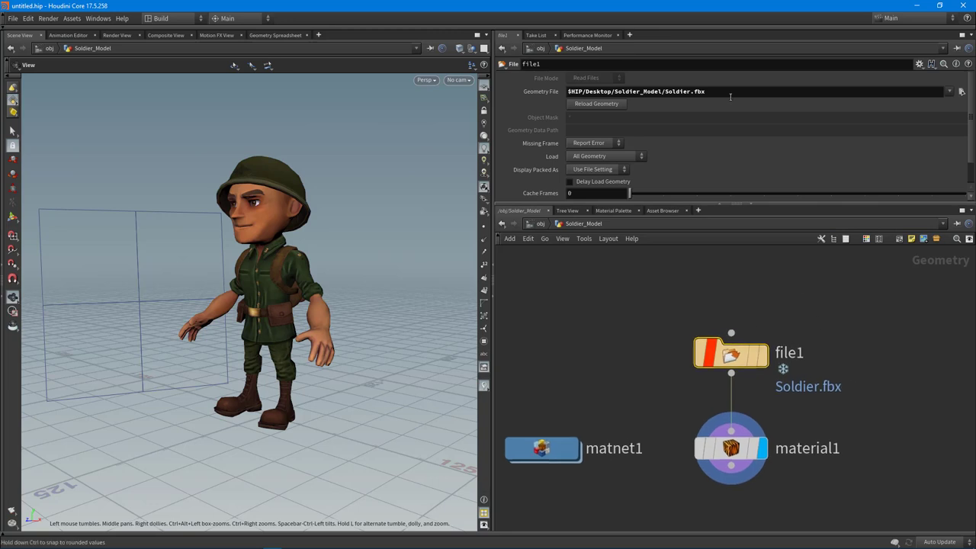
left_click(751, 301)
middle_click_drag(787, 293, 773, 286)
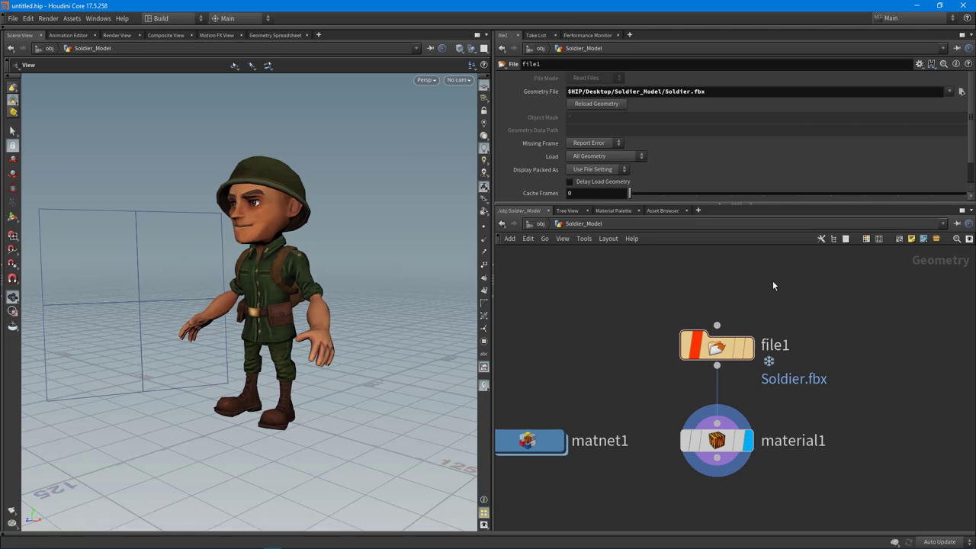
mouse_move(242, 314)
left_mouse_down()
mouse_move(207, 312)
mouse_move(248, 306)
left_mouse_up()
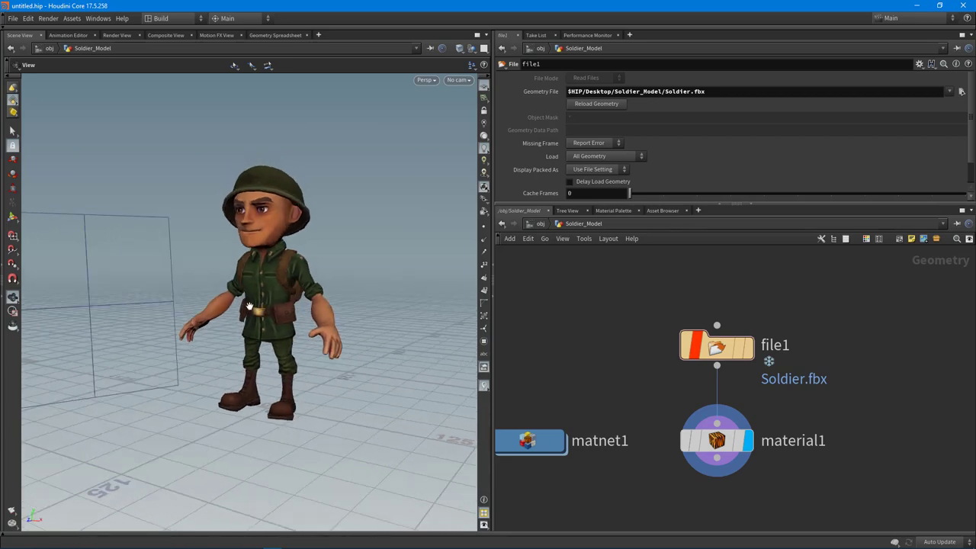